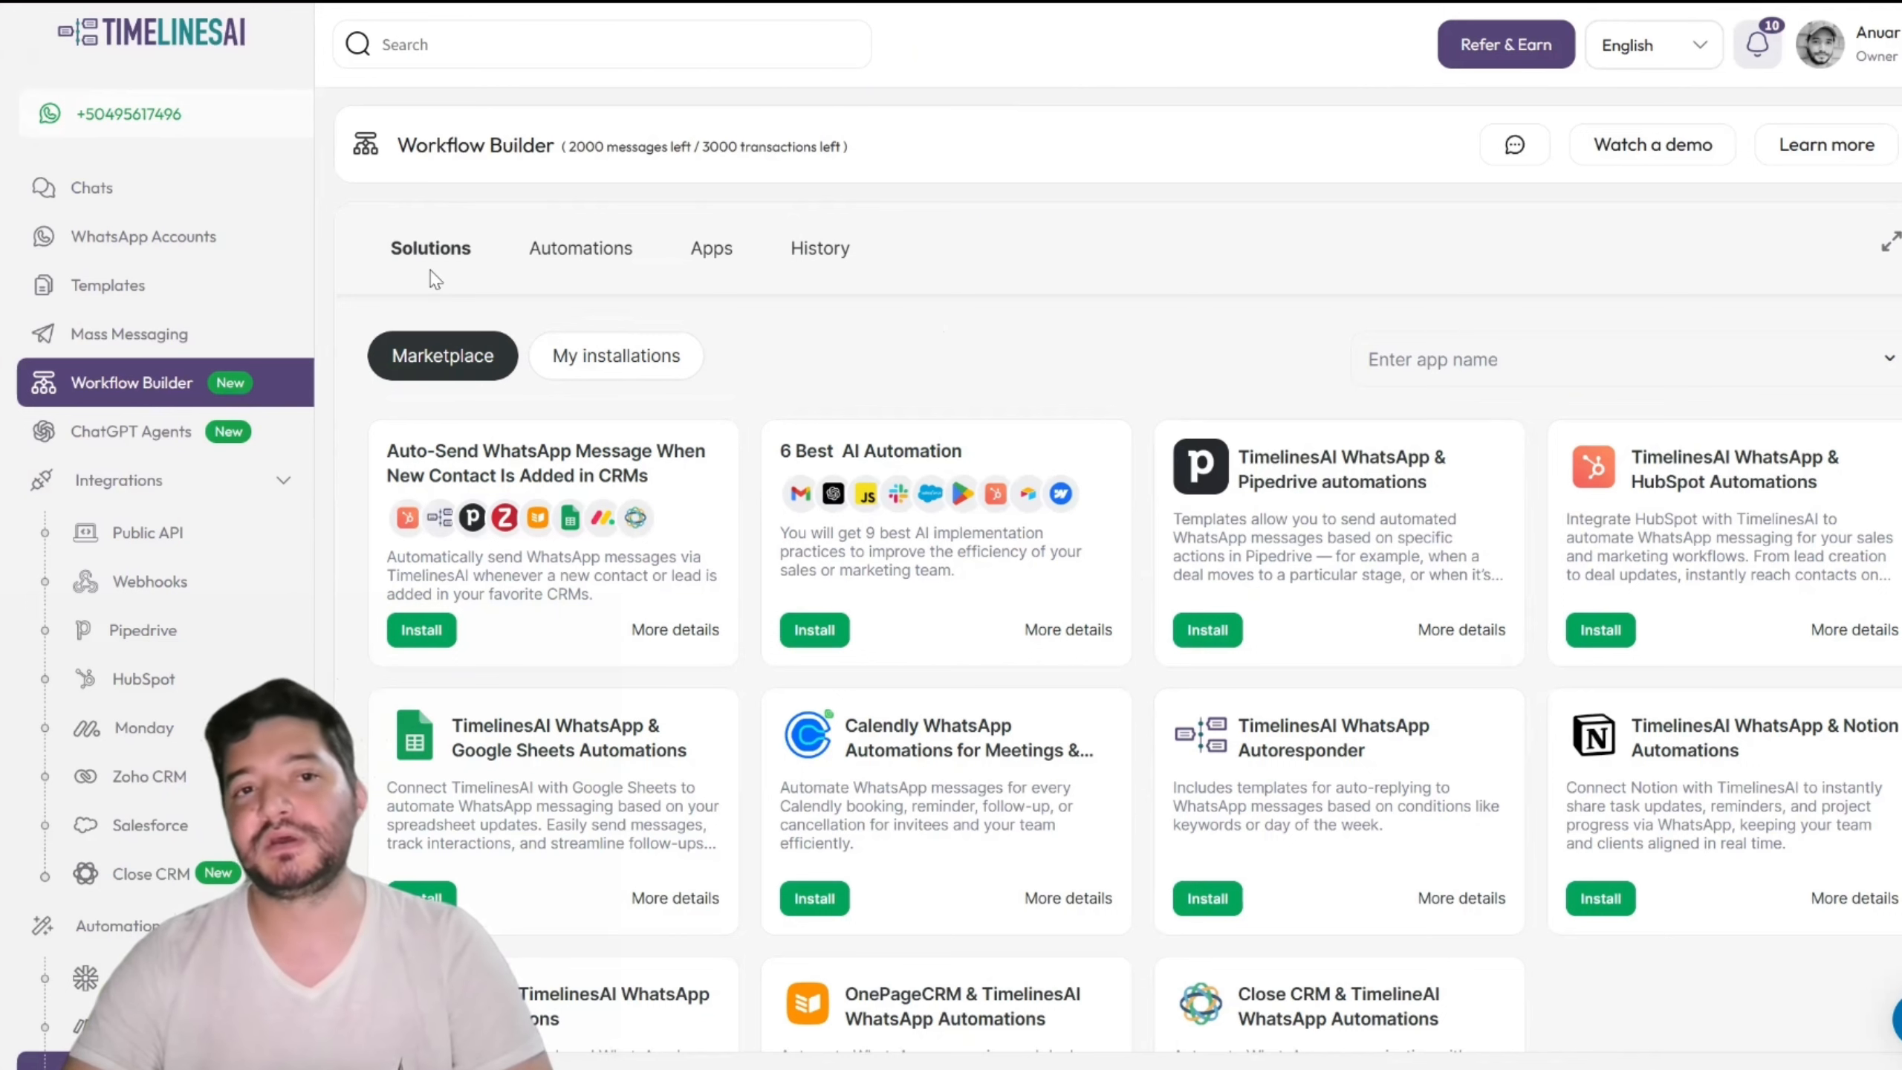
Step: From the Automations list, create blank Automation #364946 and open its trigger setup
{"action": "left_click", "coordinate": [570, 255]}
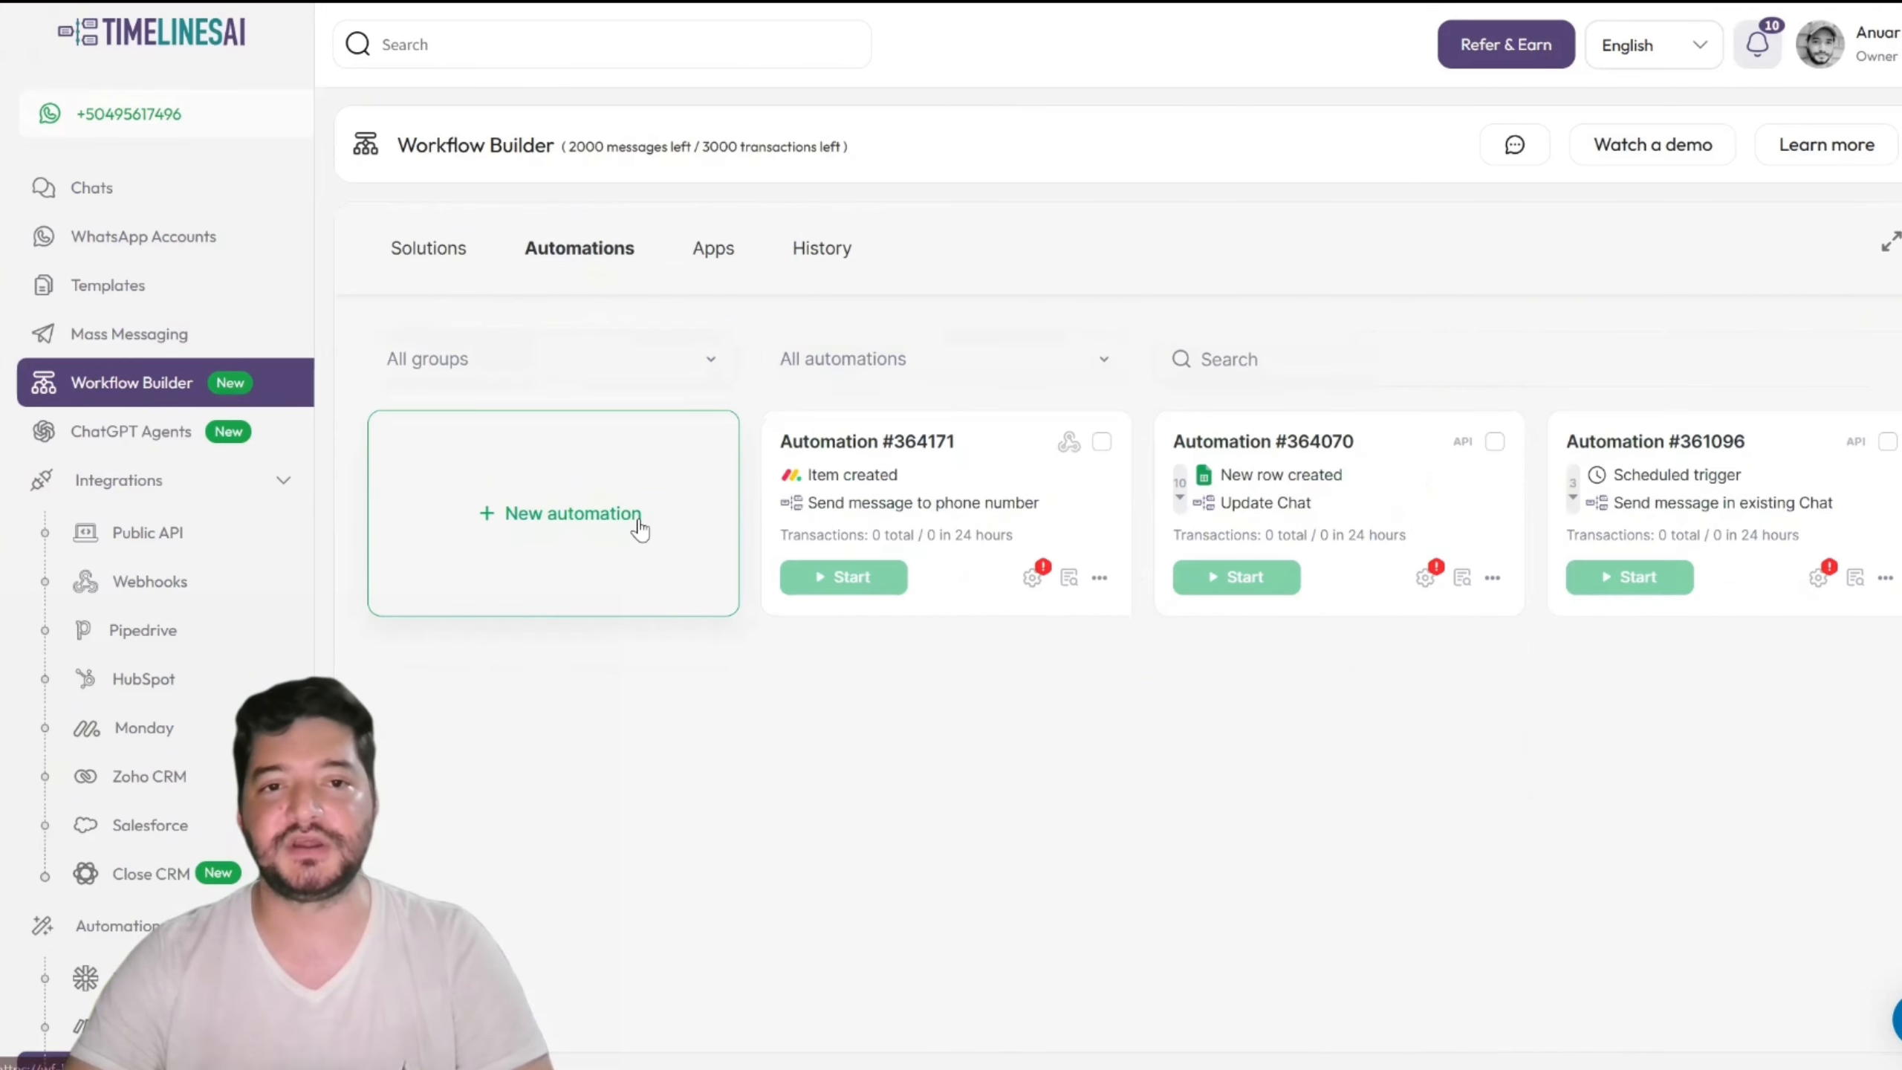
{"action": "left_click", "coordinate": [564, 540]}
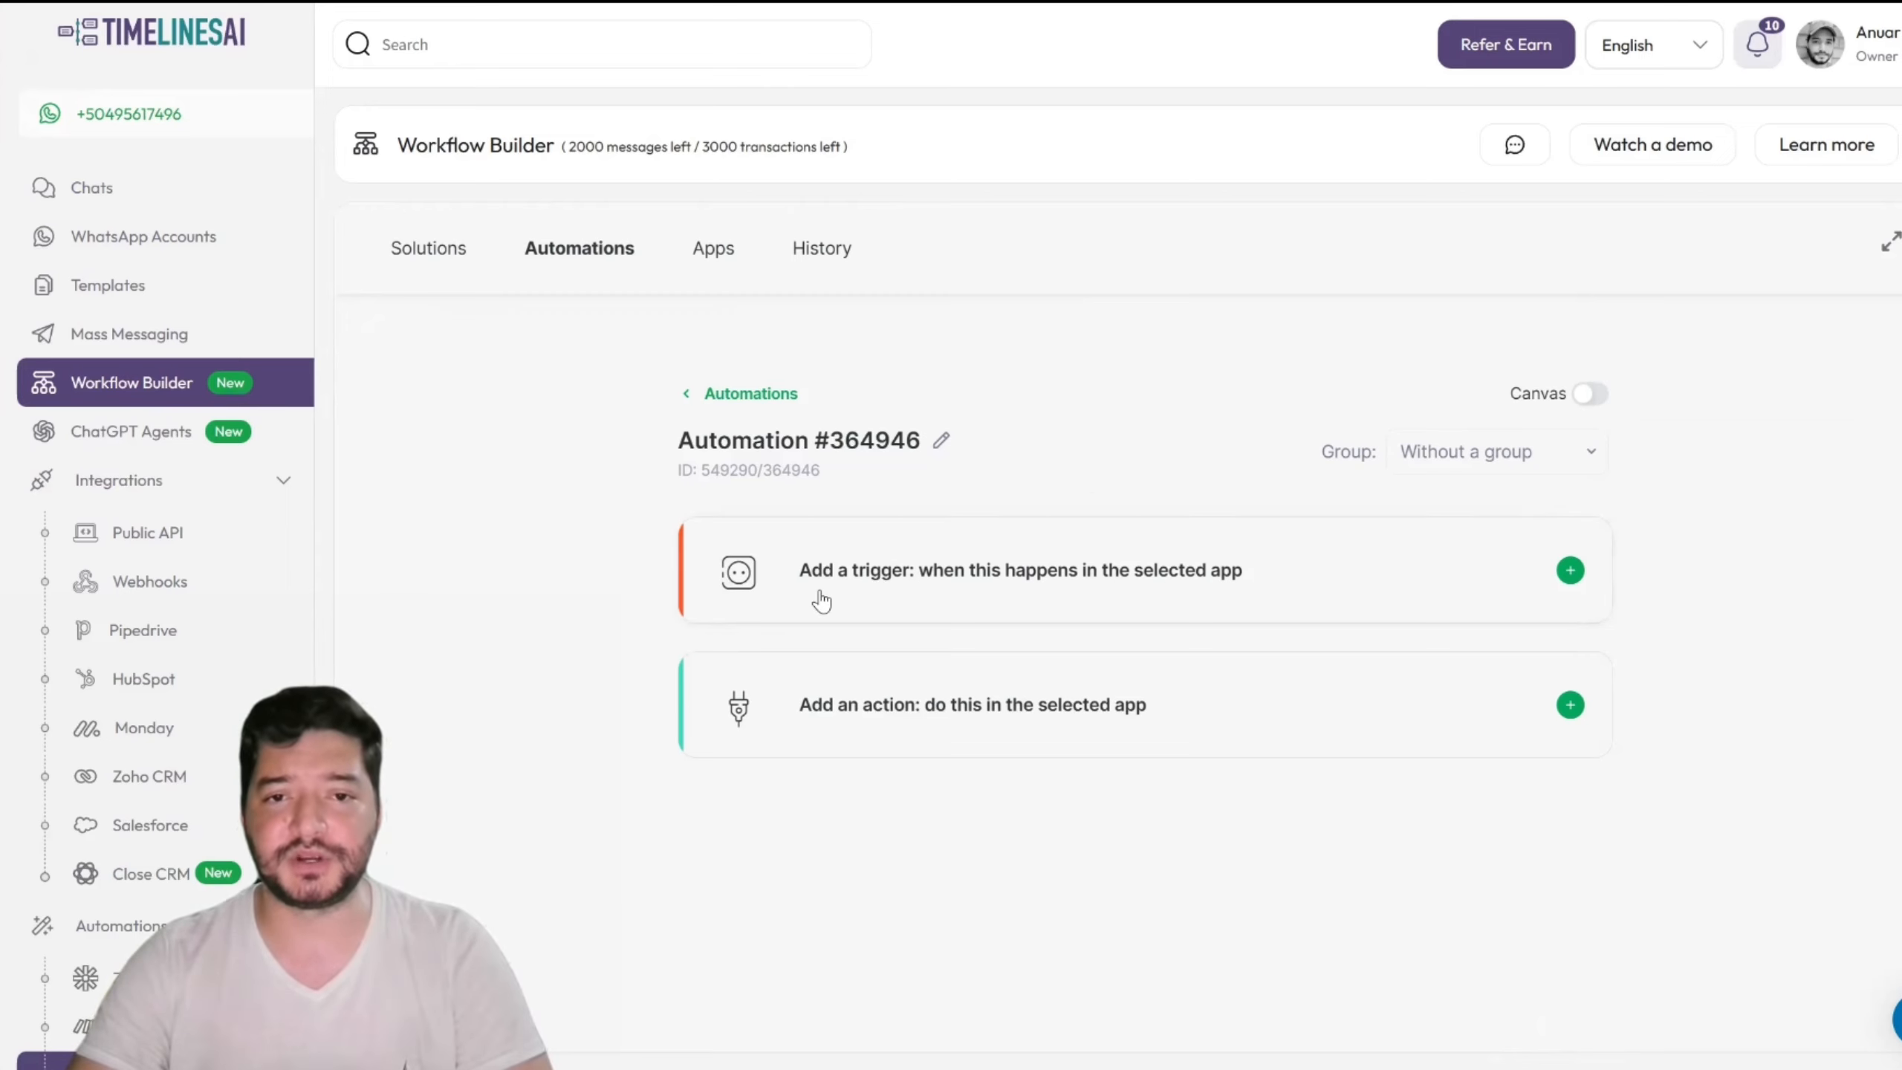
{"action": "left_click", "coordinate": [1013, 592]}
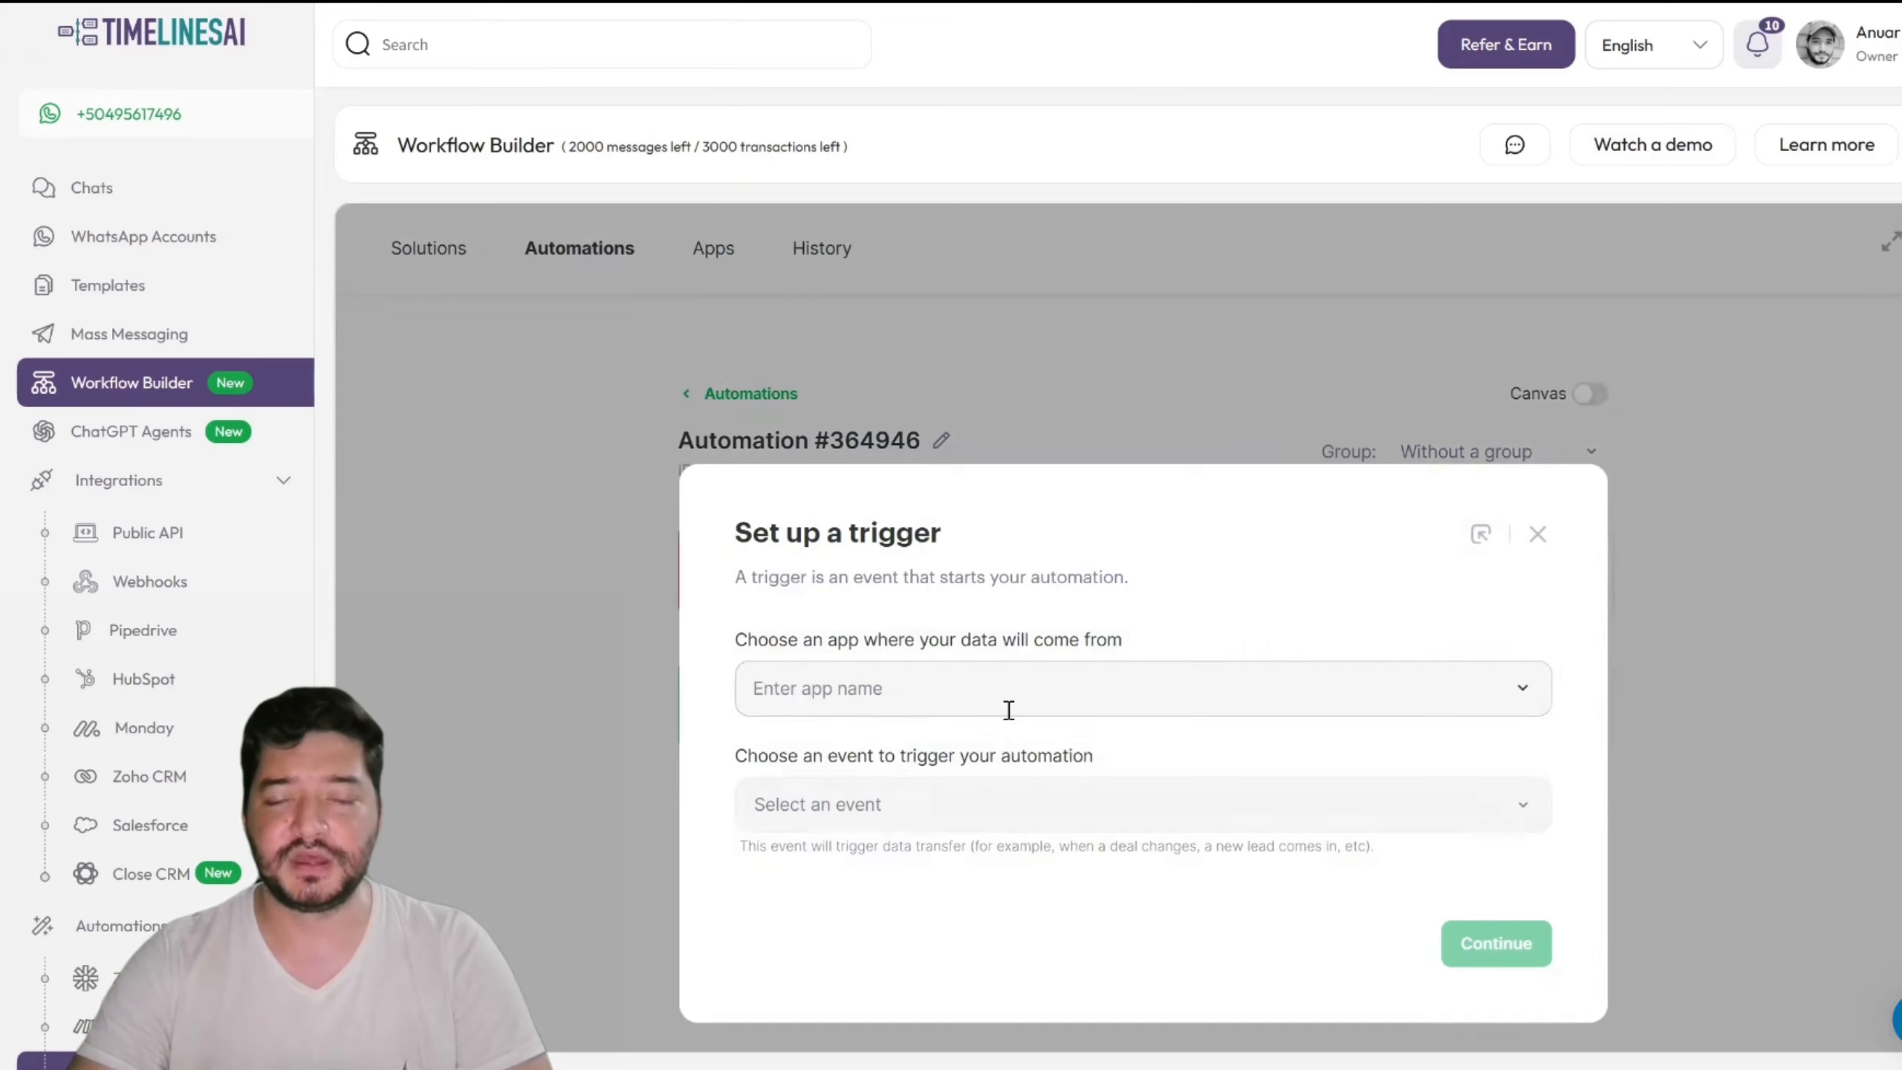
Step: Set the trigger to Pipedrive's New Person event on the connected Pipedrive account
{"action": "left_click", "coordinate": [1009, 711]}
{"action": "left_click", "coordinate": [866, 935]}
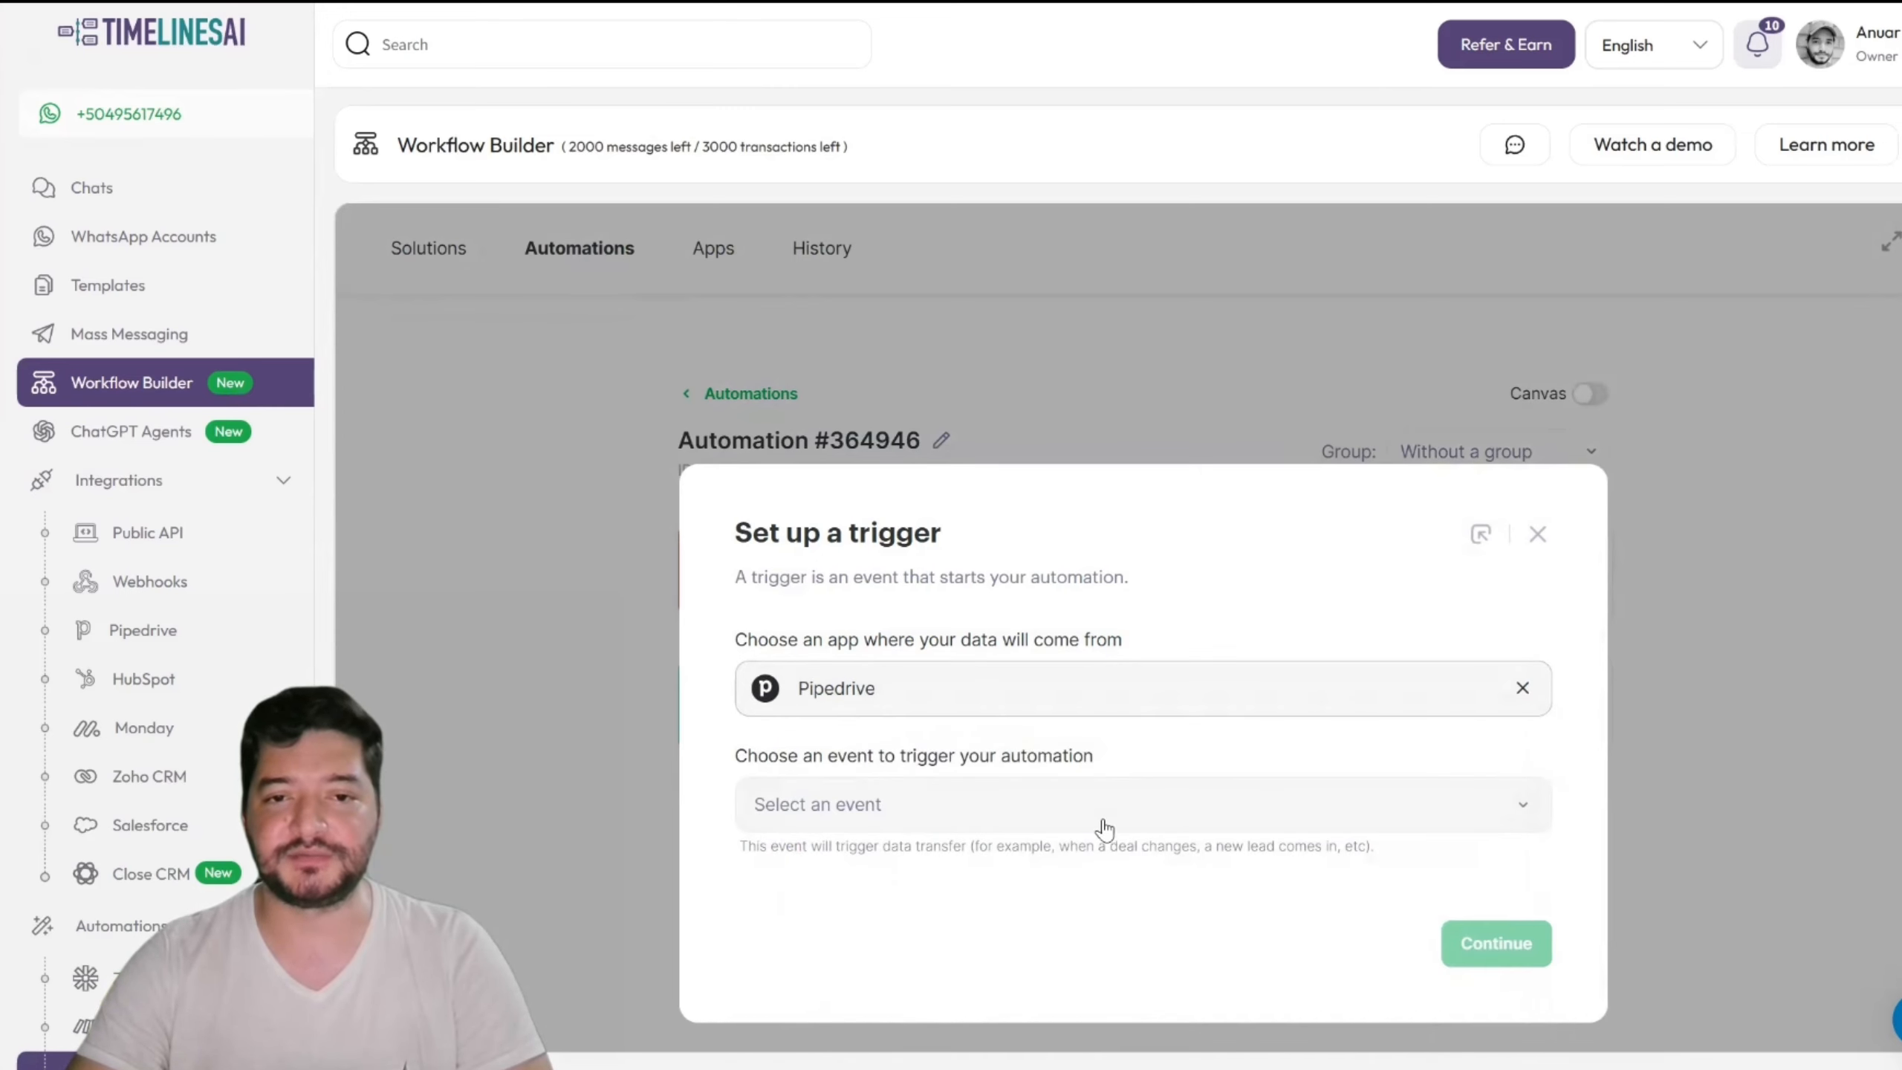
{"action": "left_click", "coordinate": [1104, 813]}
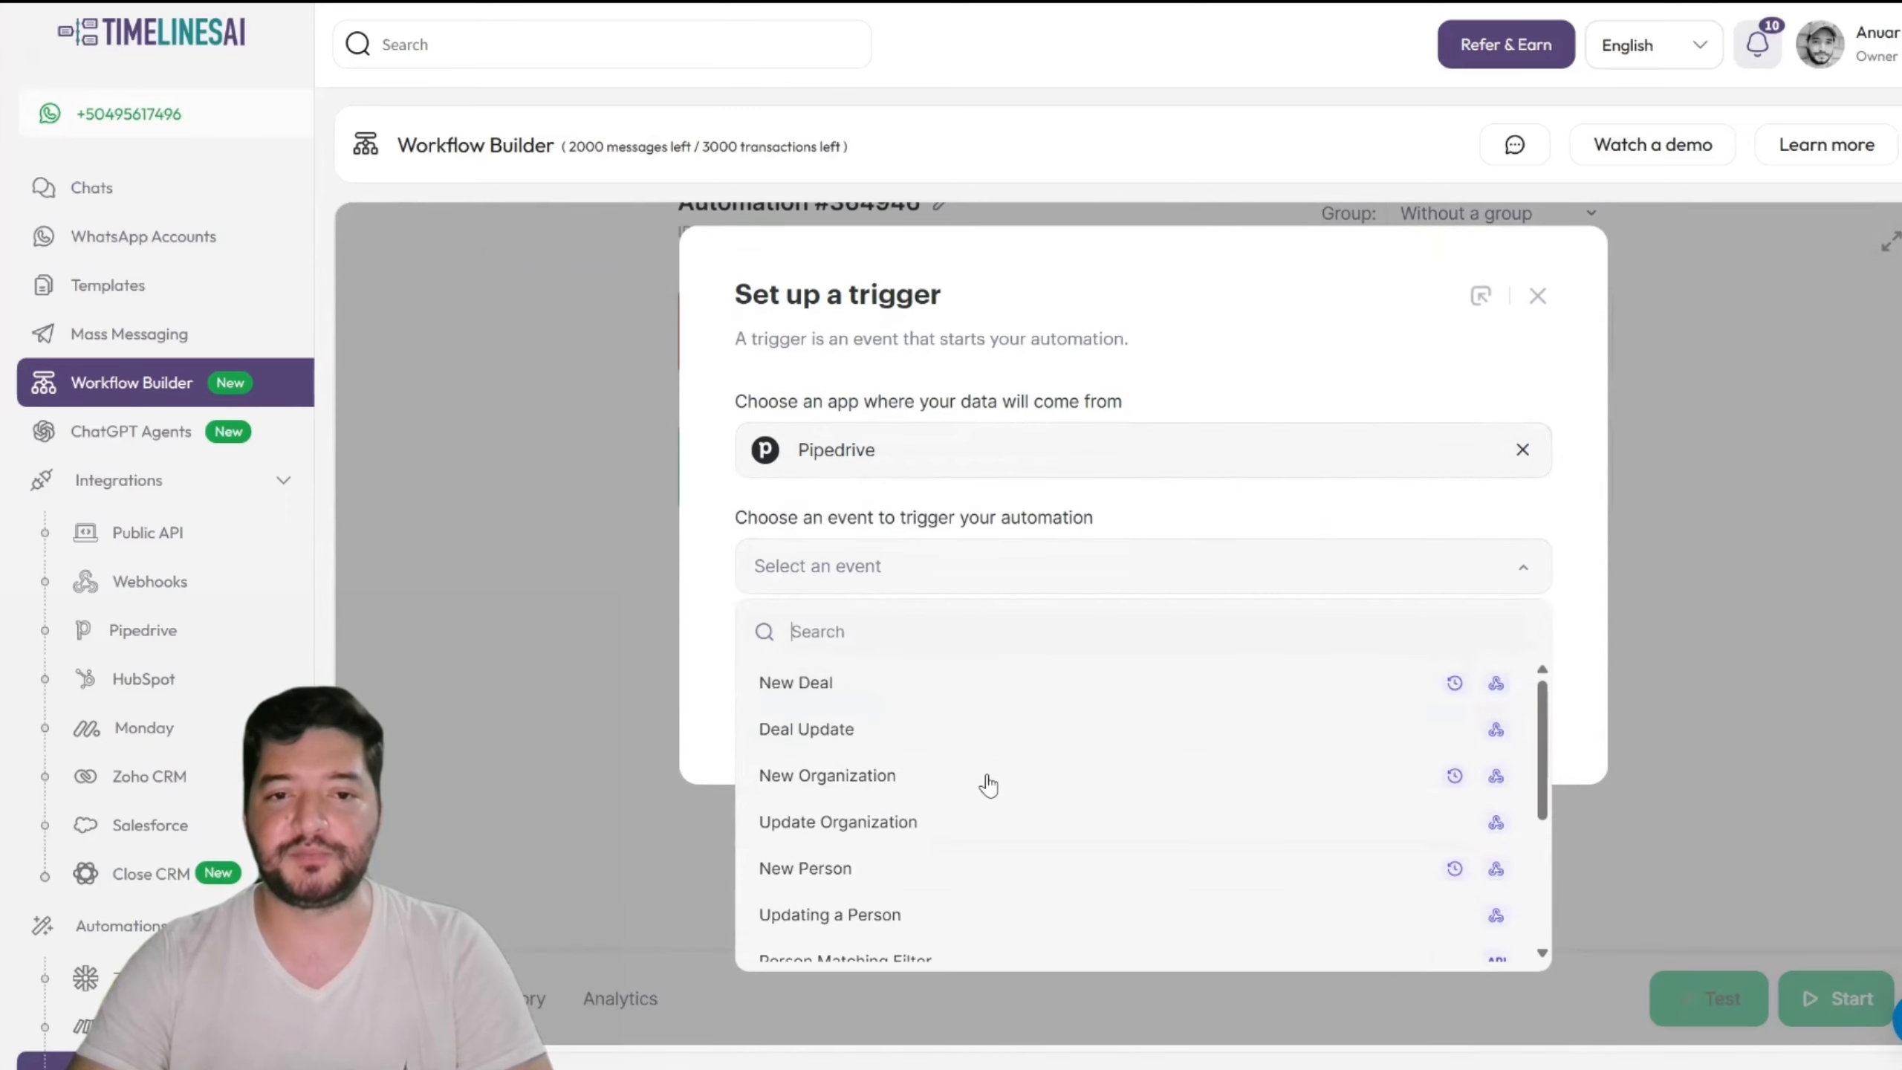
{"action": "left_click", "coordinate": [811, 876]}
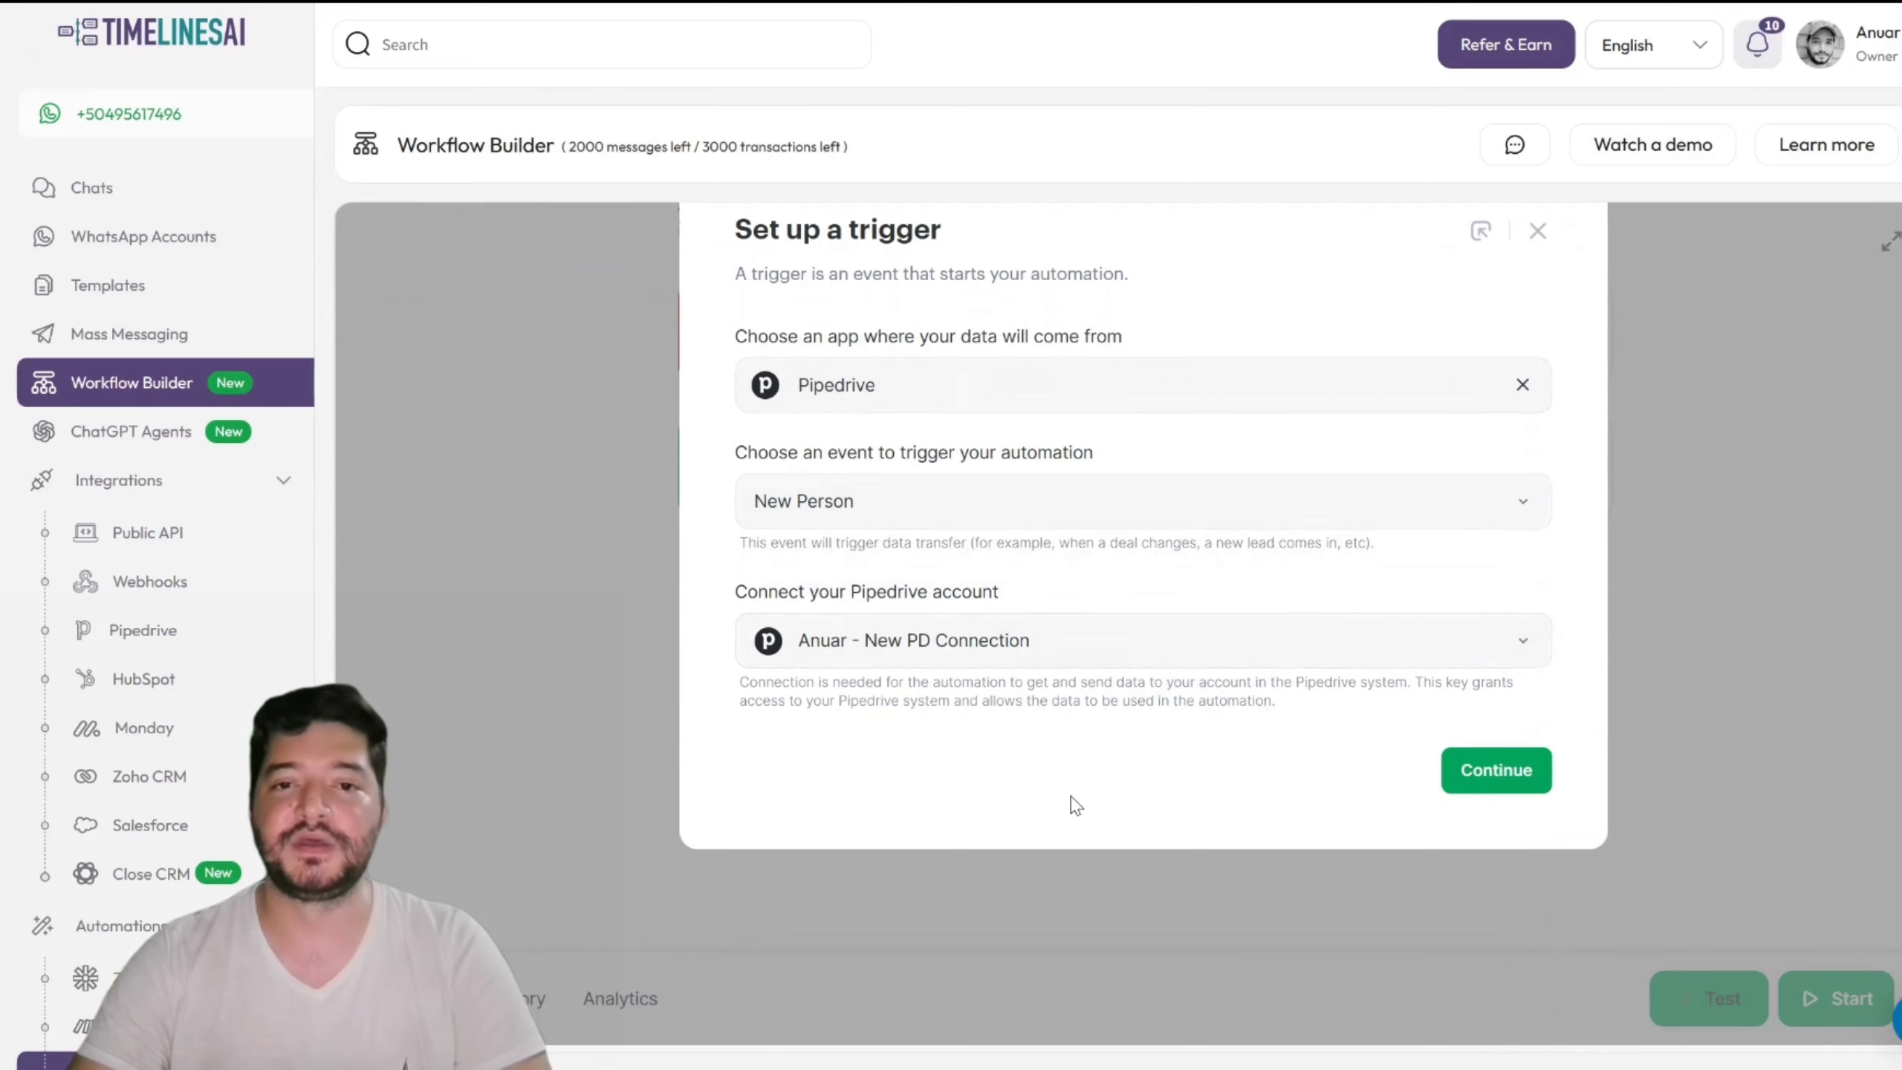
{"action": "scroll", "coordinate": [1027, 706], "scroll_direction": "up", "scroll_amount": 2}
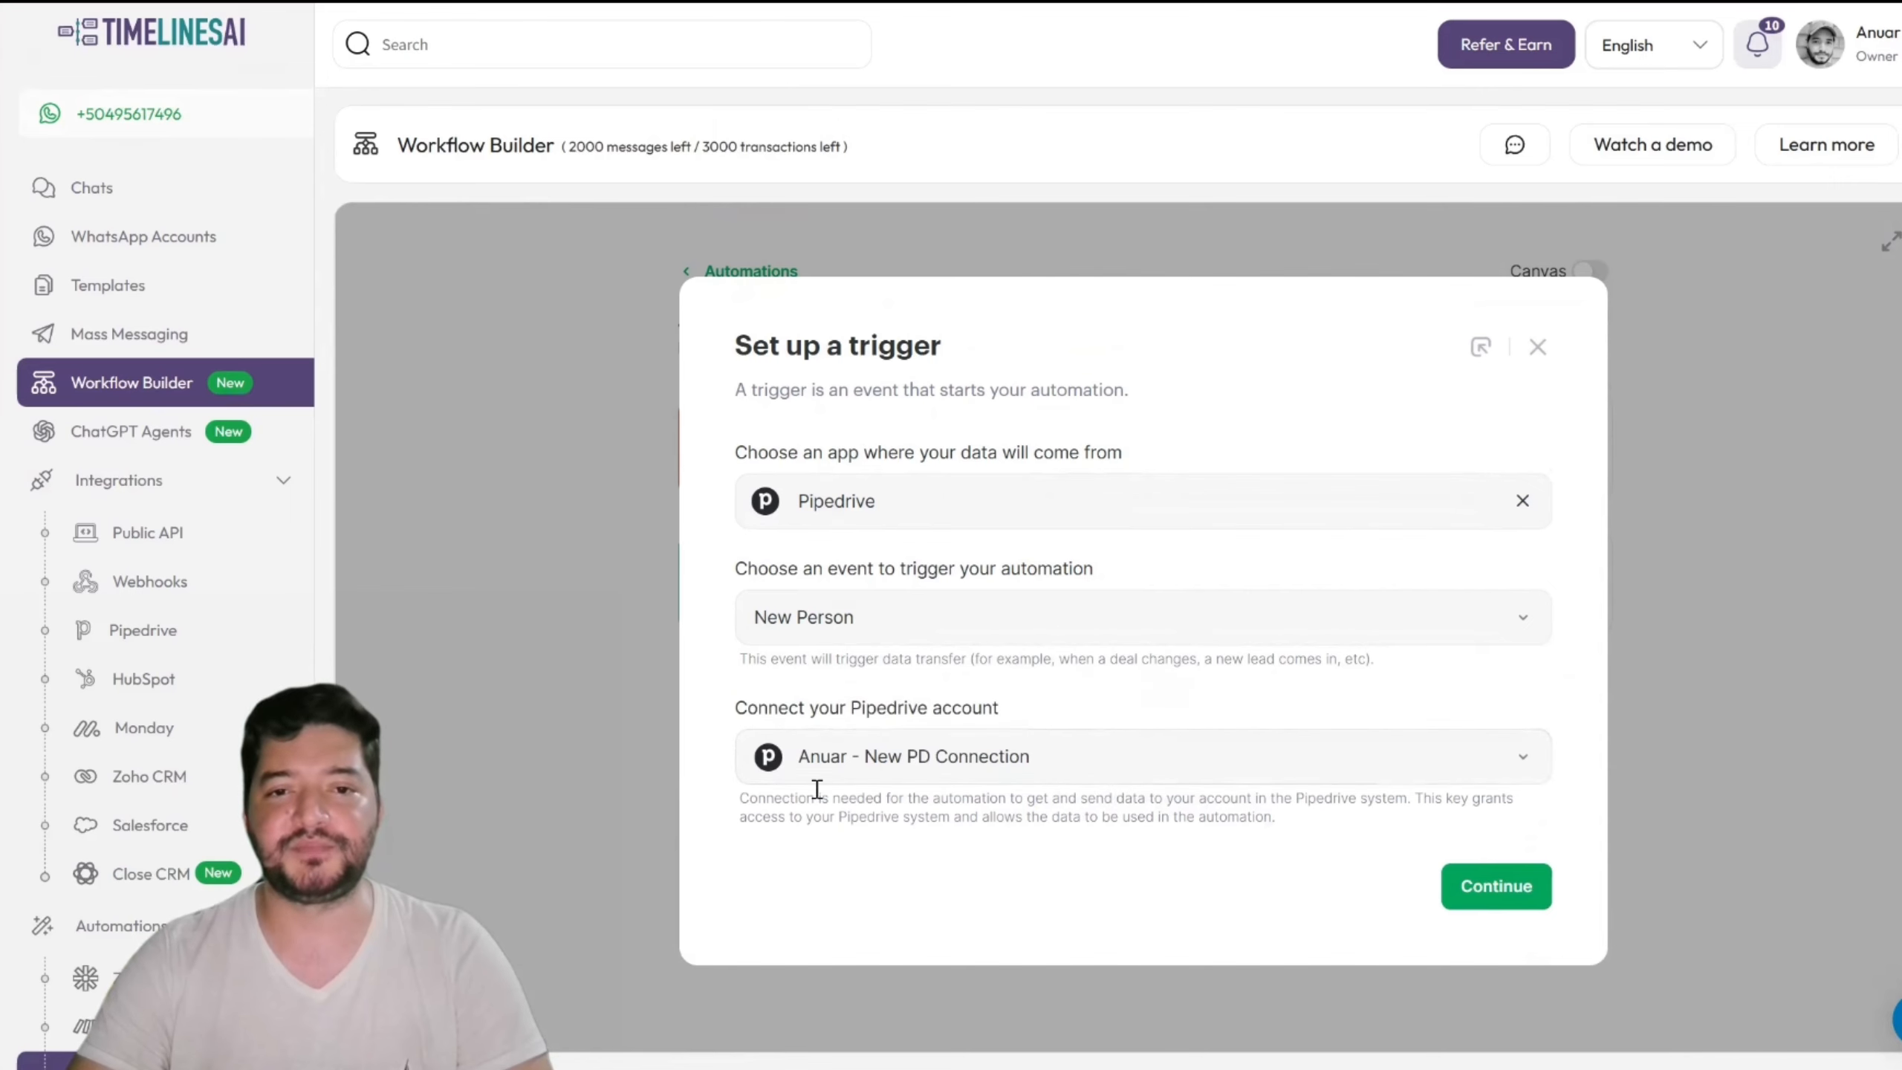
{"action": "left_click", "coordinate": [1452, 889]}
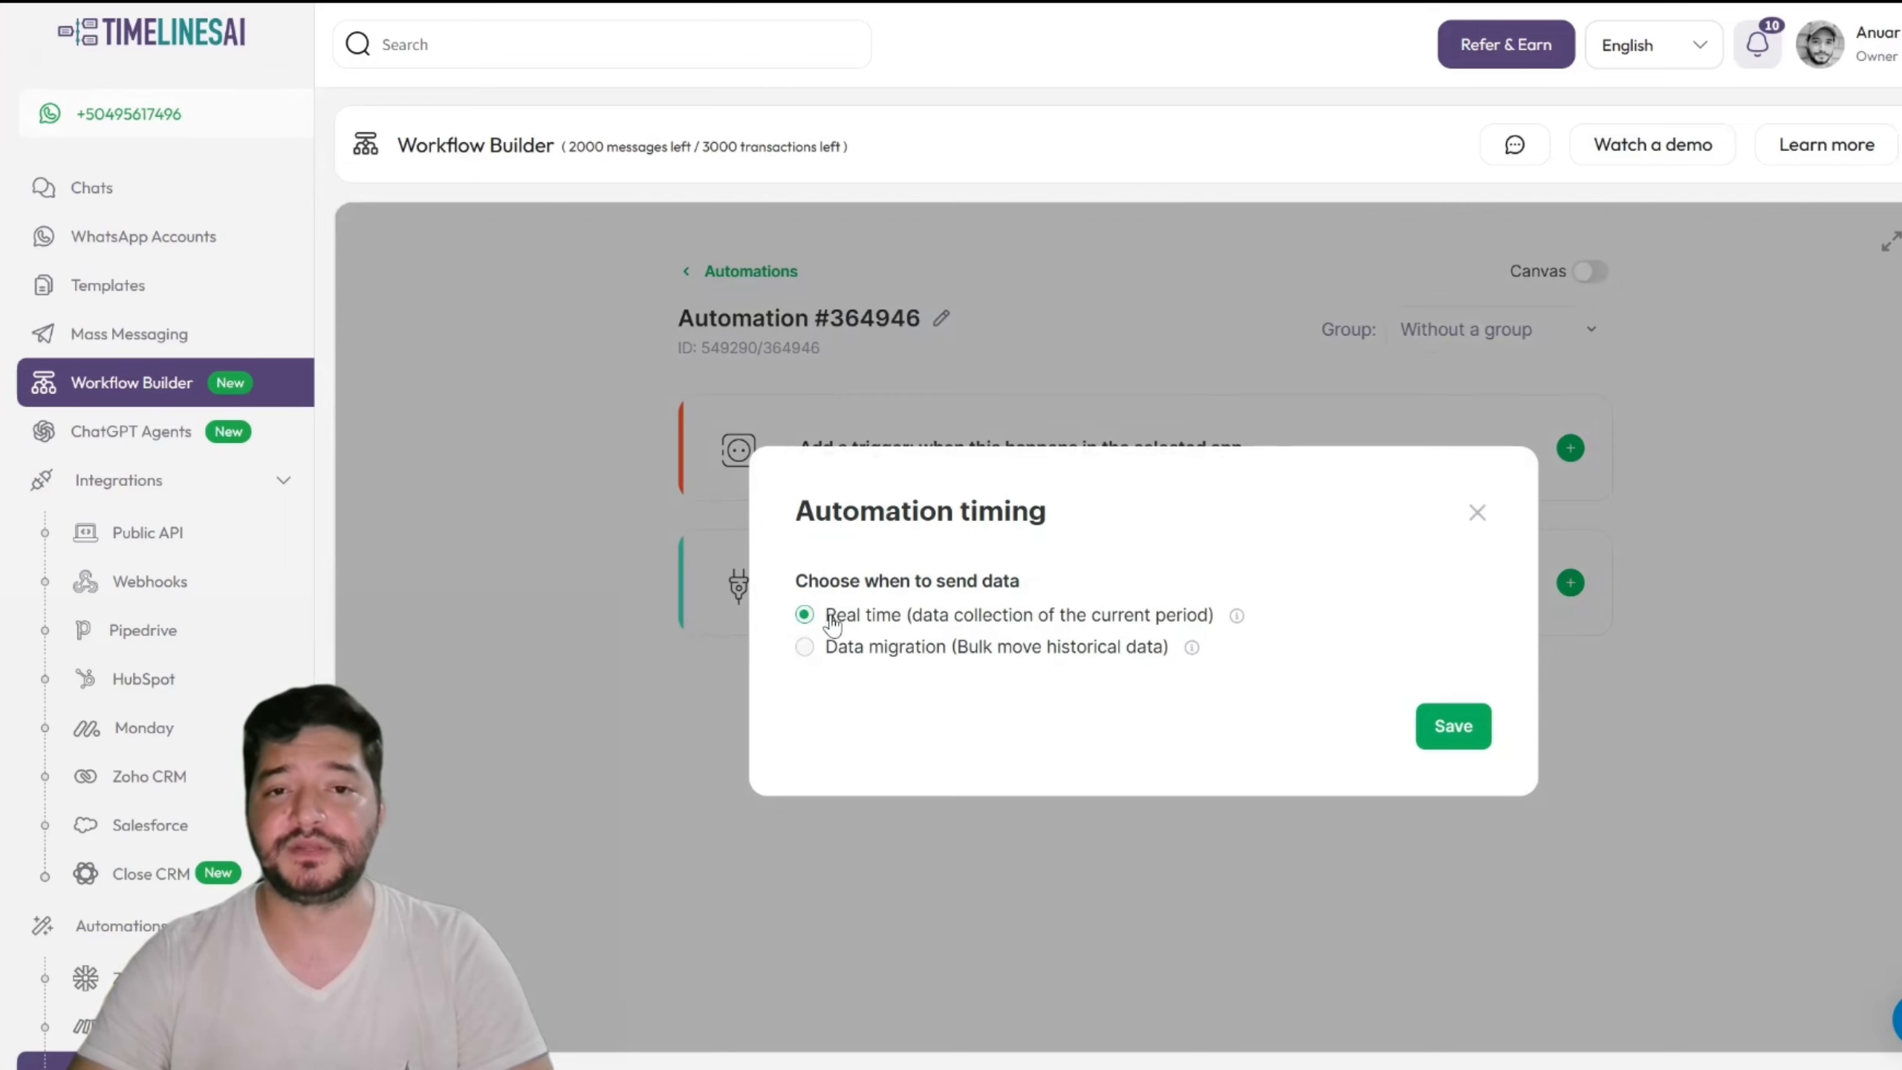
Step: Save Real time timing and test the trigger, which finds no Pipedrive data yet
{"action": "left_click", "coordinate": [1434, 740]}
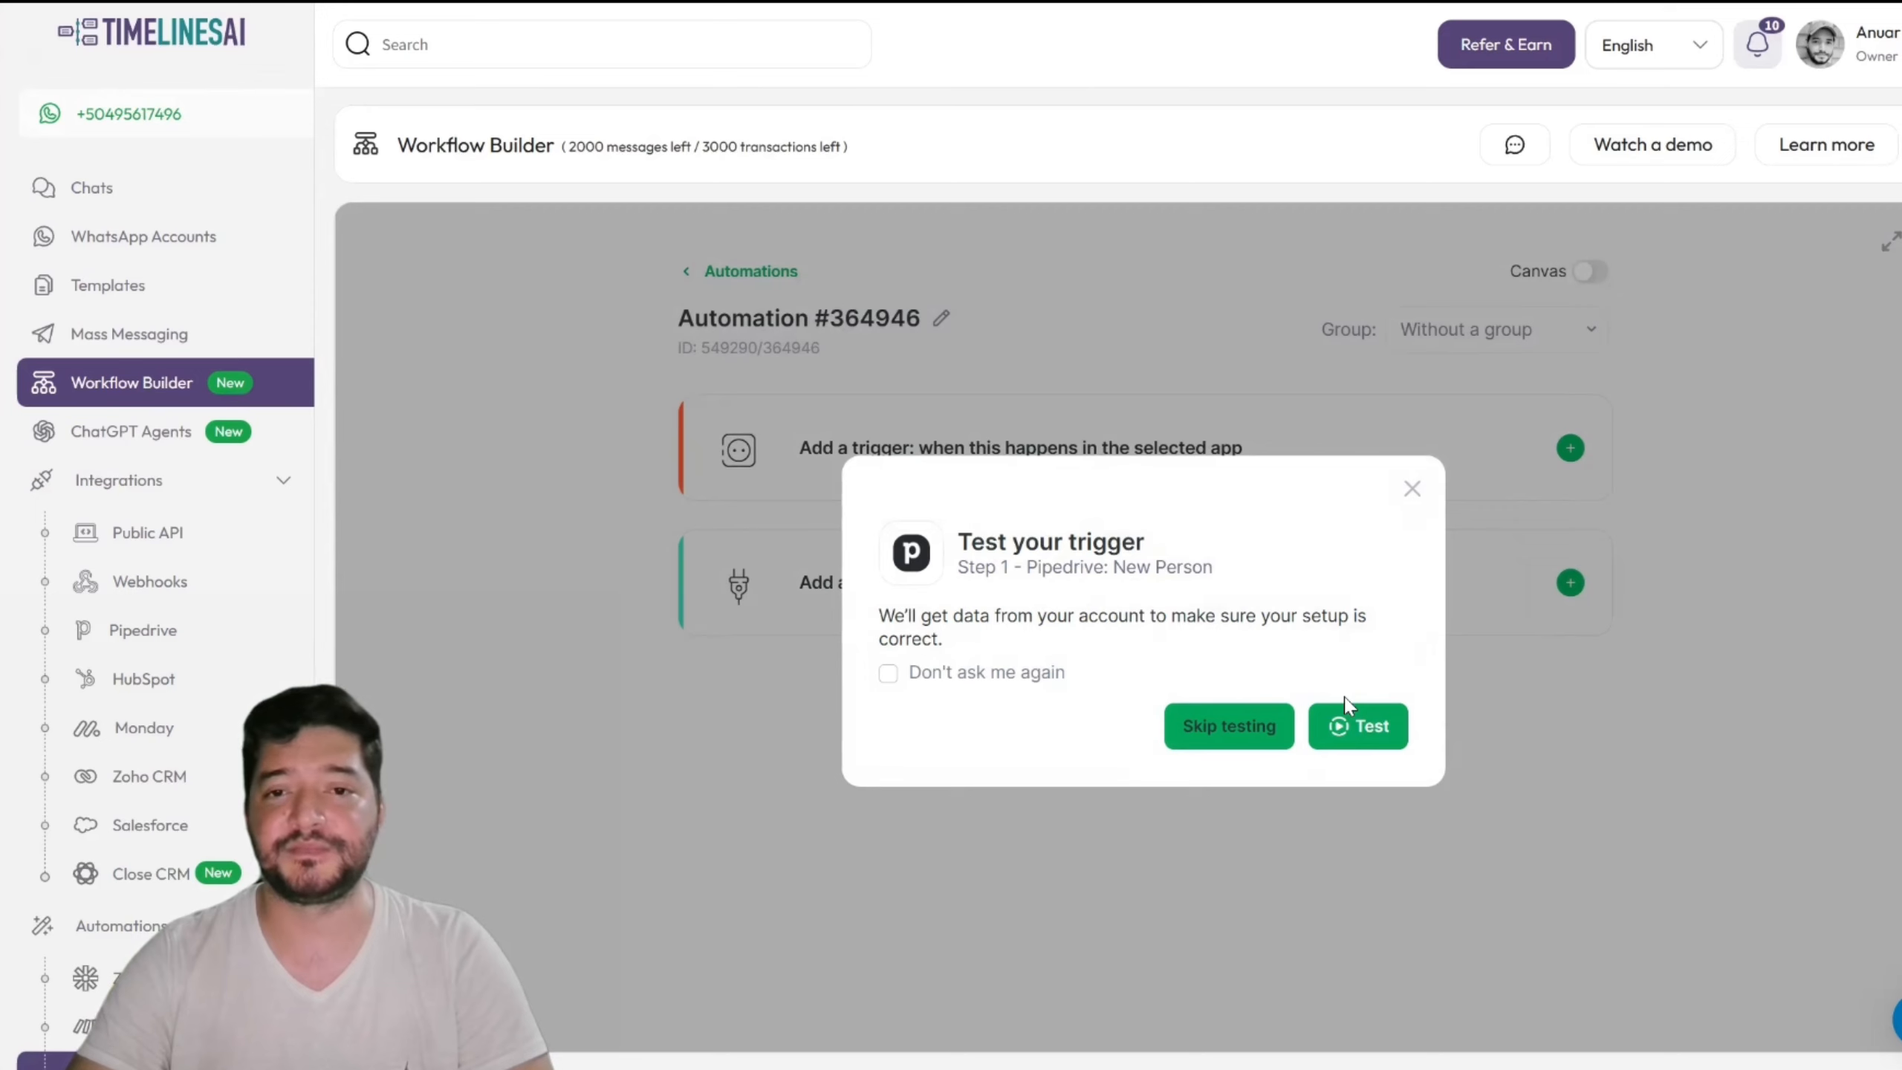
{"action": "left_click", "coordinate": [1364, 745]}
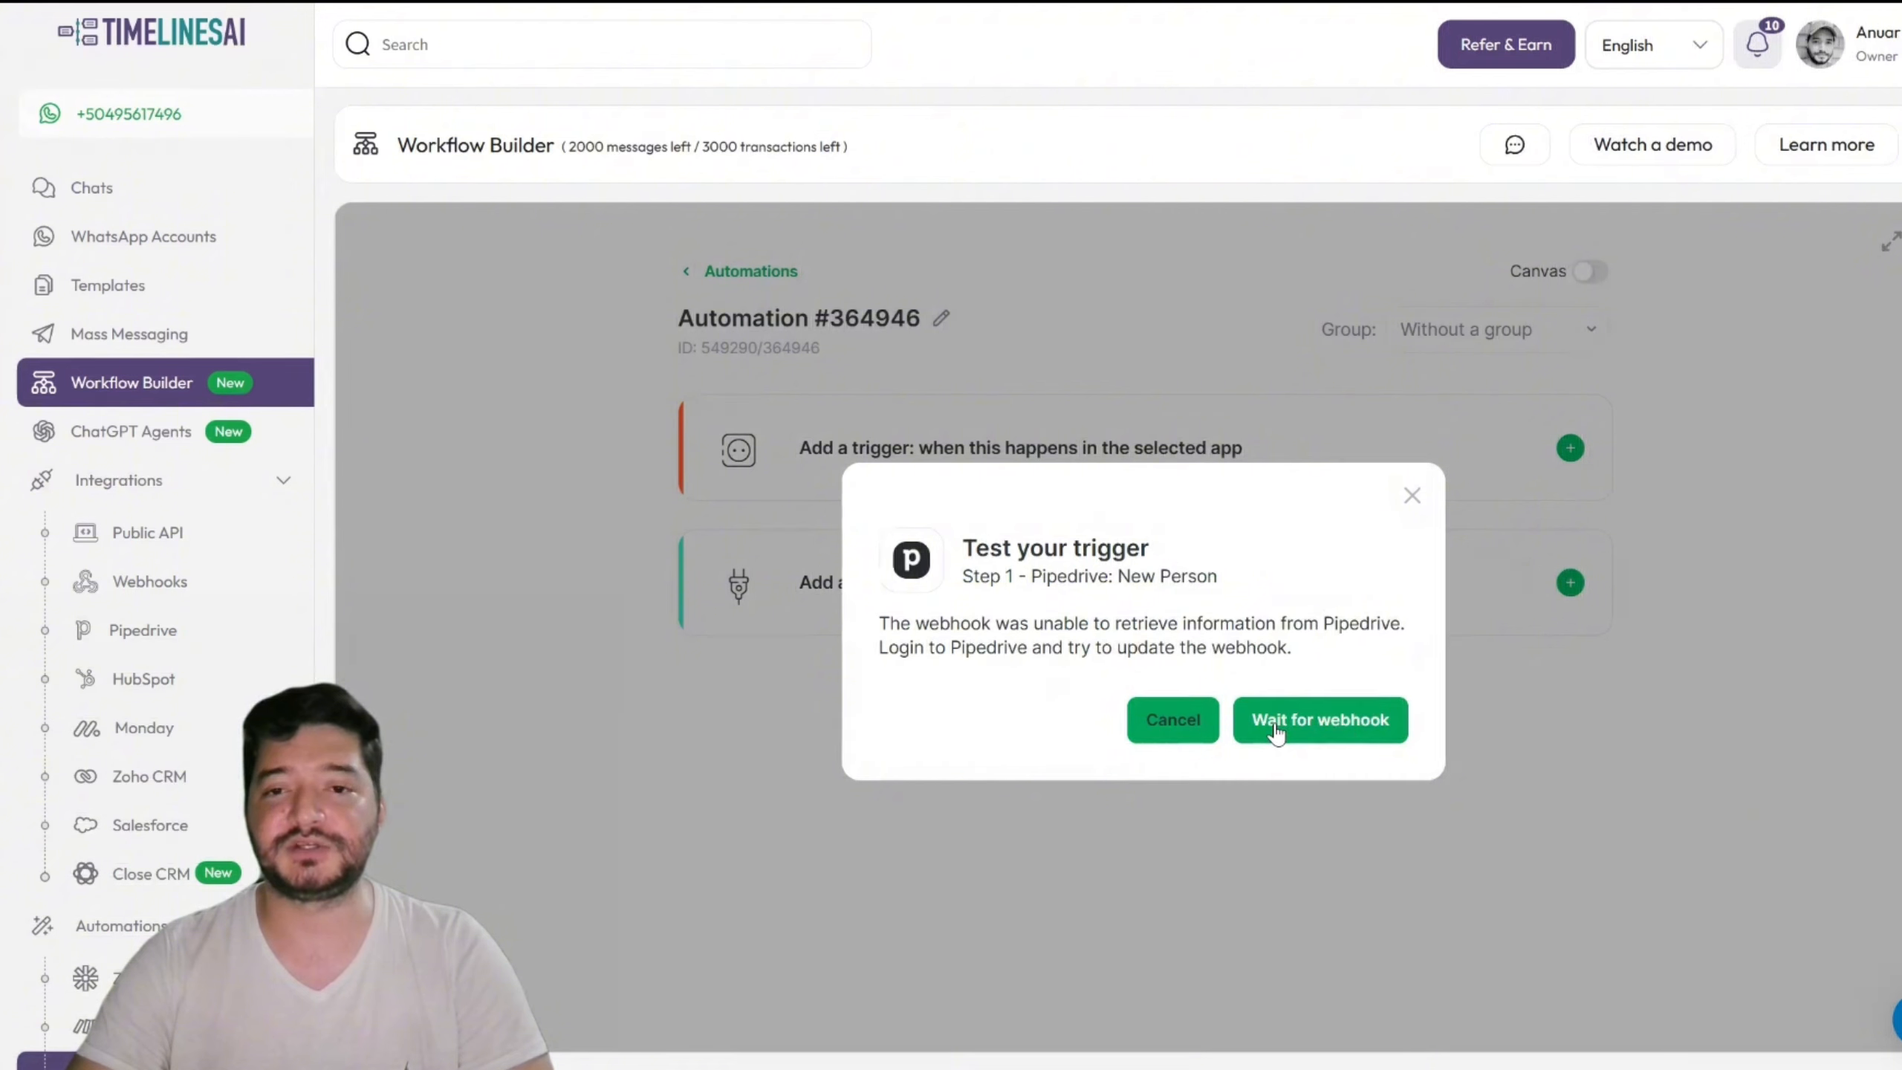
Step: Wait for the webhook and save Pipedrive person 'TimelinesAI WB Test' with a work phone
{"action": "left_click", "coordinate": [1315, 725]}
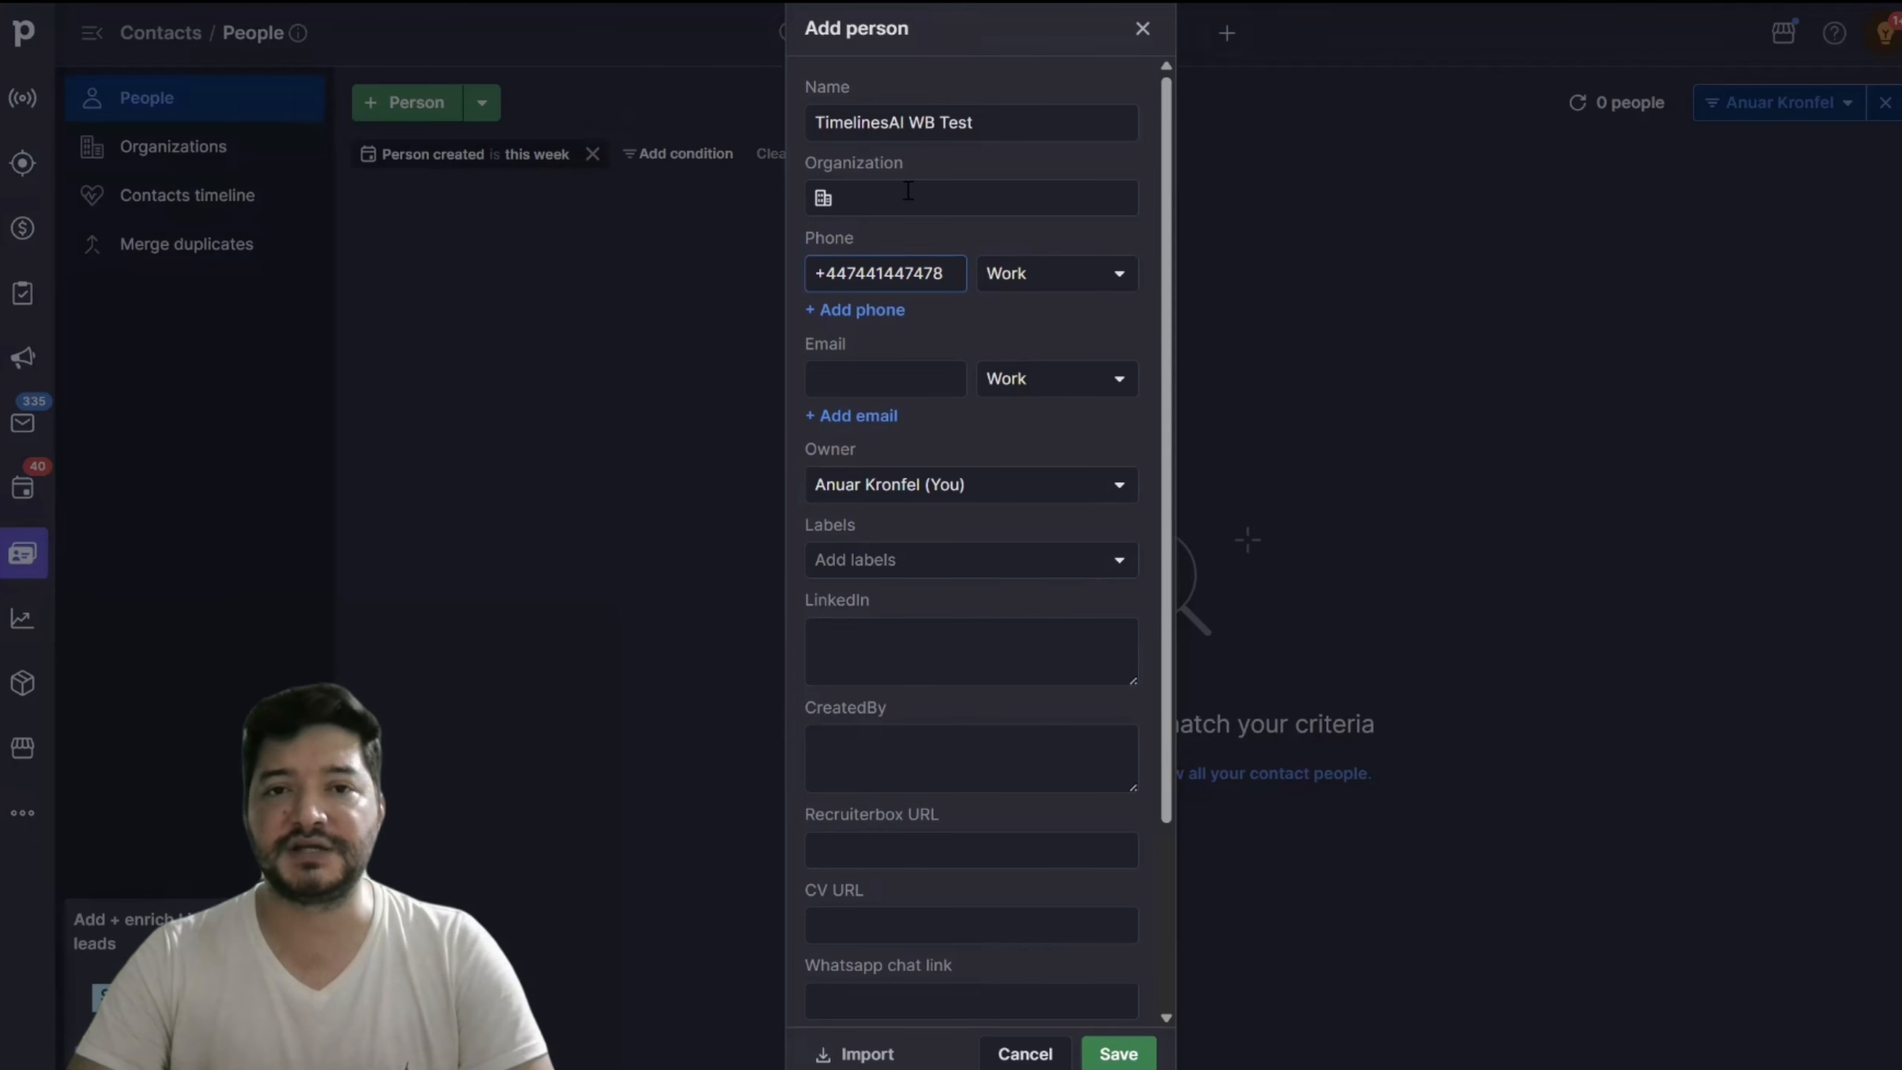
{"action": "key", "text": "Return"}
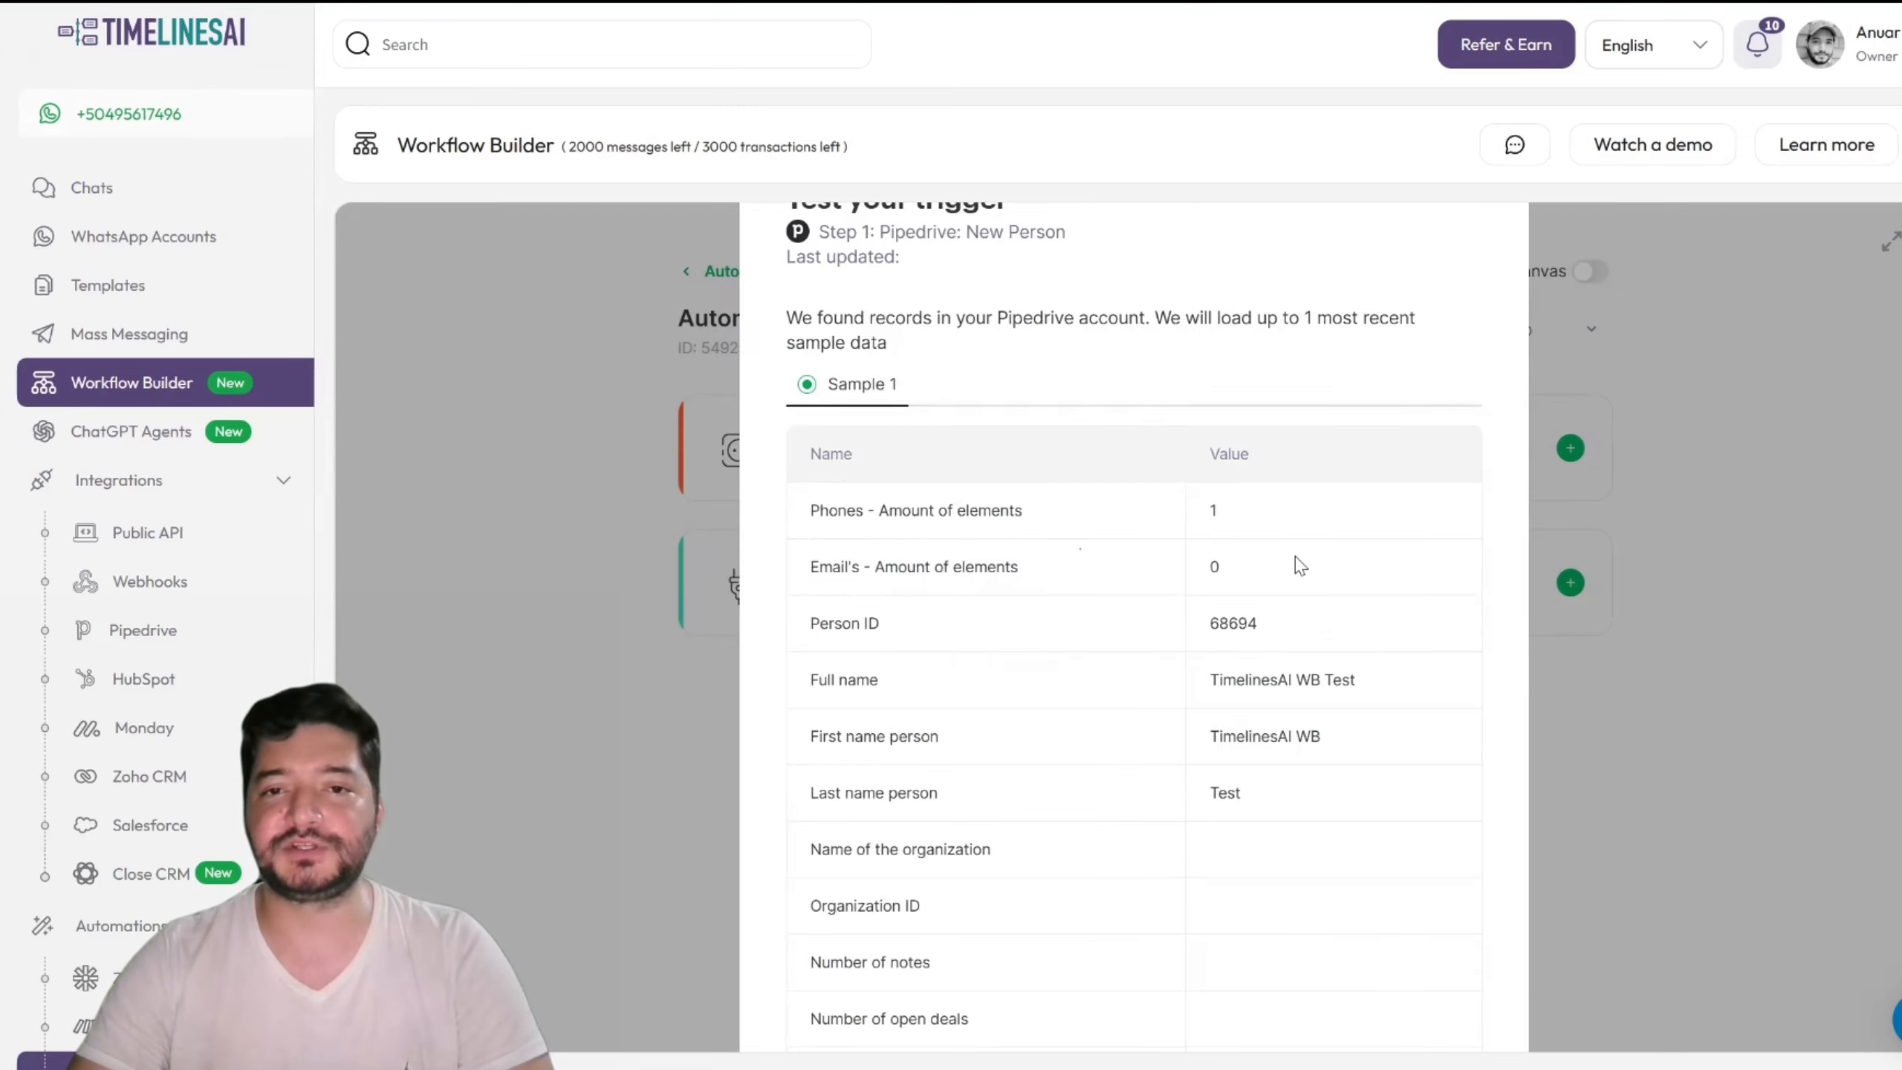
Step: Review the TimelinesAI WB Test sample's Phones data and accept it as the trigger sample
{"action": "scroll", "coordinate": [1296, 558], "scroll_direction": "down", "scroll_amount": 15}
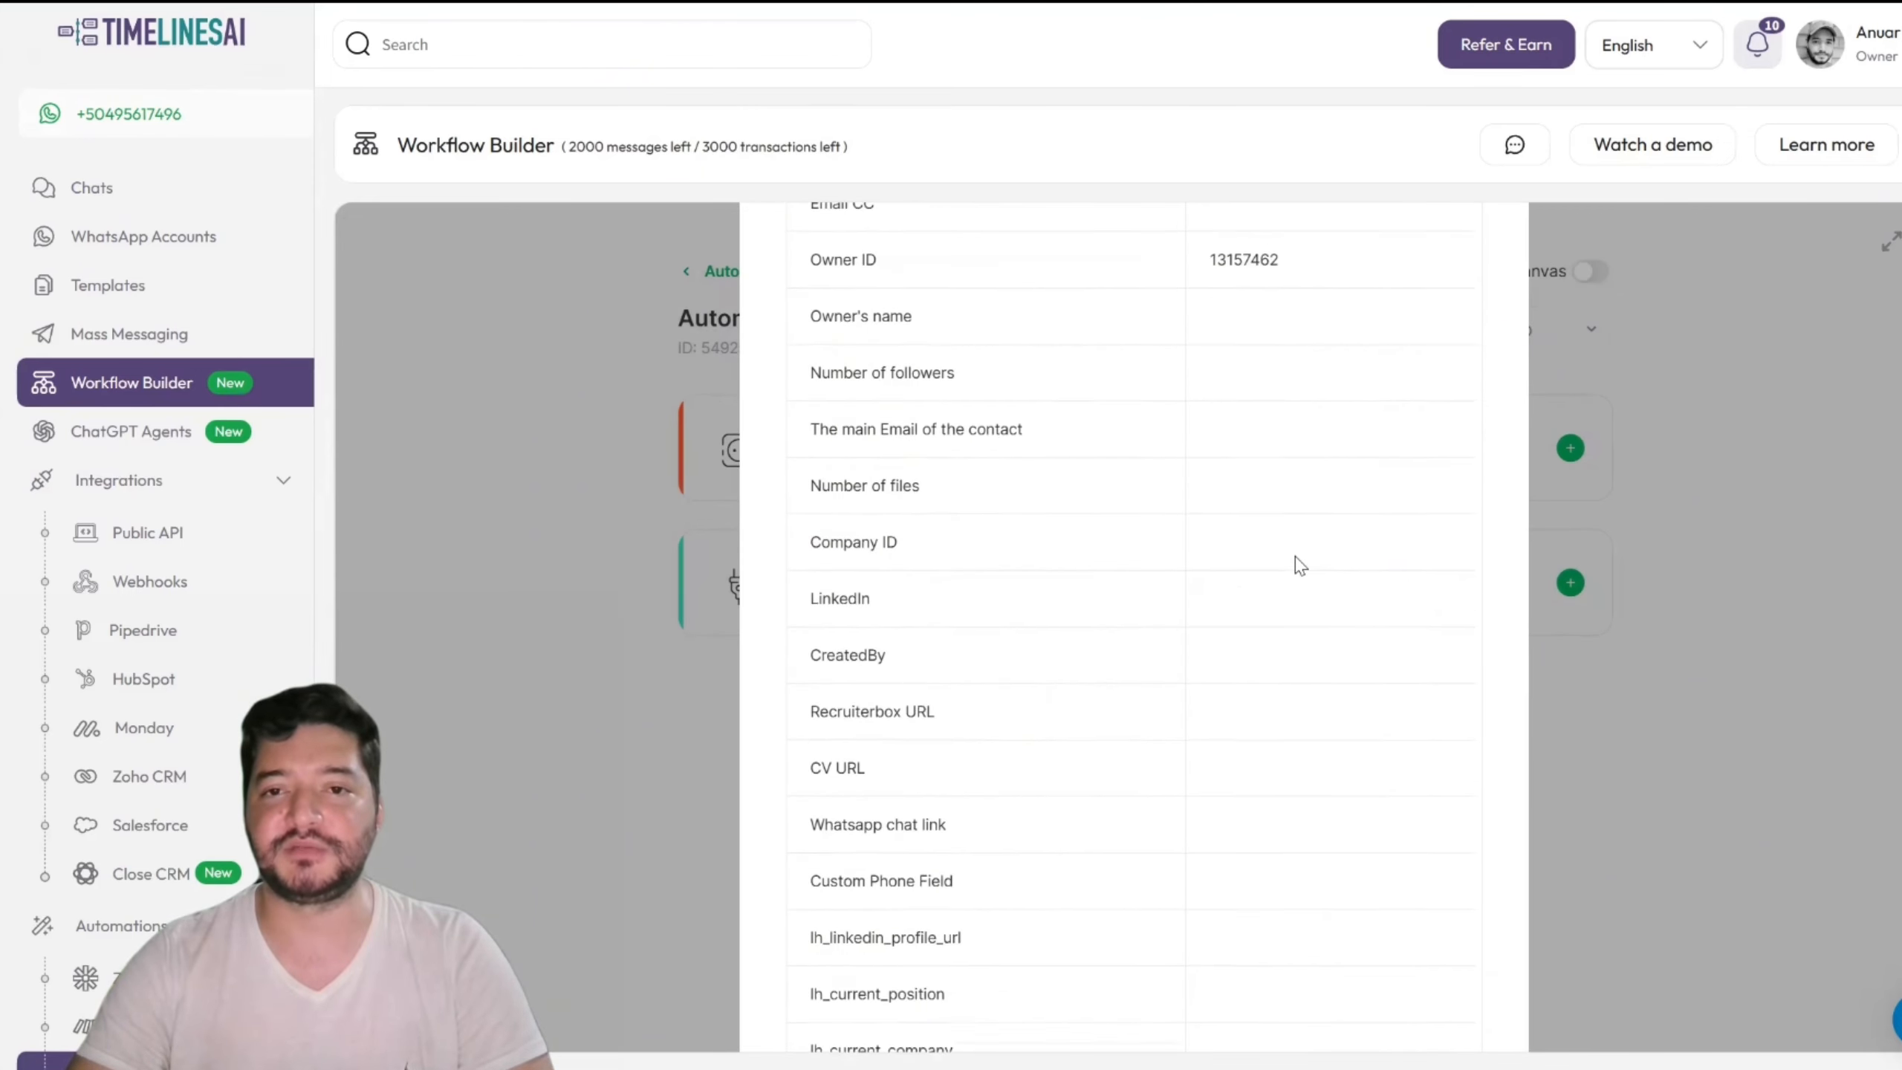
{"action": "scroll", "coordinate": [1301, 565], "scroll_direction": "down", "scroll_amount": 10}
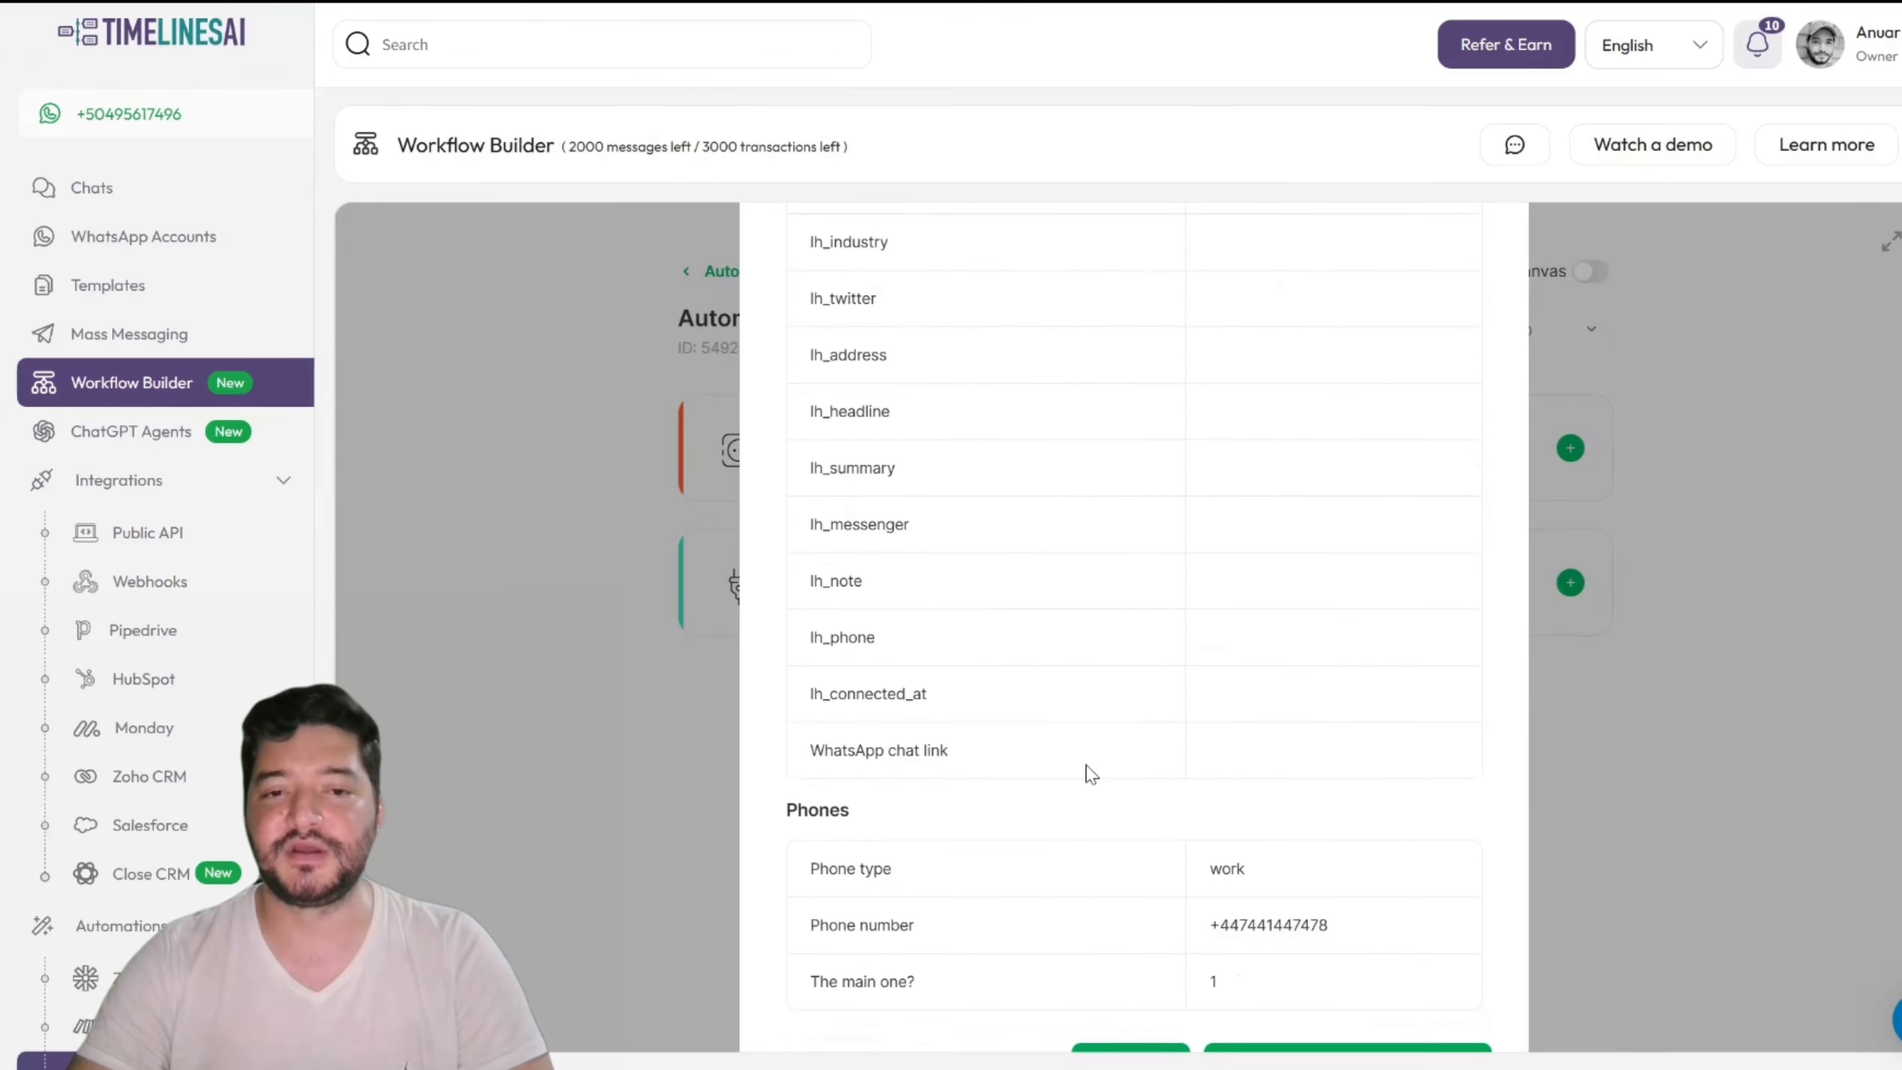
{"action": "scroll", "coordinate": [926, 829], "scroll_direction": "down", "scroll_amount": 2}
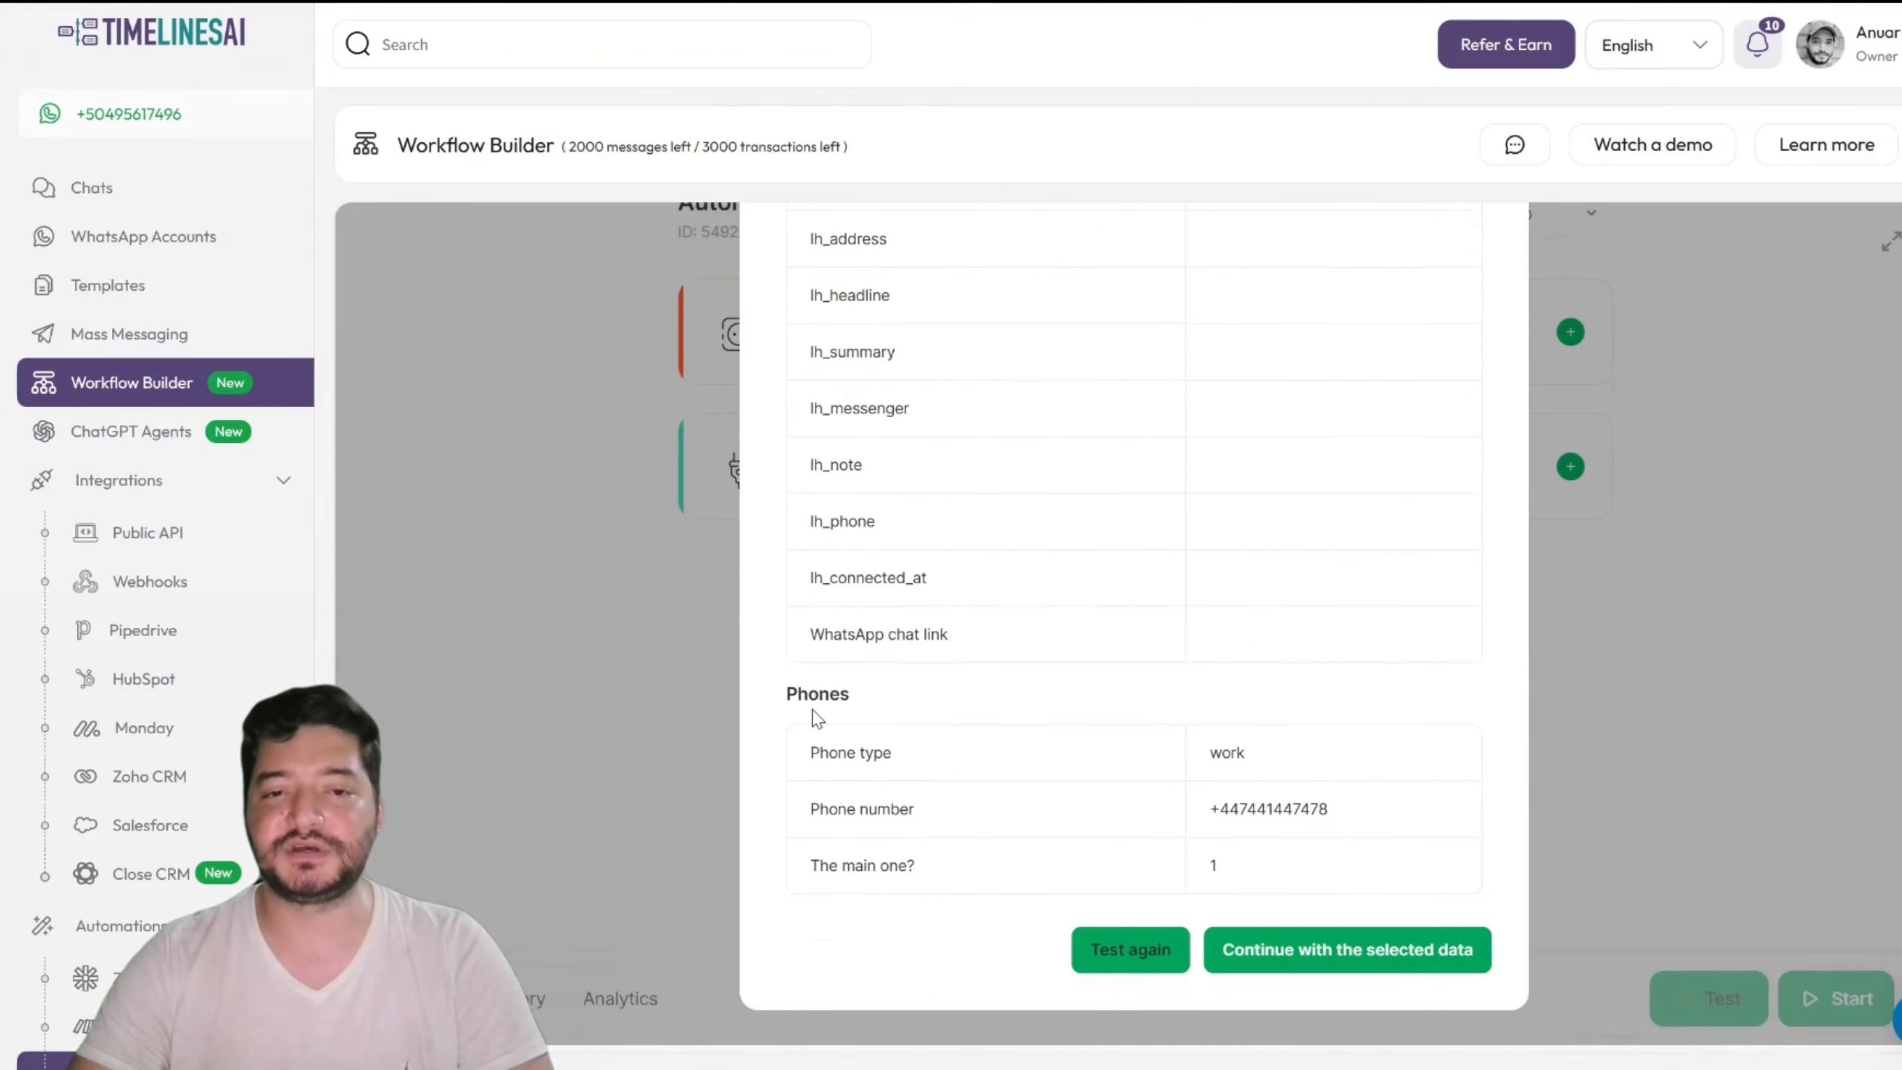
{"action": "left_click_drag", "start_coordinate": [790, 694], "coordinate": [862, 700]}
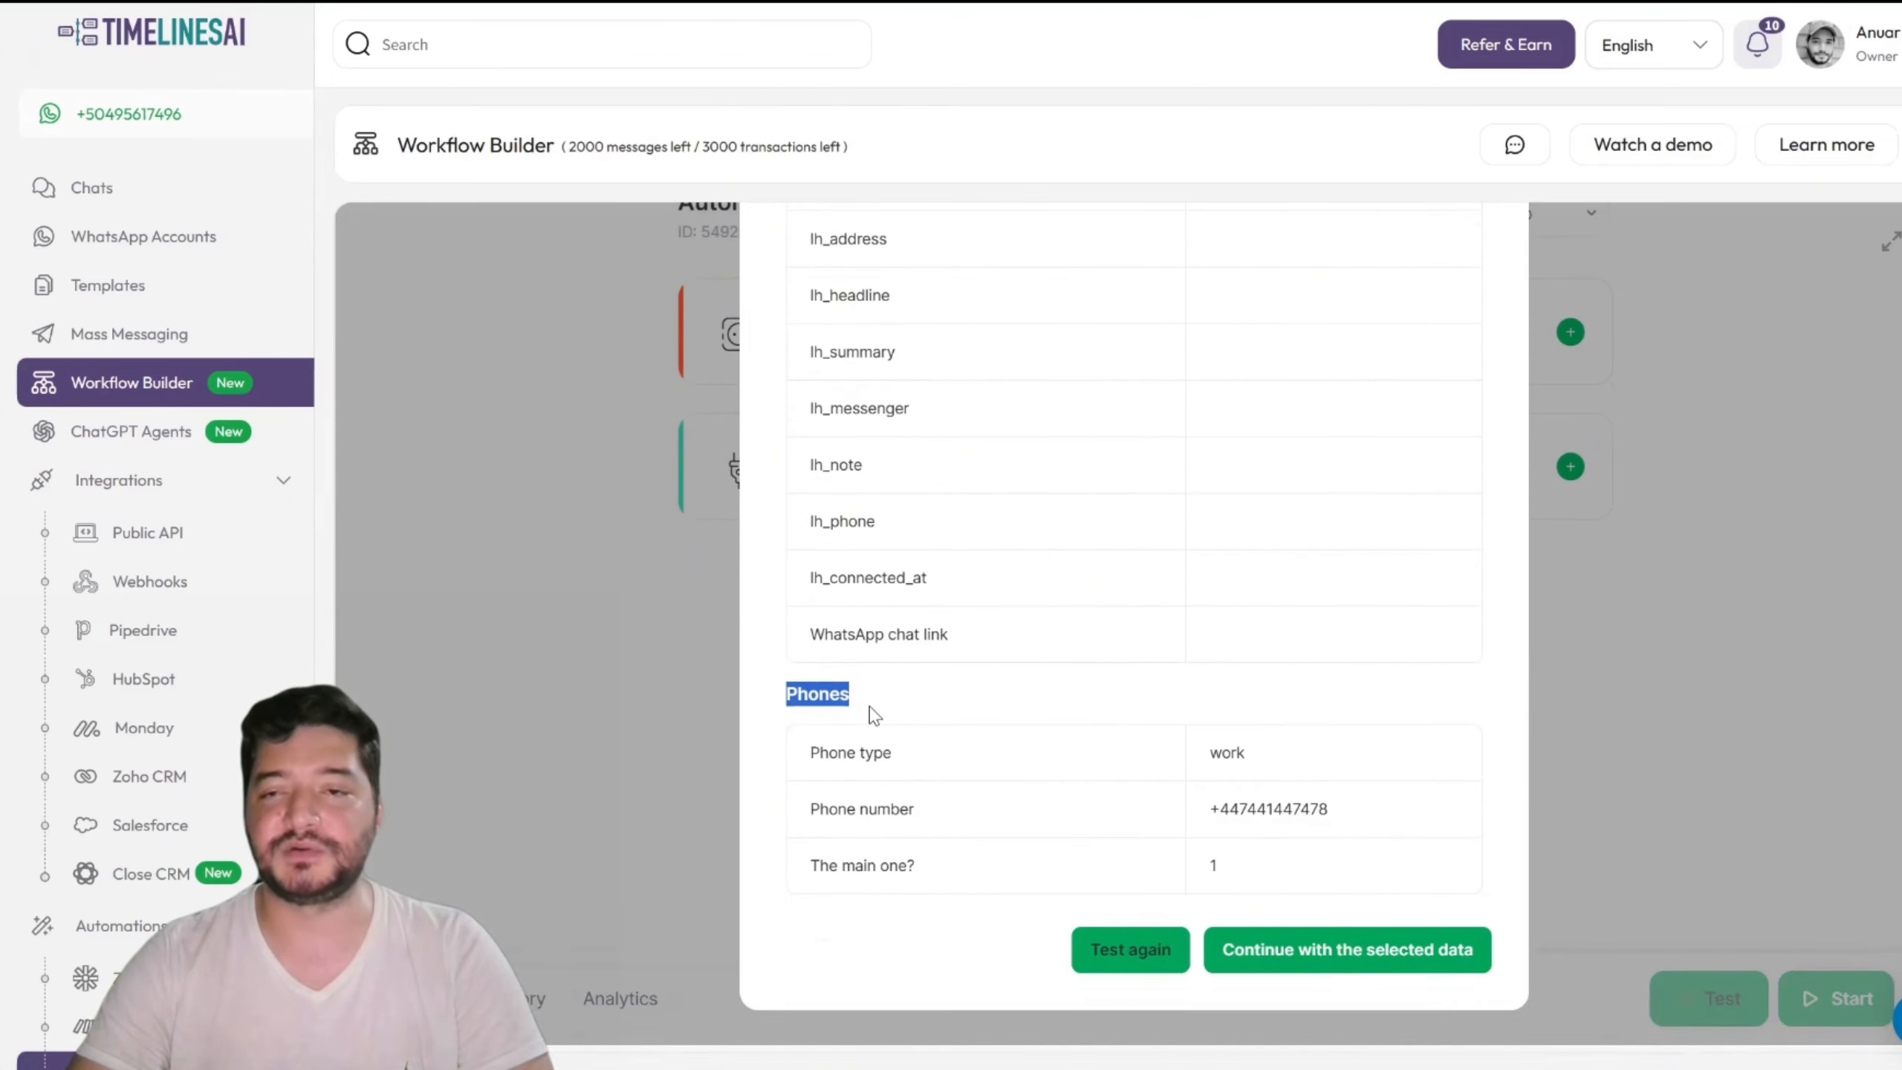
{"action": "left_click", "coordinate": [879, 724]}
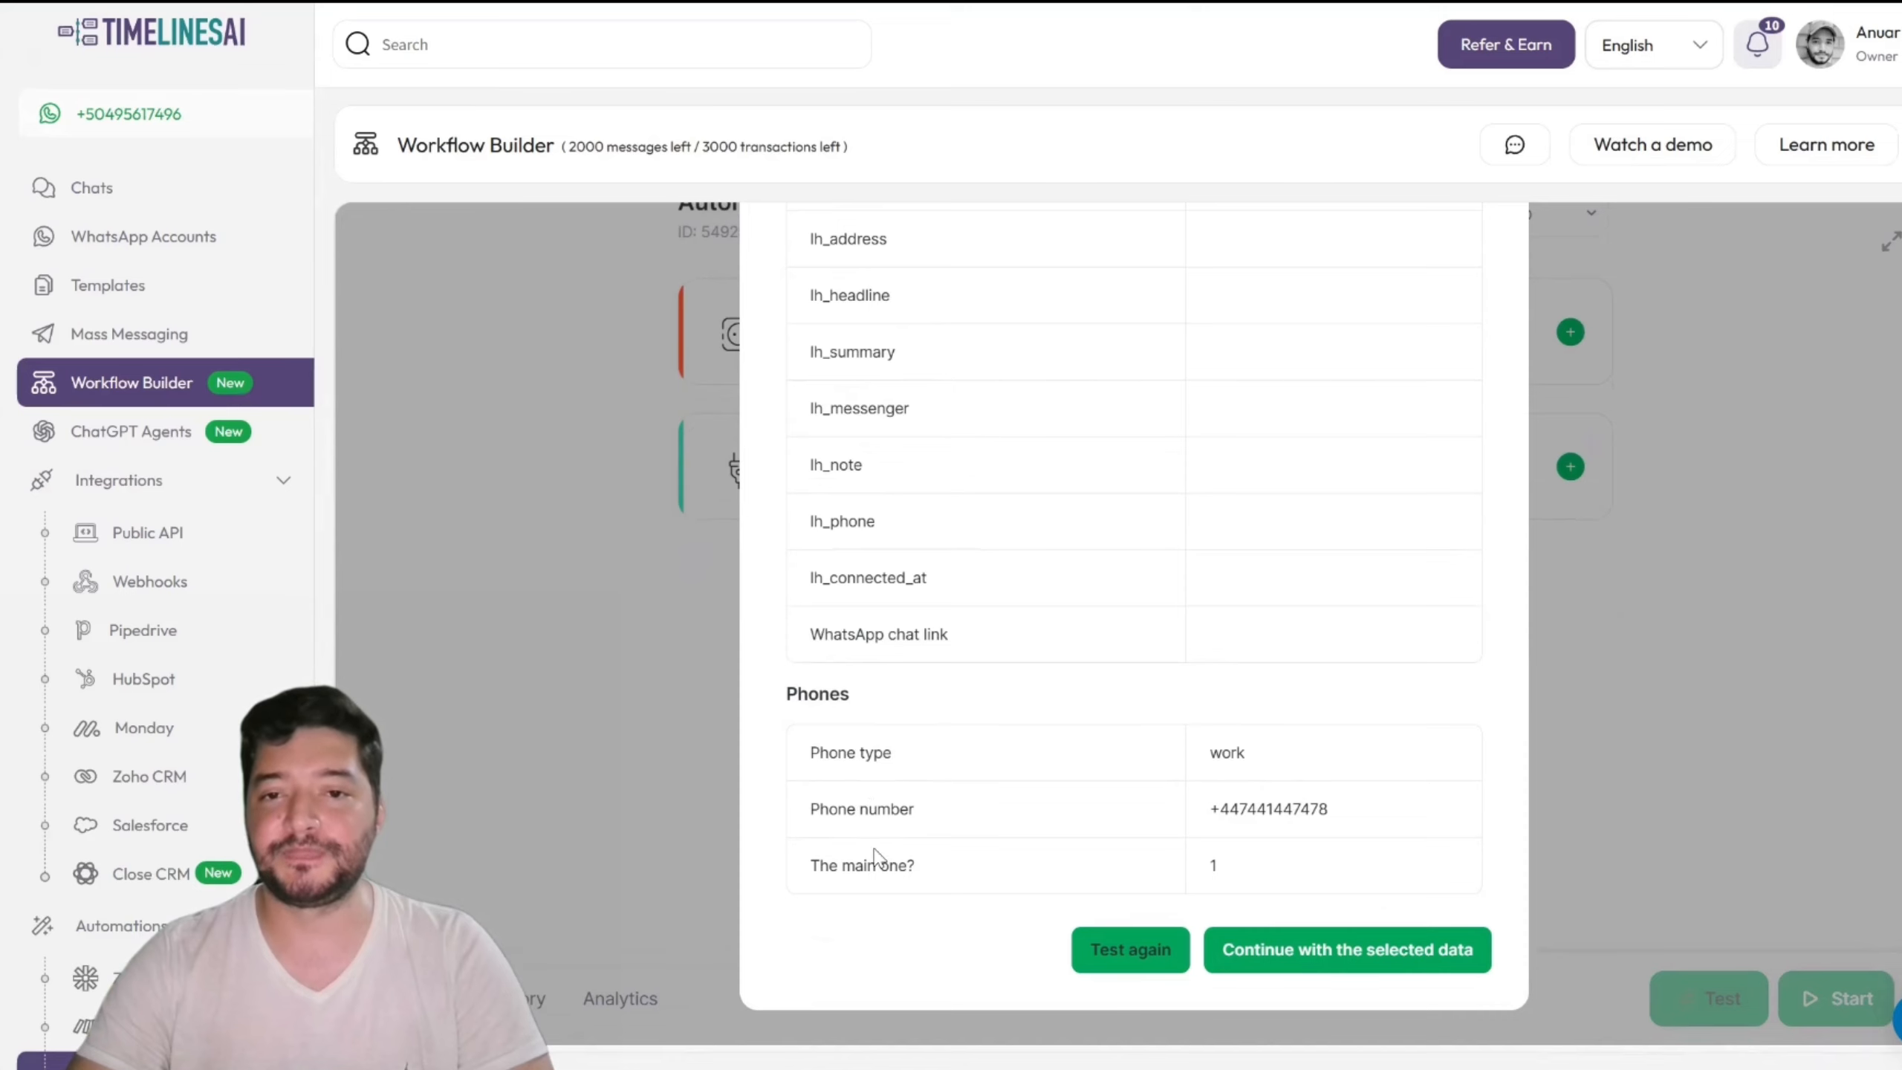
{"action": "double_click", "coordinate": [1252, 799]}
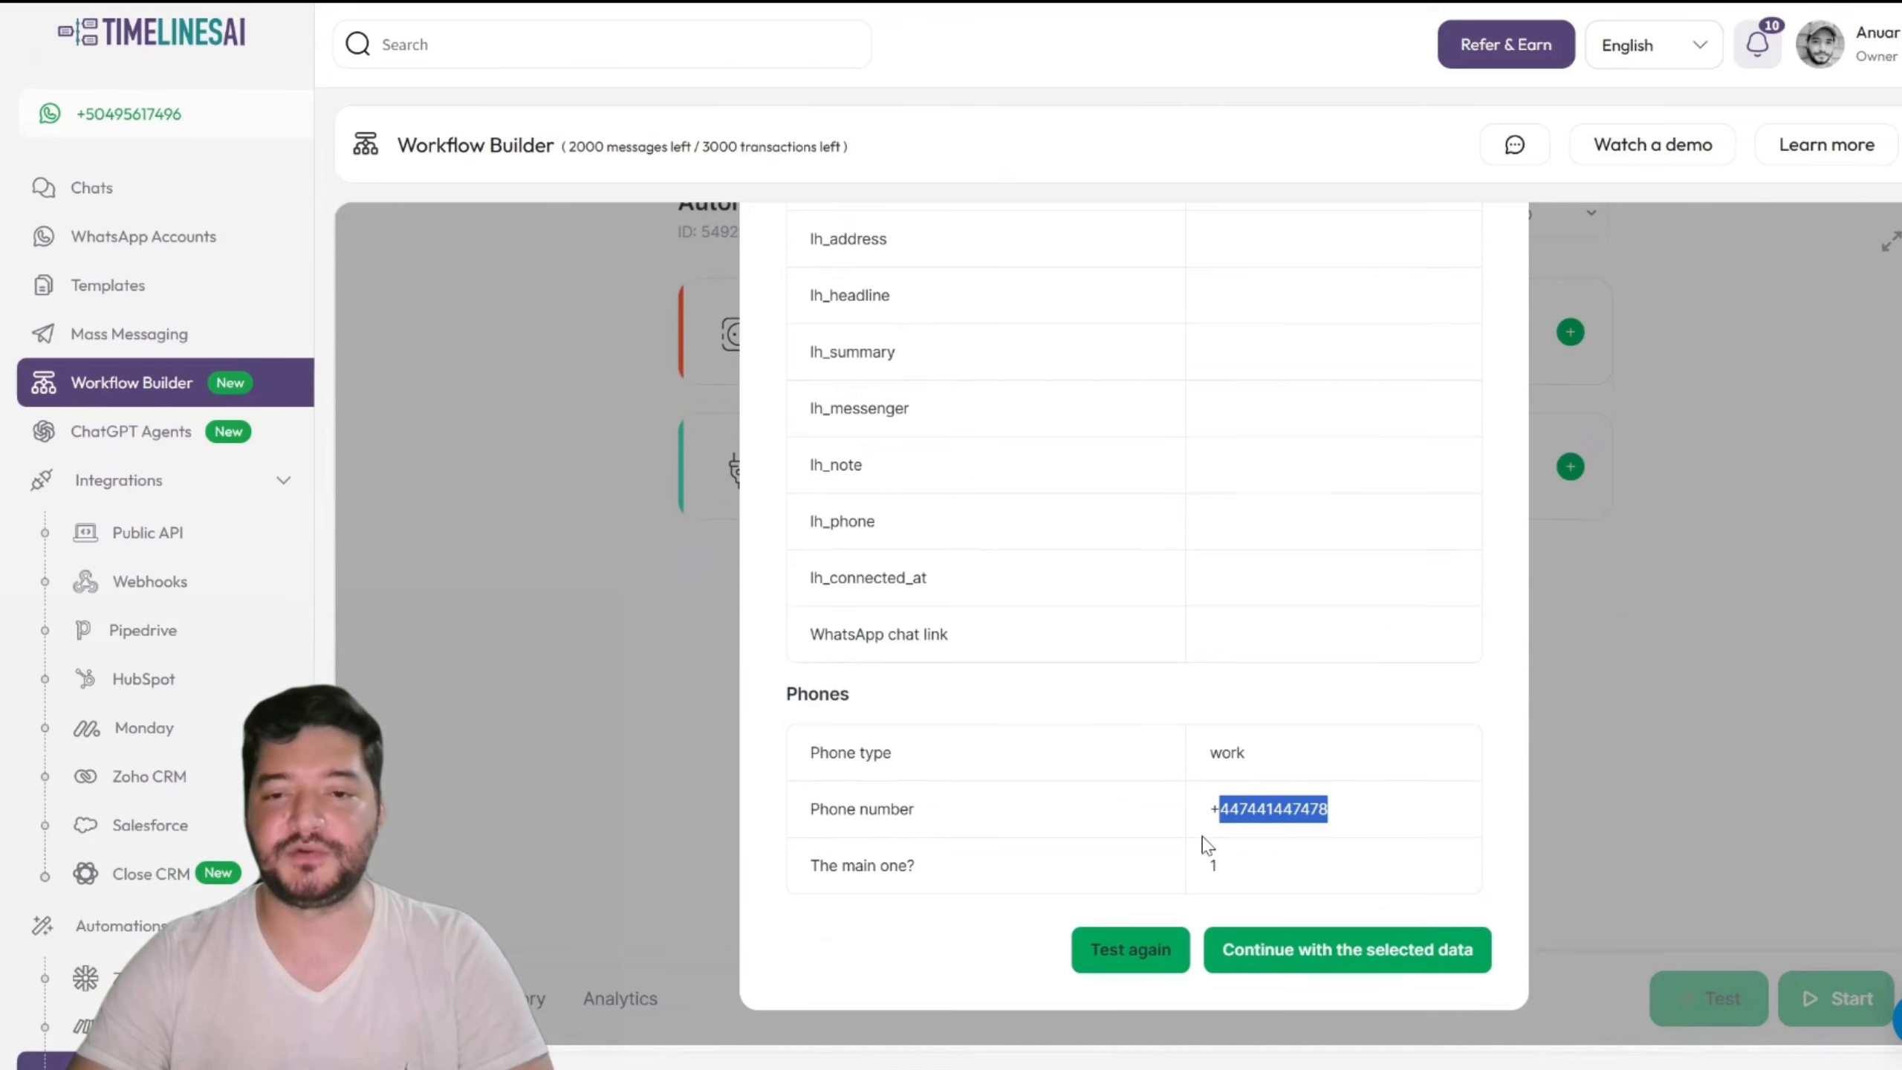
{"action": "left_click", "coordinate": [1323, 954]}
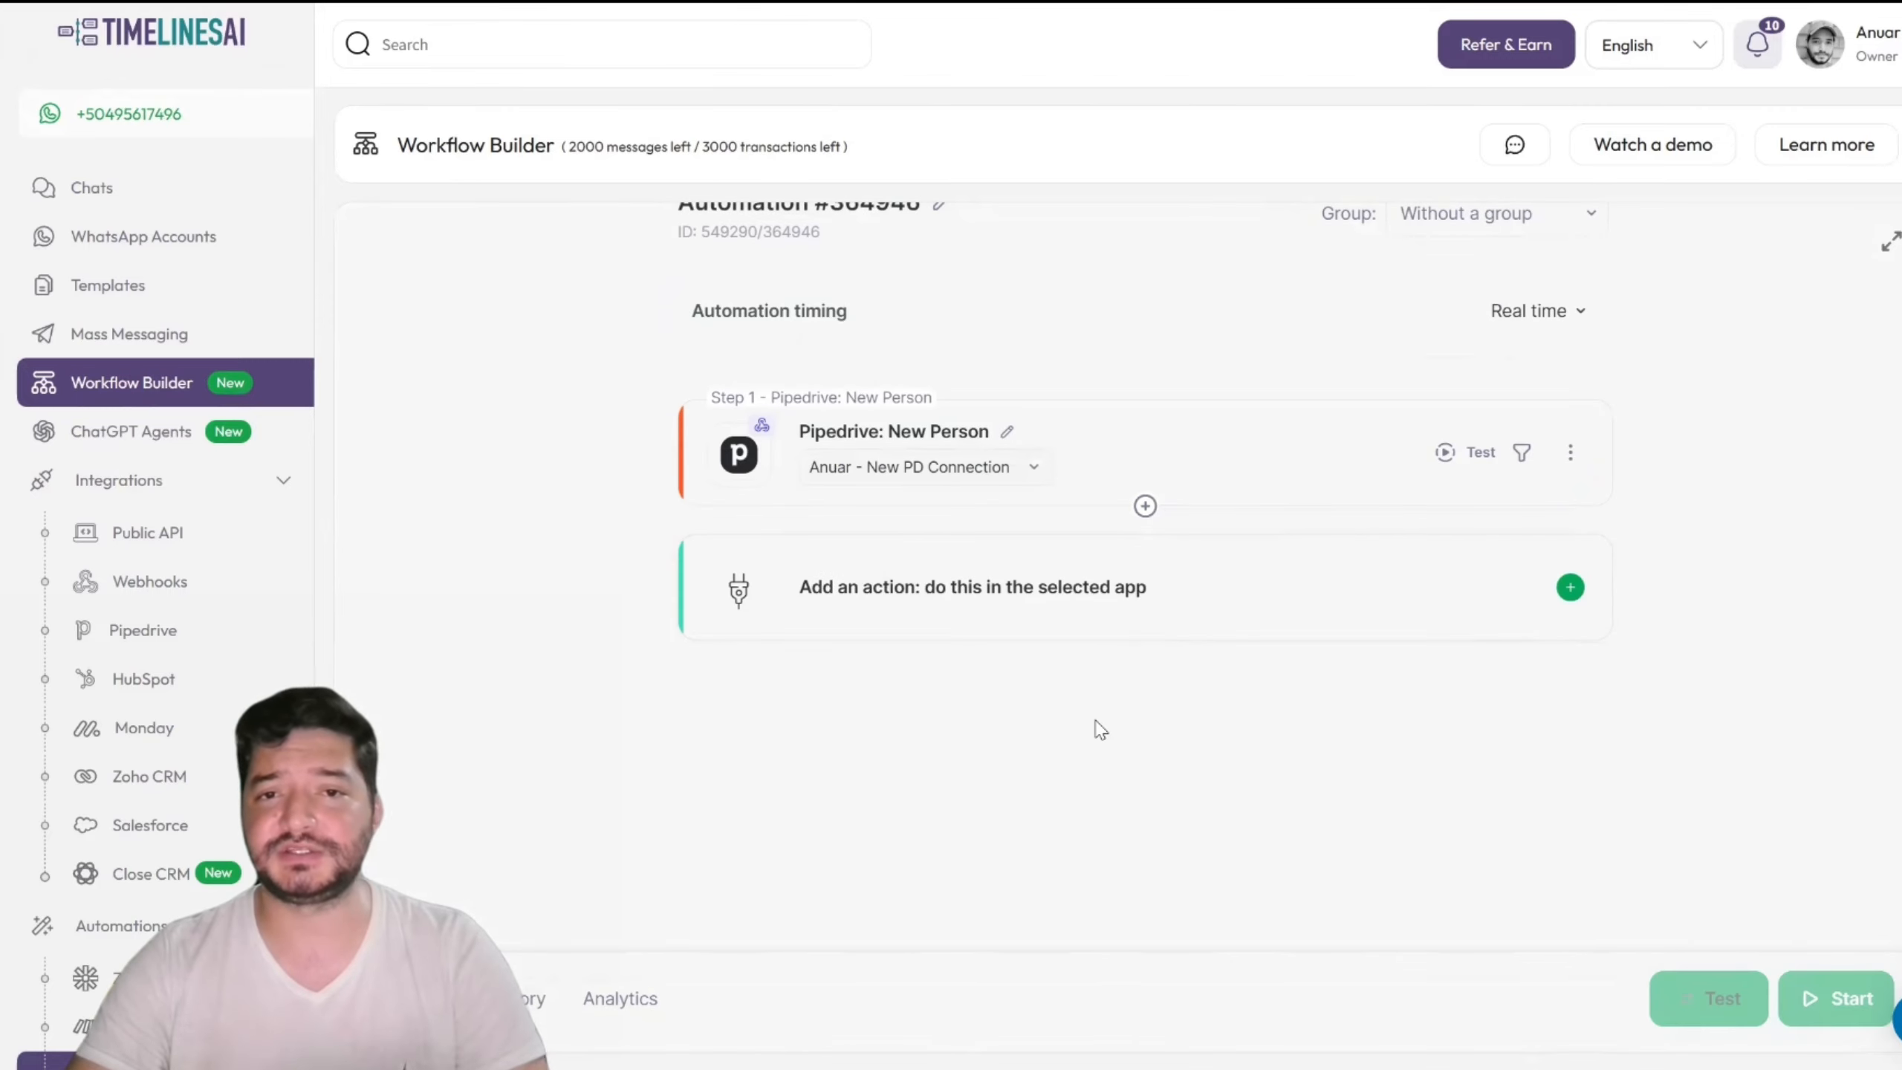
Step: Insert a 'Get an element of a row section (array)' tool reading the New Person - Phones row
{"action": "left_click", "coordinate": [1148, 513]}
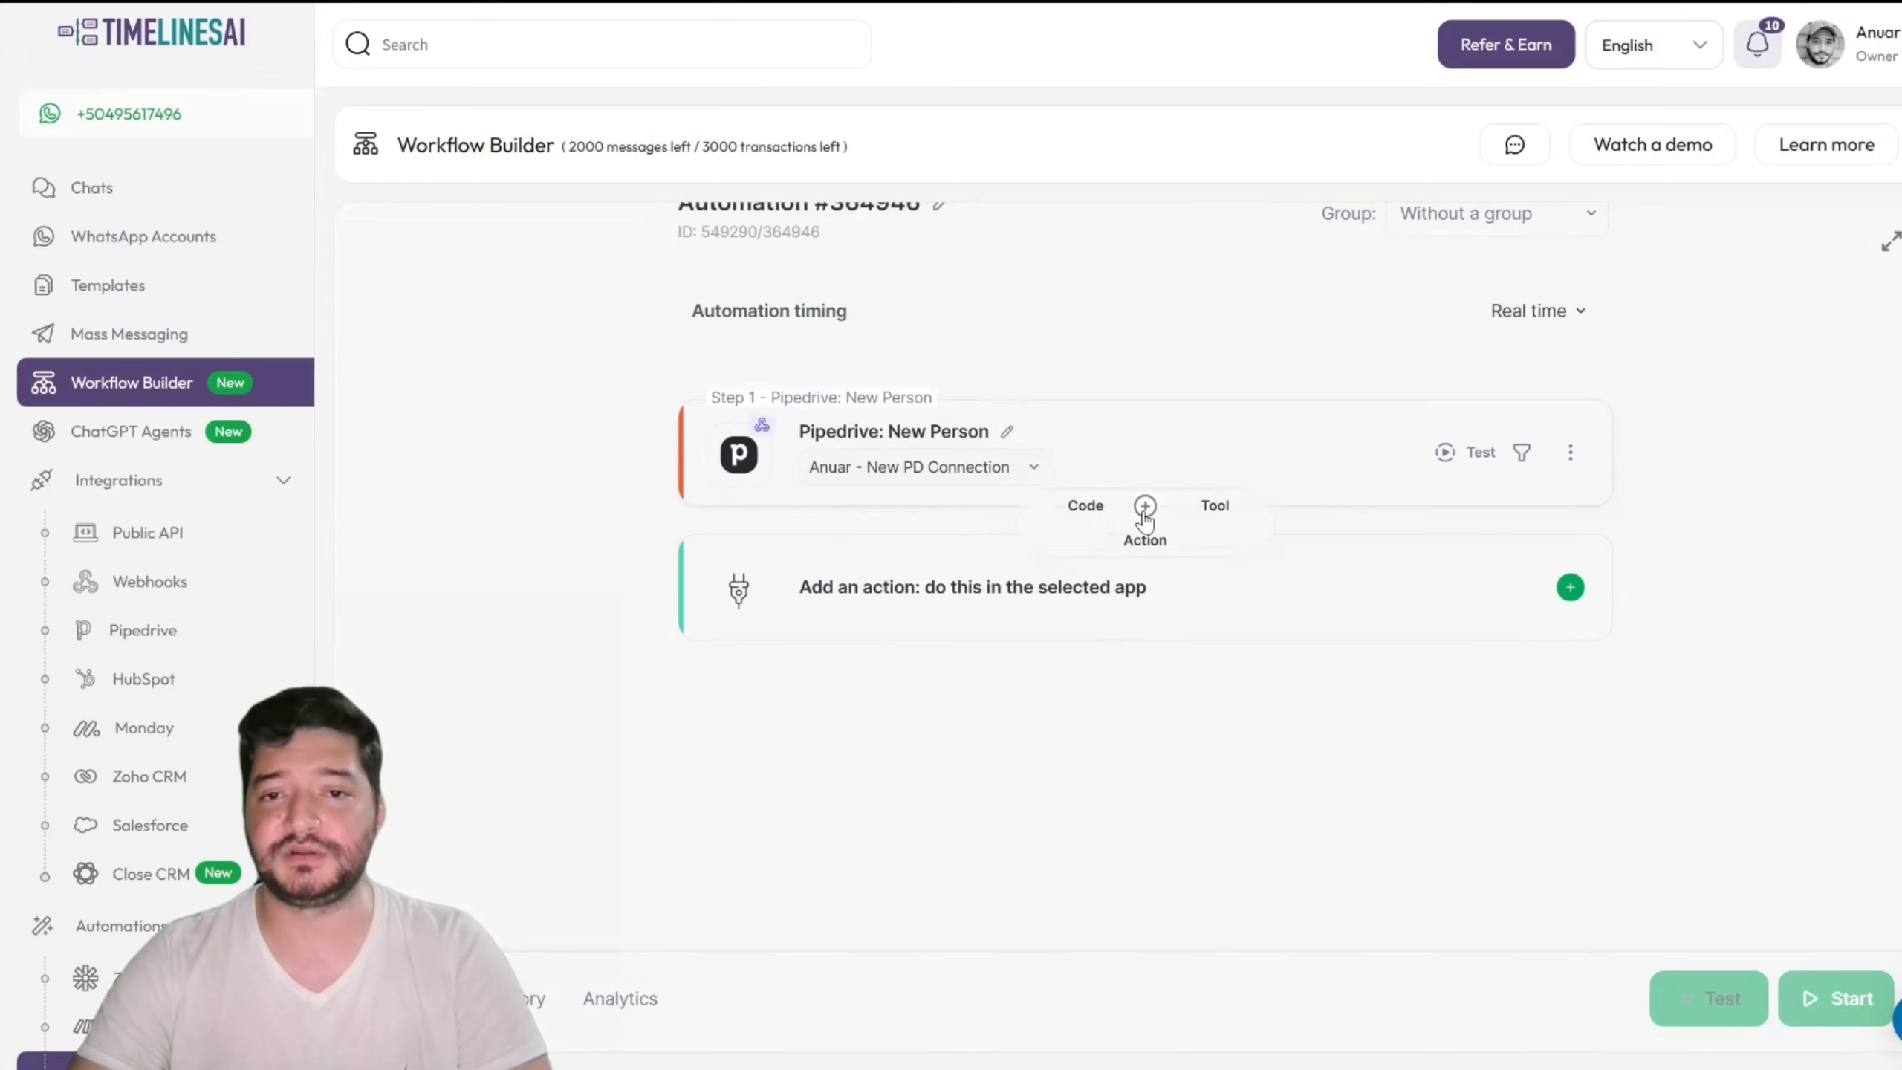
{"action": "left_click", "coordinate": [1217, 516]}
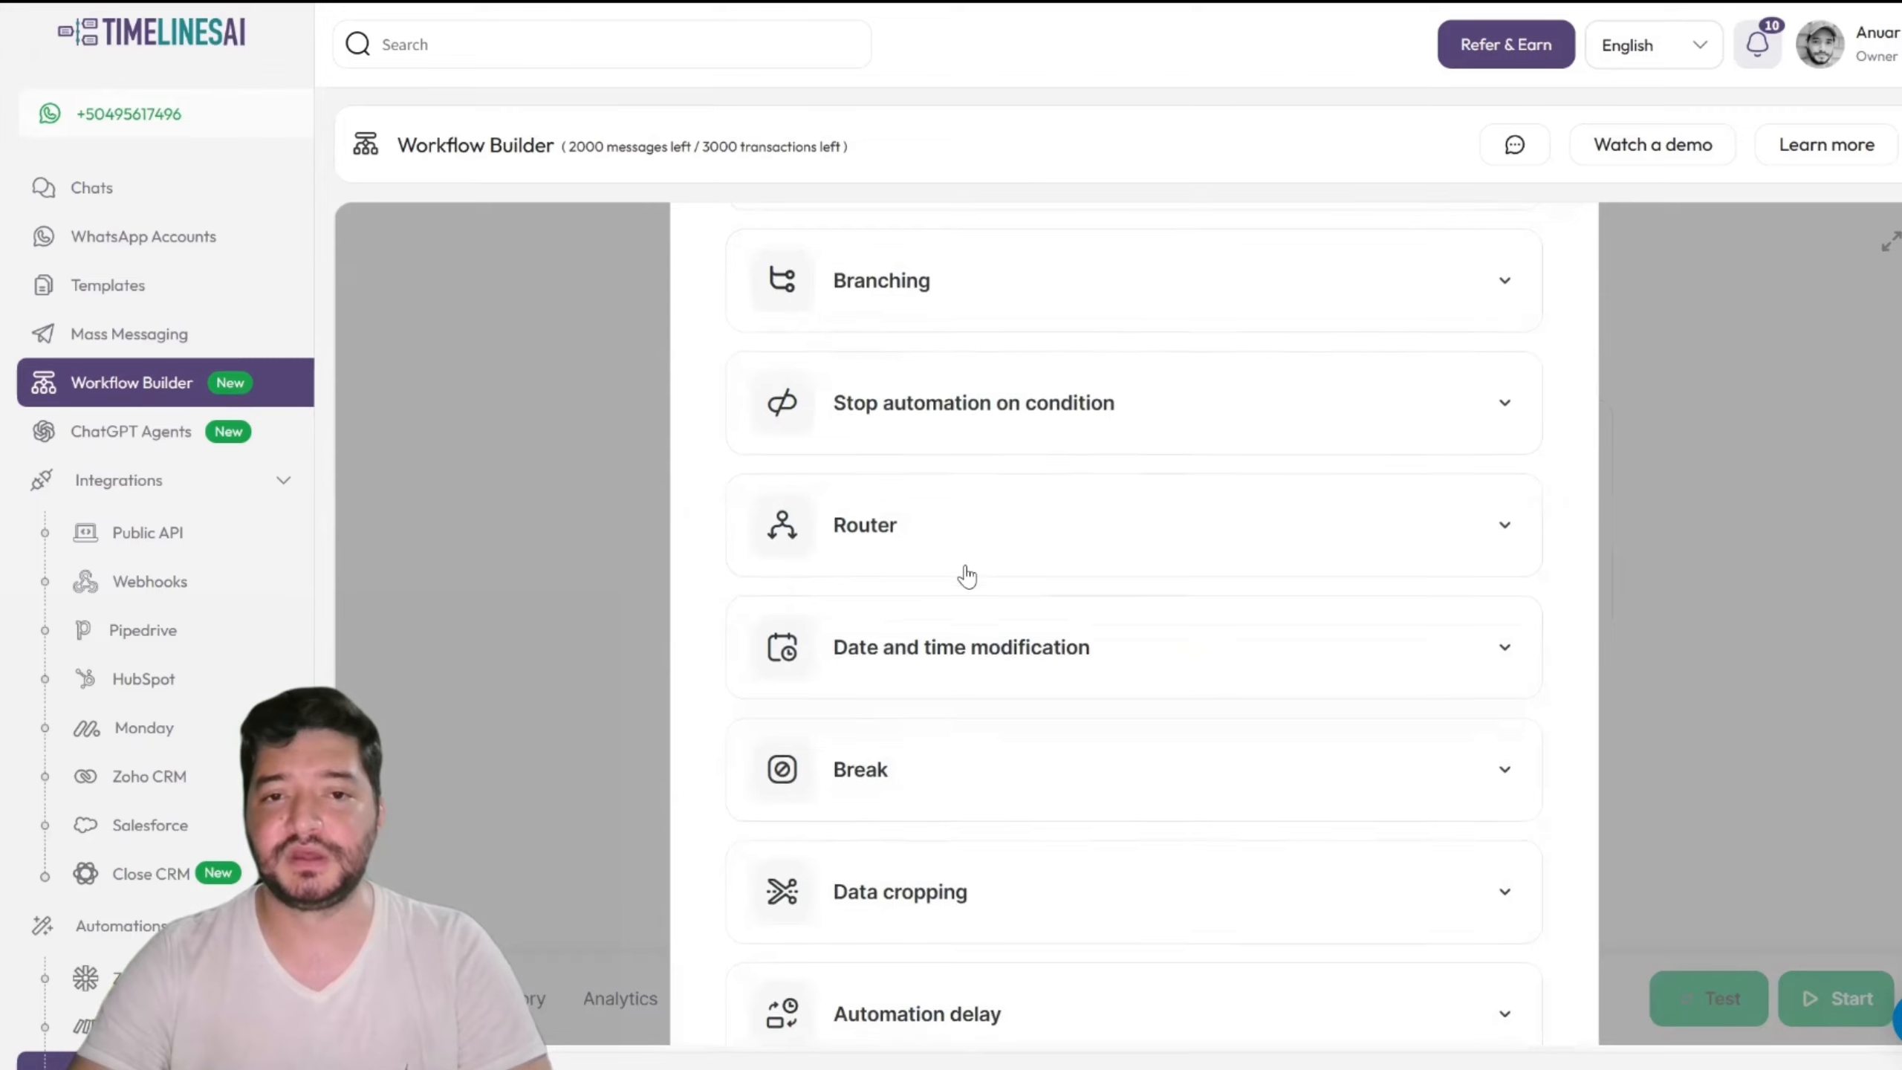
{"action": "scroll", "coordinate": [966, 575], "scroll_direction": "down", "scroll_amount": 10}
{"action": "scroll", "coordinate": [966, 575], "scroll_direction": "down", "scroll_amount": 6}
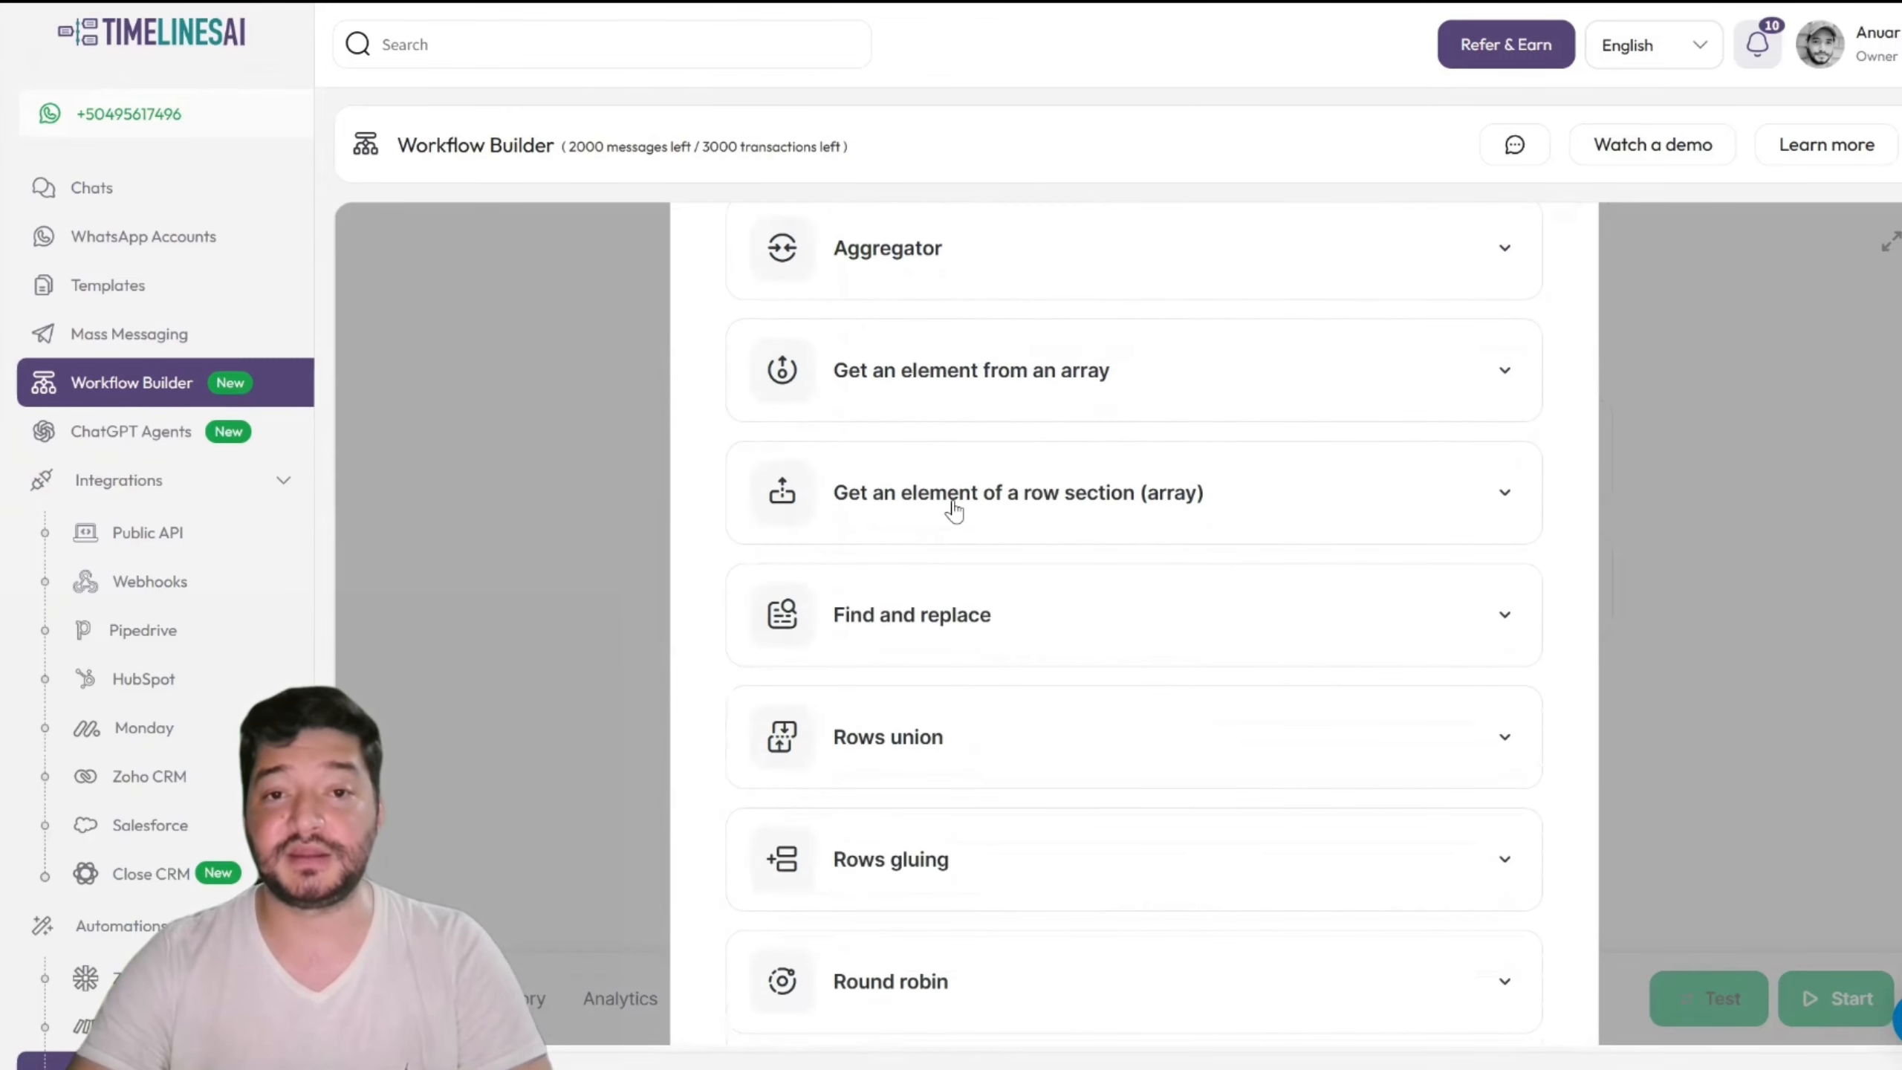
{"action": "left_click", "coordinate": [1055, 505]}
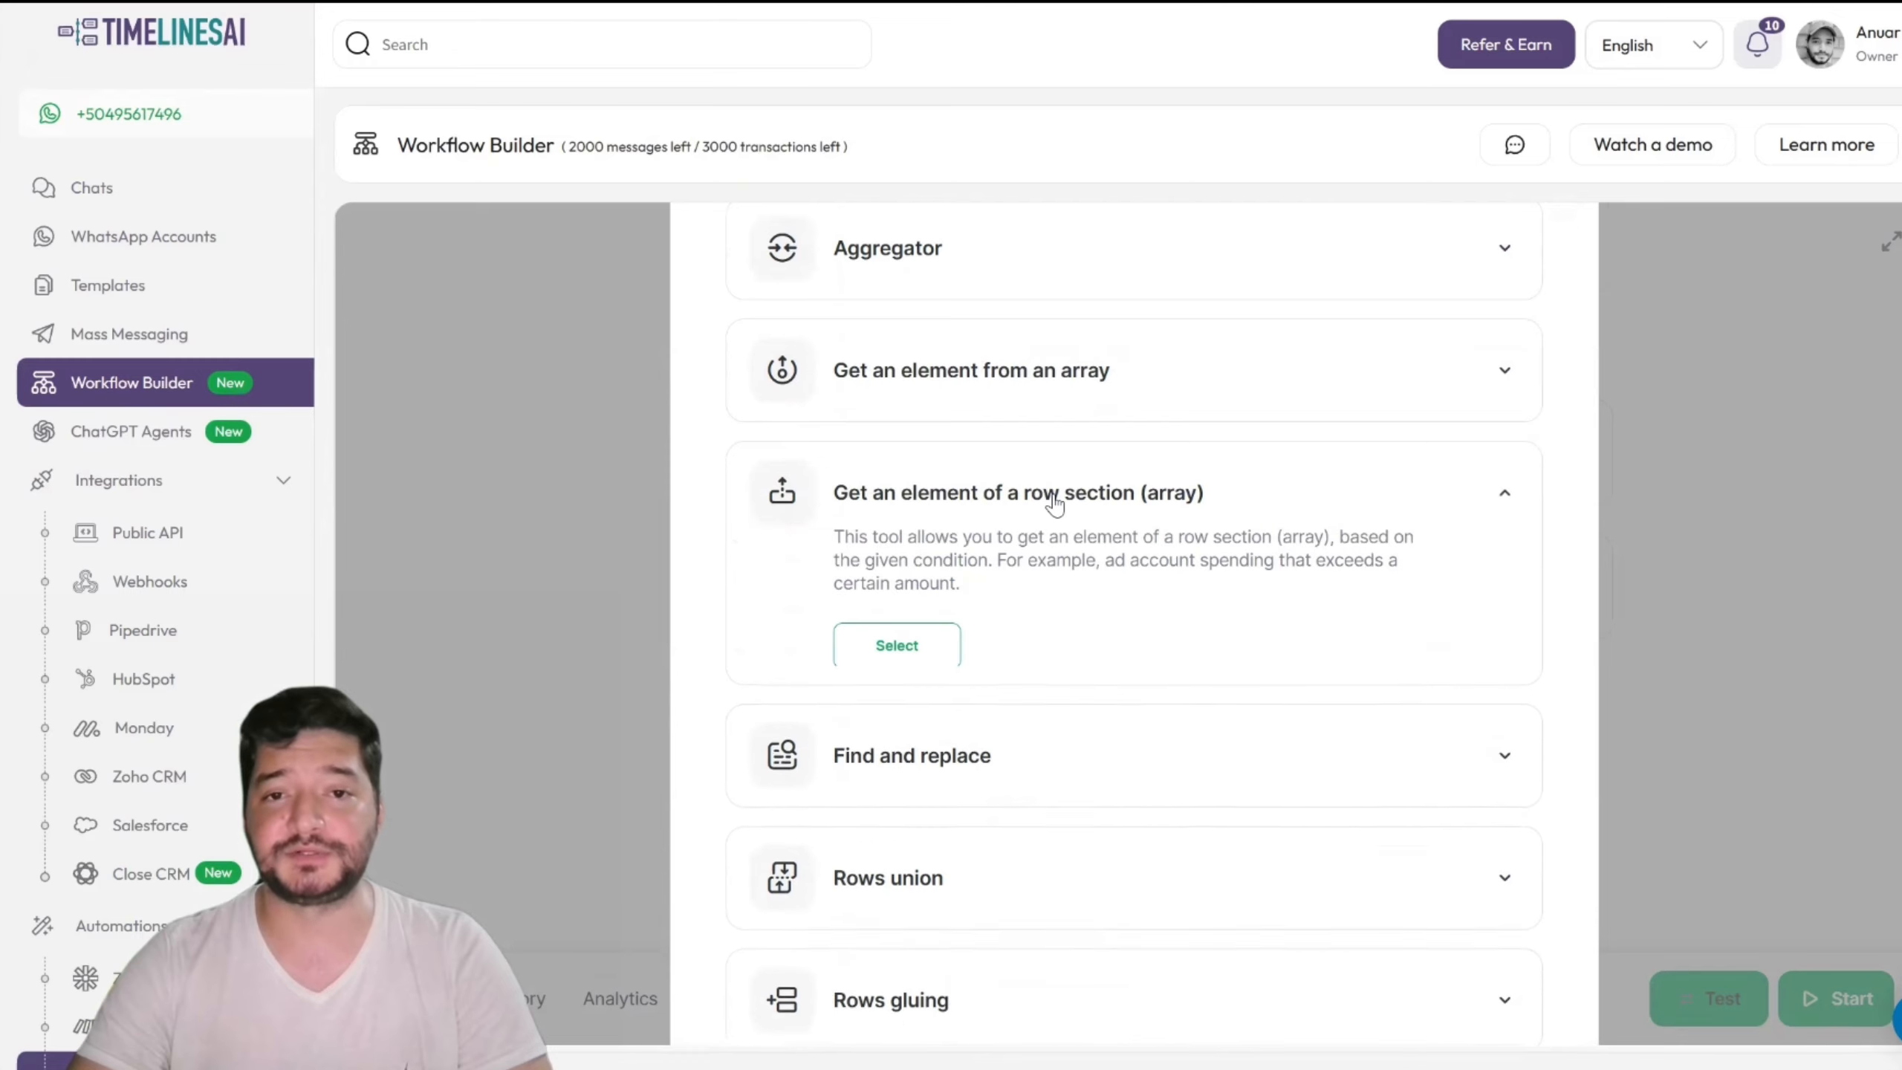
{"action": "left_click", "coordinate": [918, 642]}
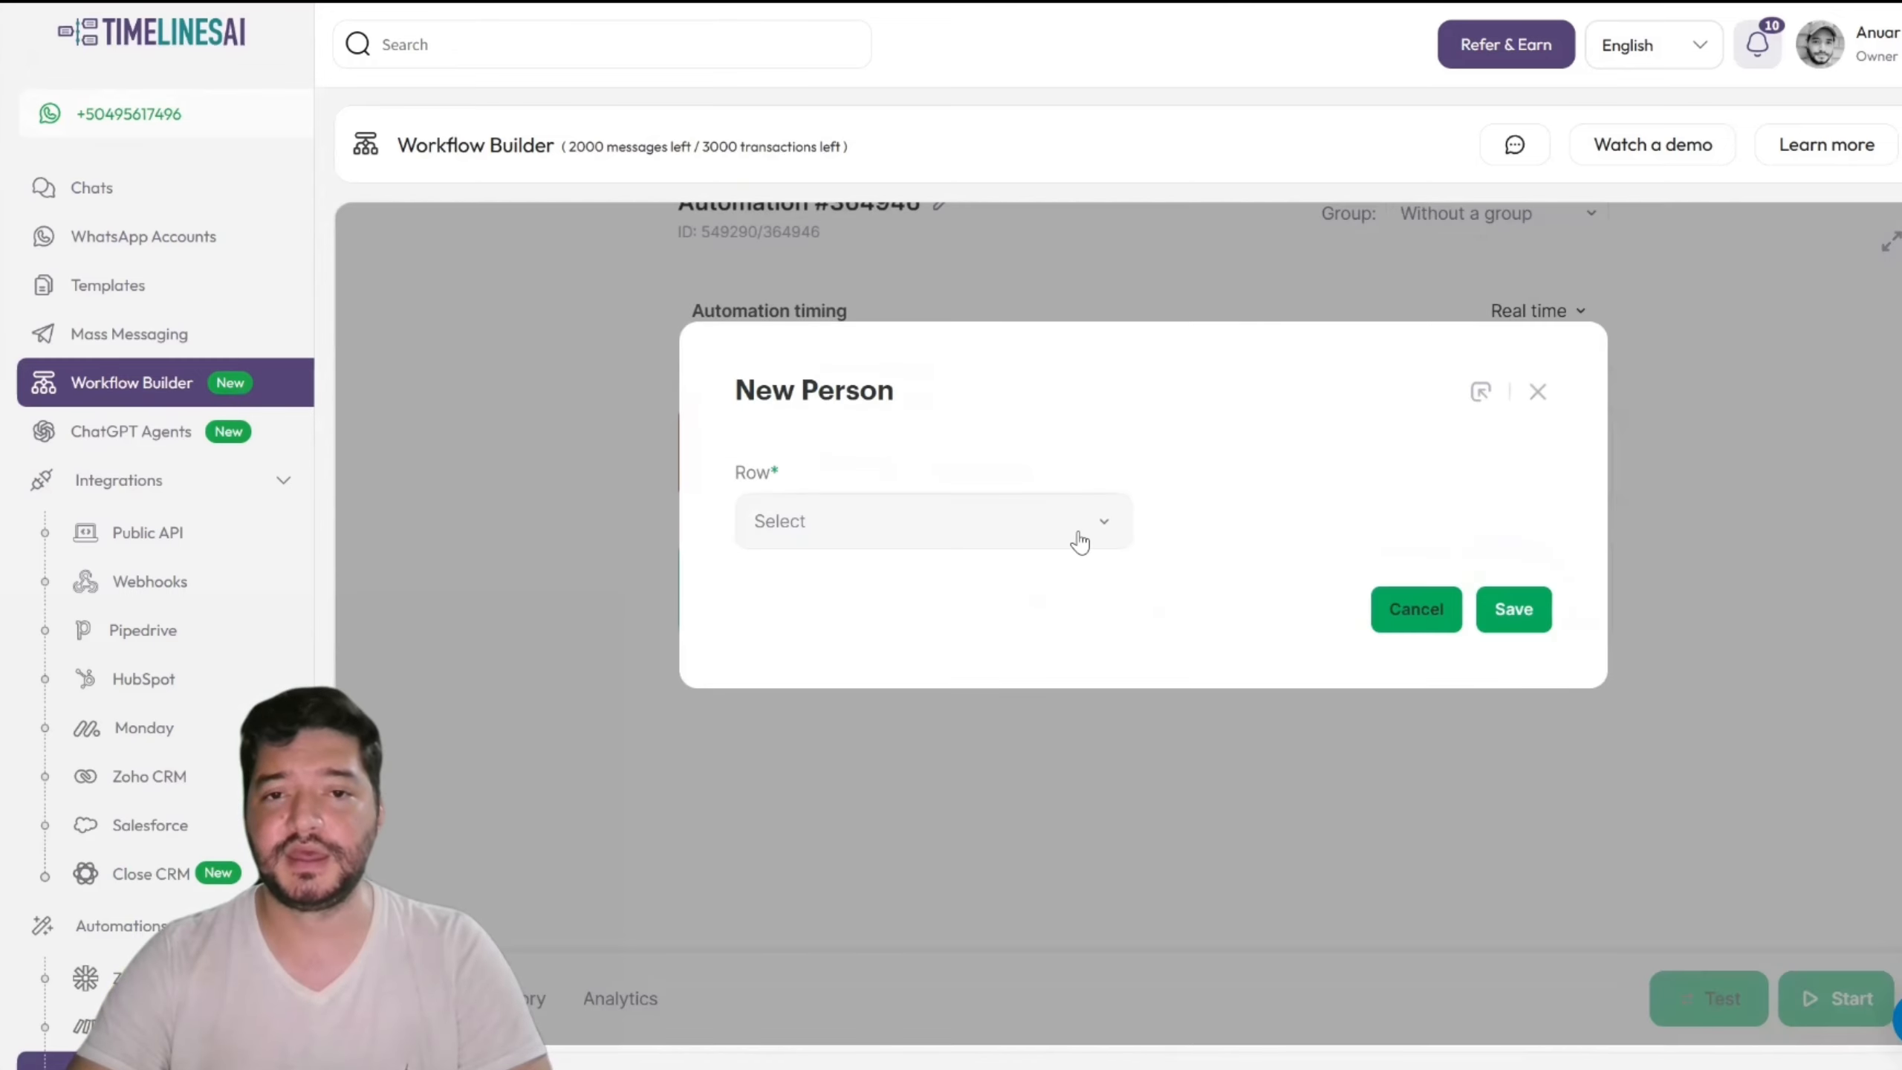
{"action": "left_click", "coordinate": [1079, 541]}
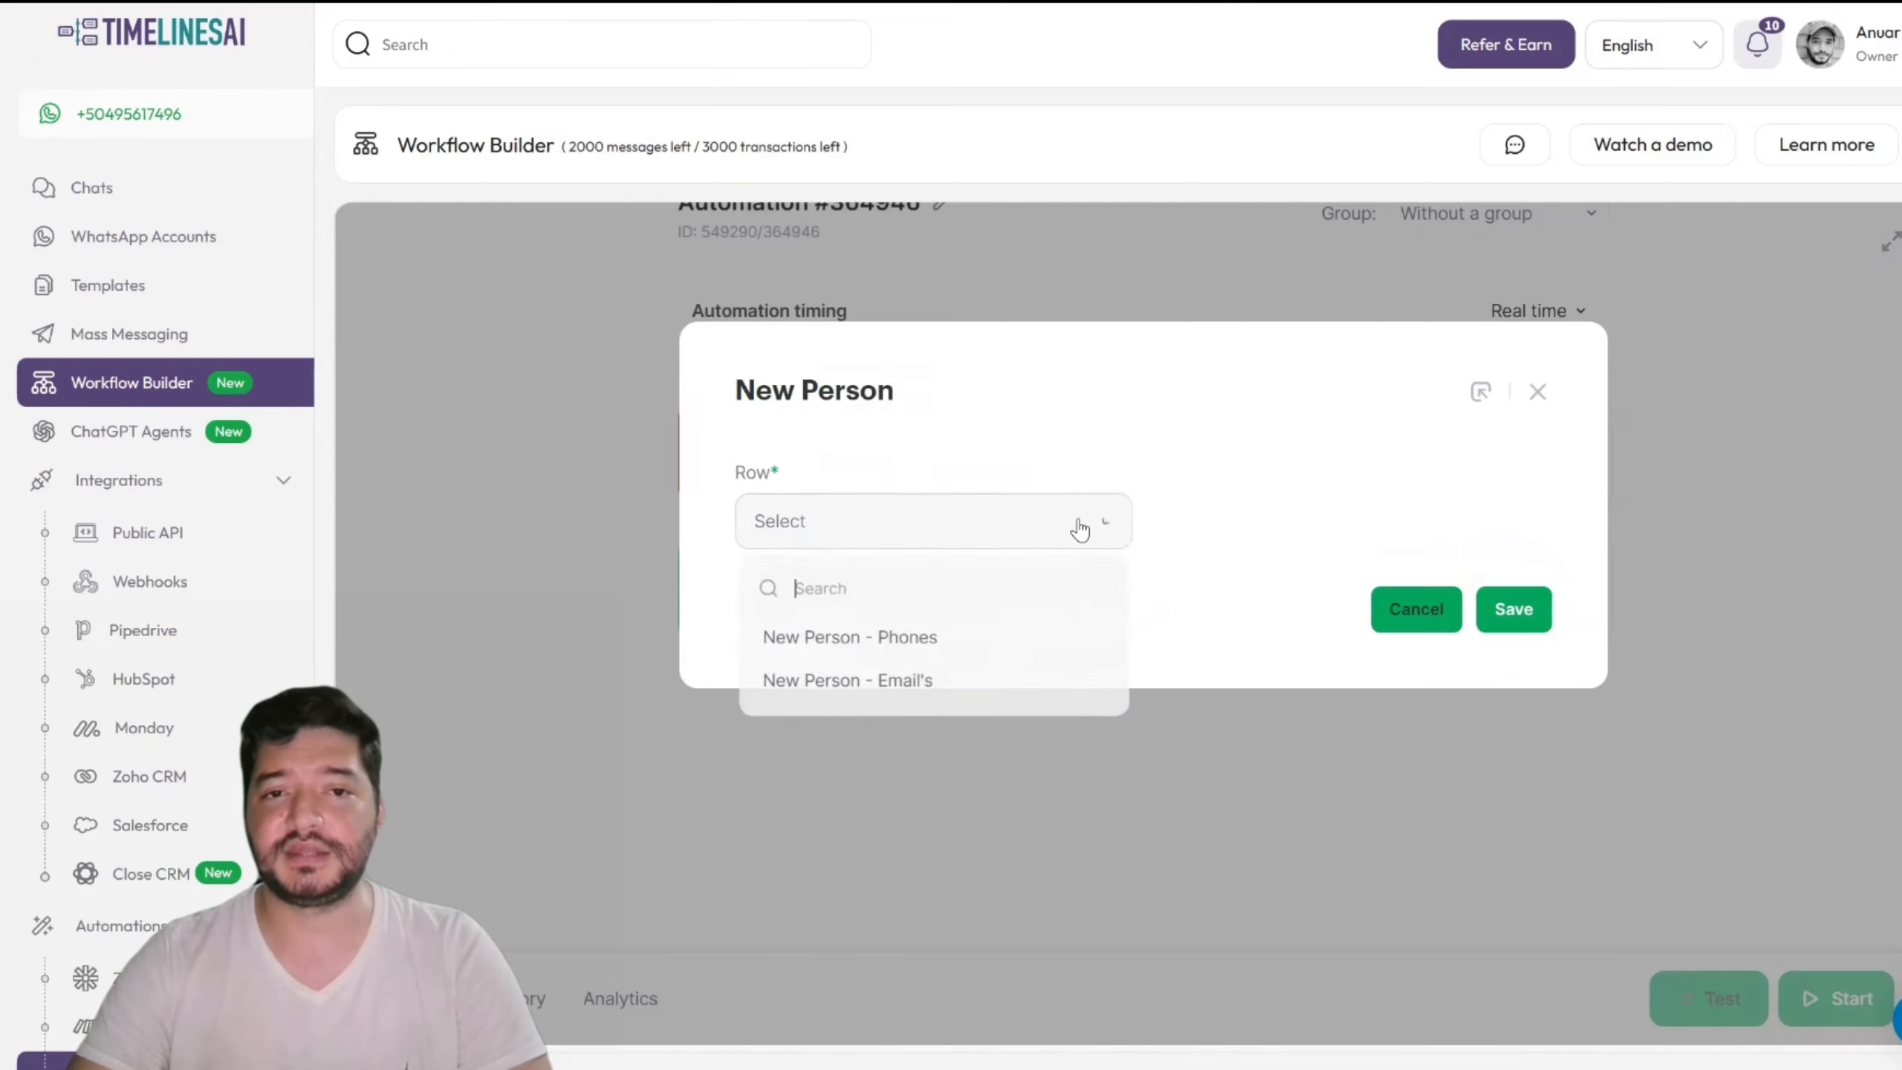
{"action": "left_click", "coordinate": [919, 649]}
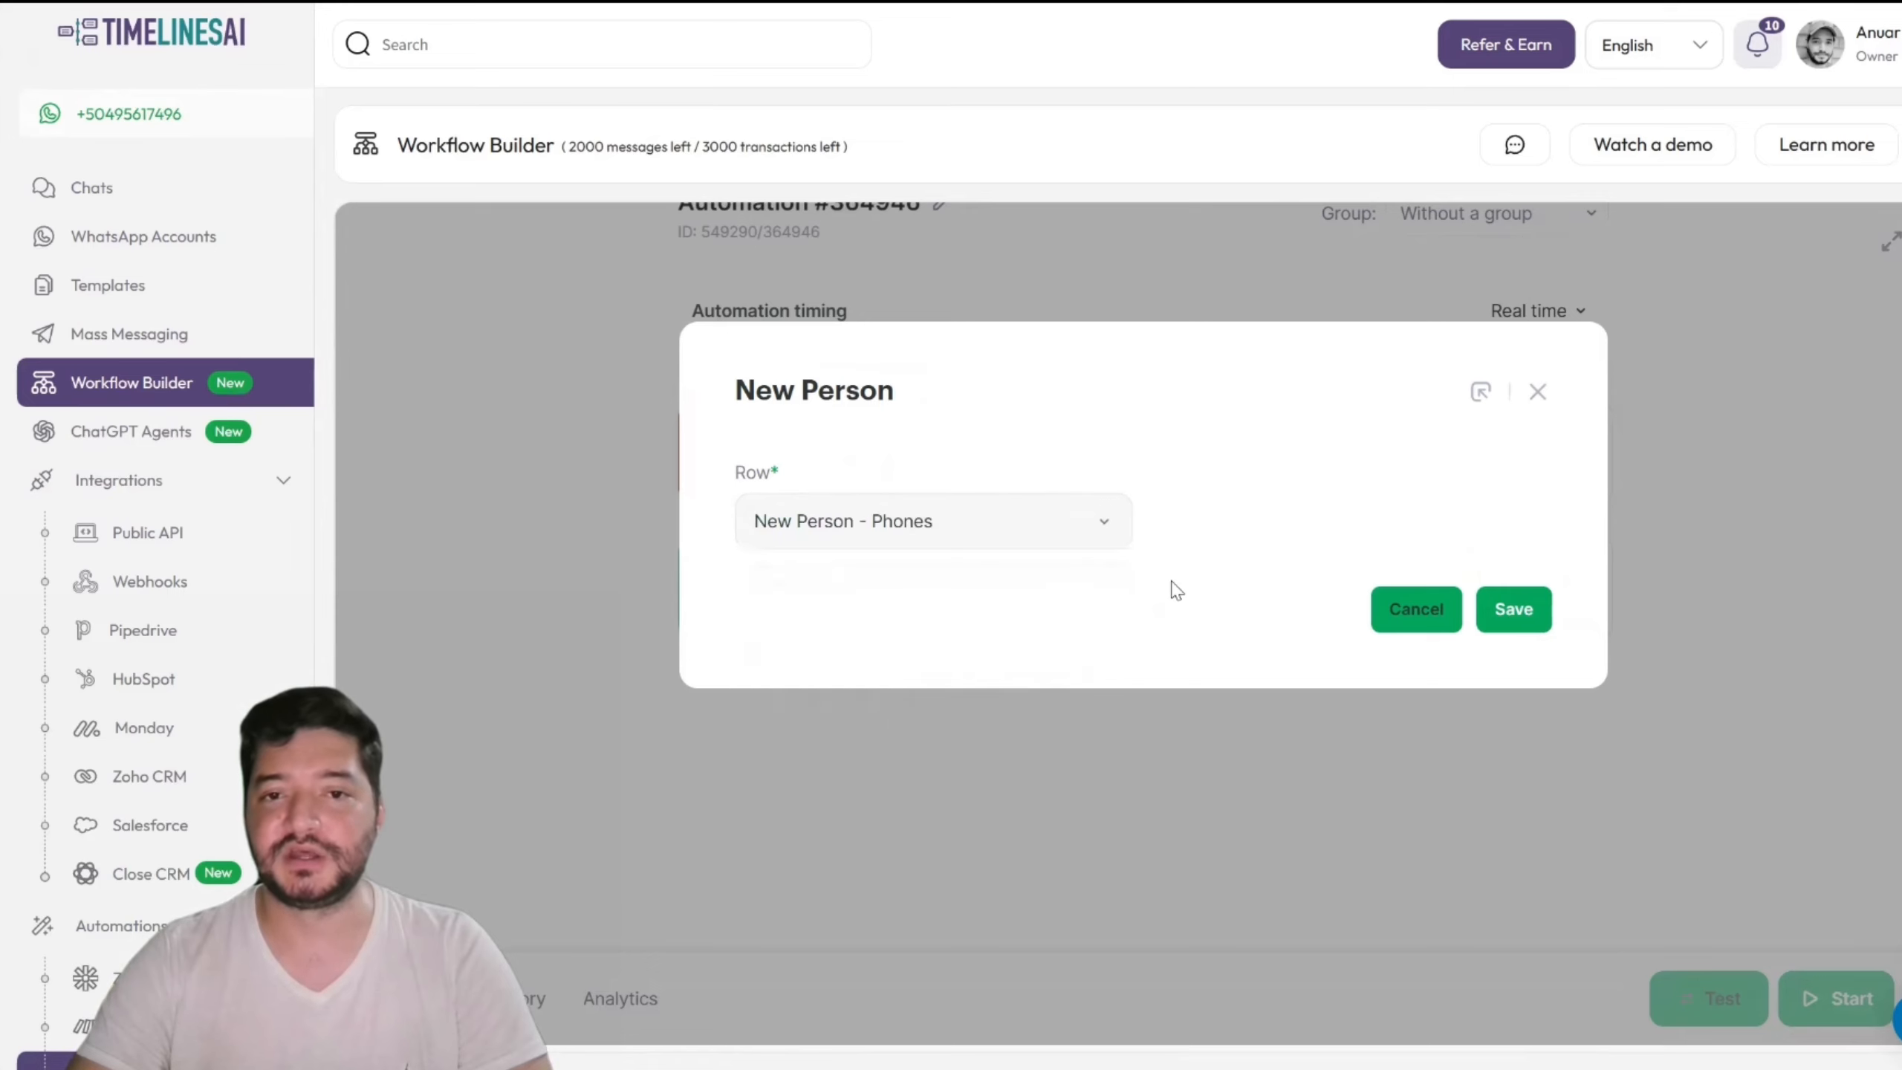
{"action": "left_click", "coordinate": [1509, 616]}
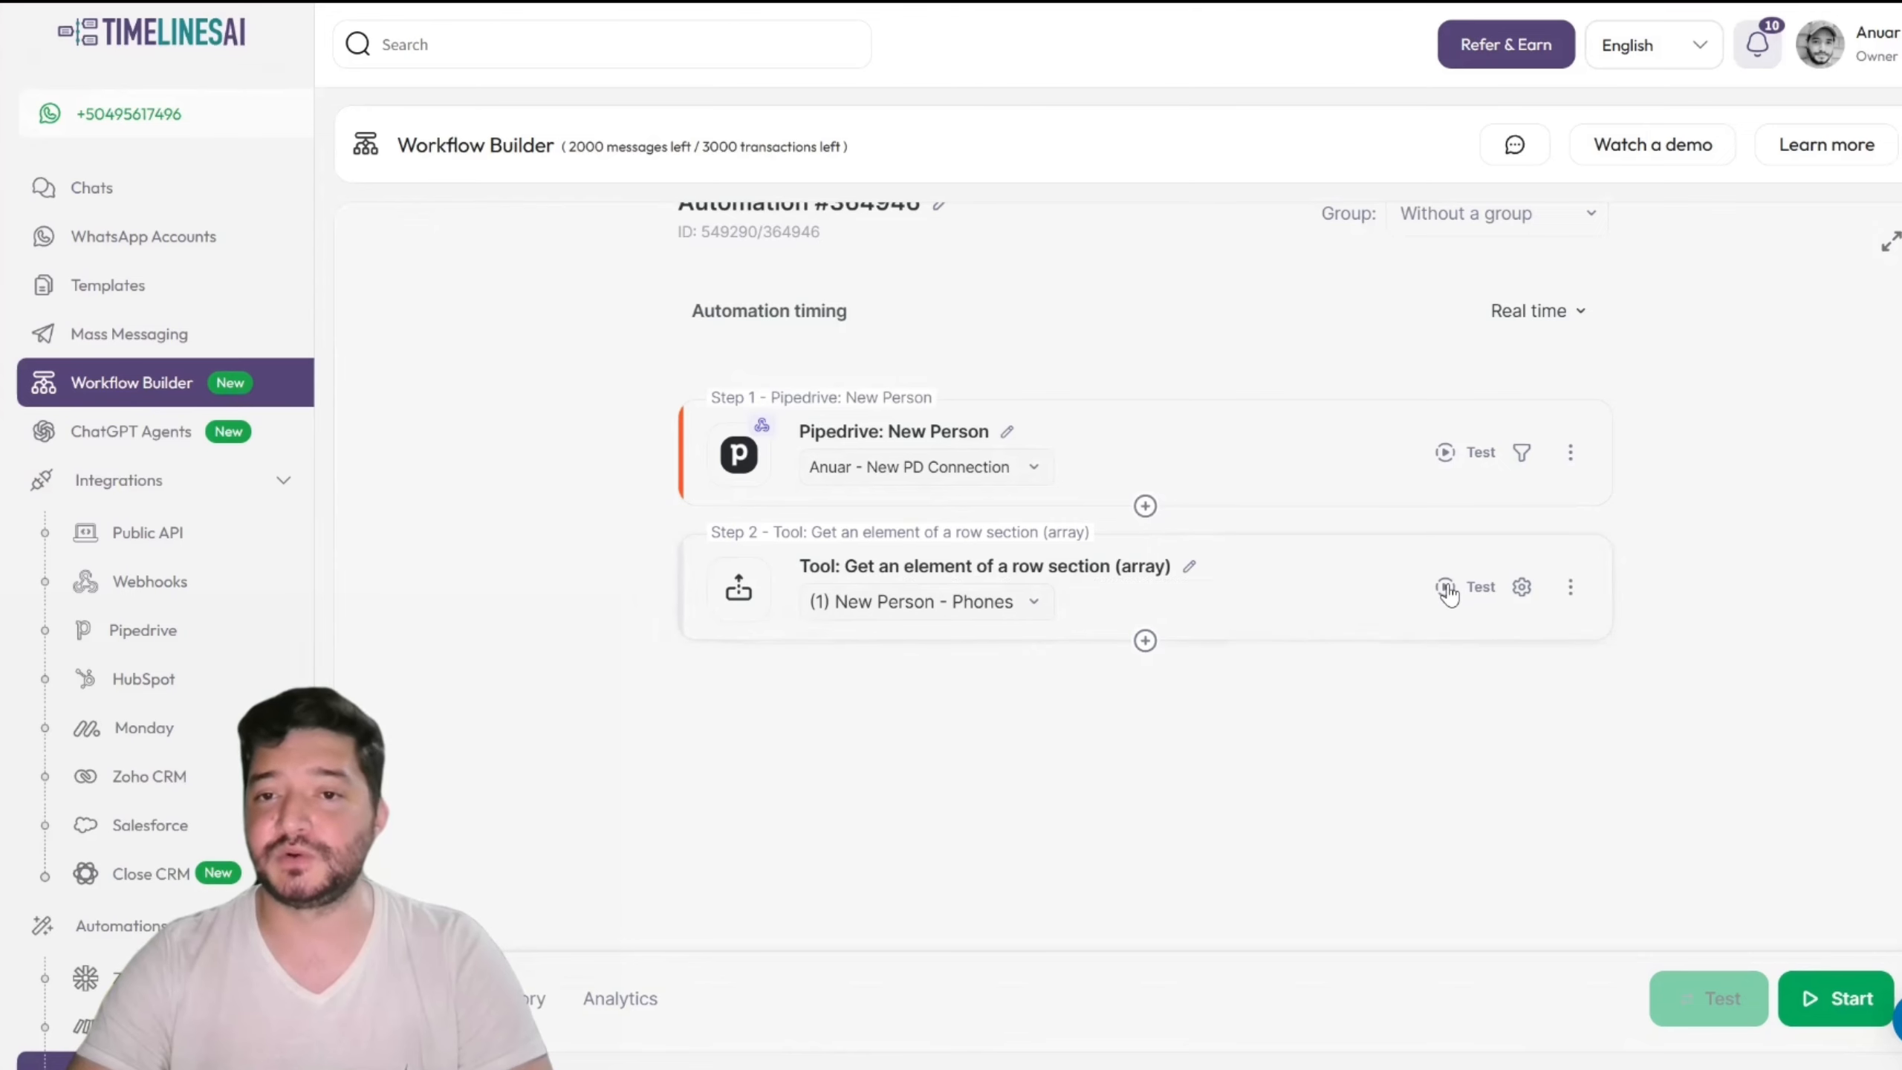
Step: Test step 2 and continue with the fetched sample phone data
{"action": "left_click", "coordinate": [1445, 589]}
{"action": "left_click", "coordinate": [1352, 619]}
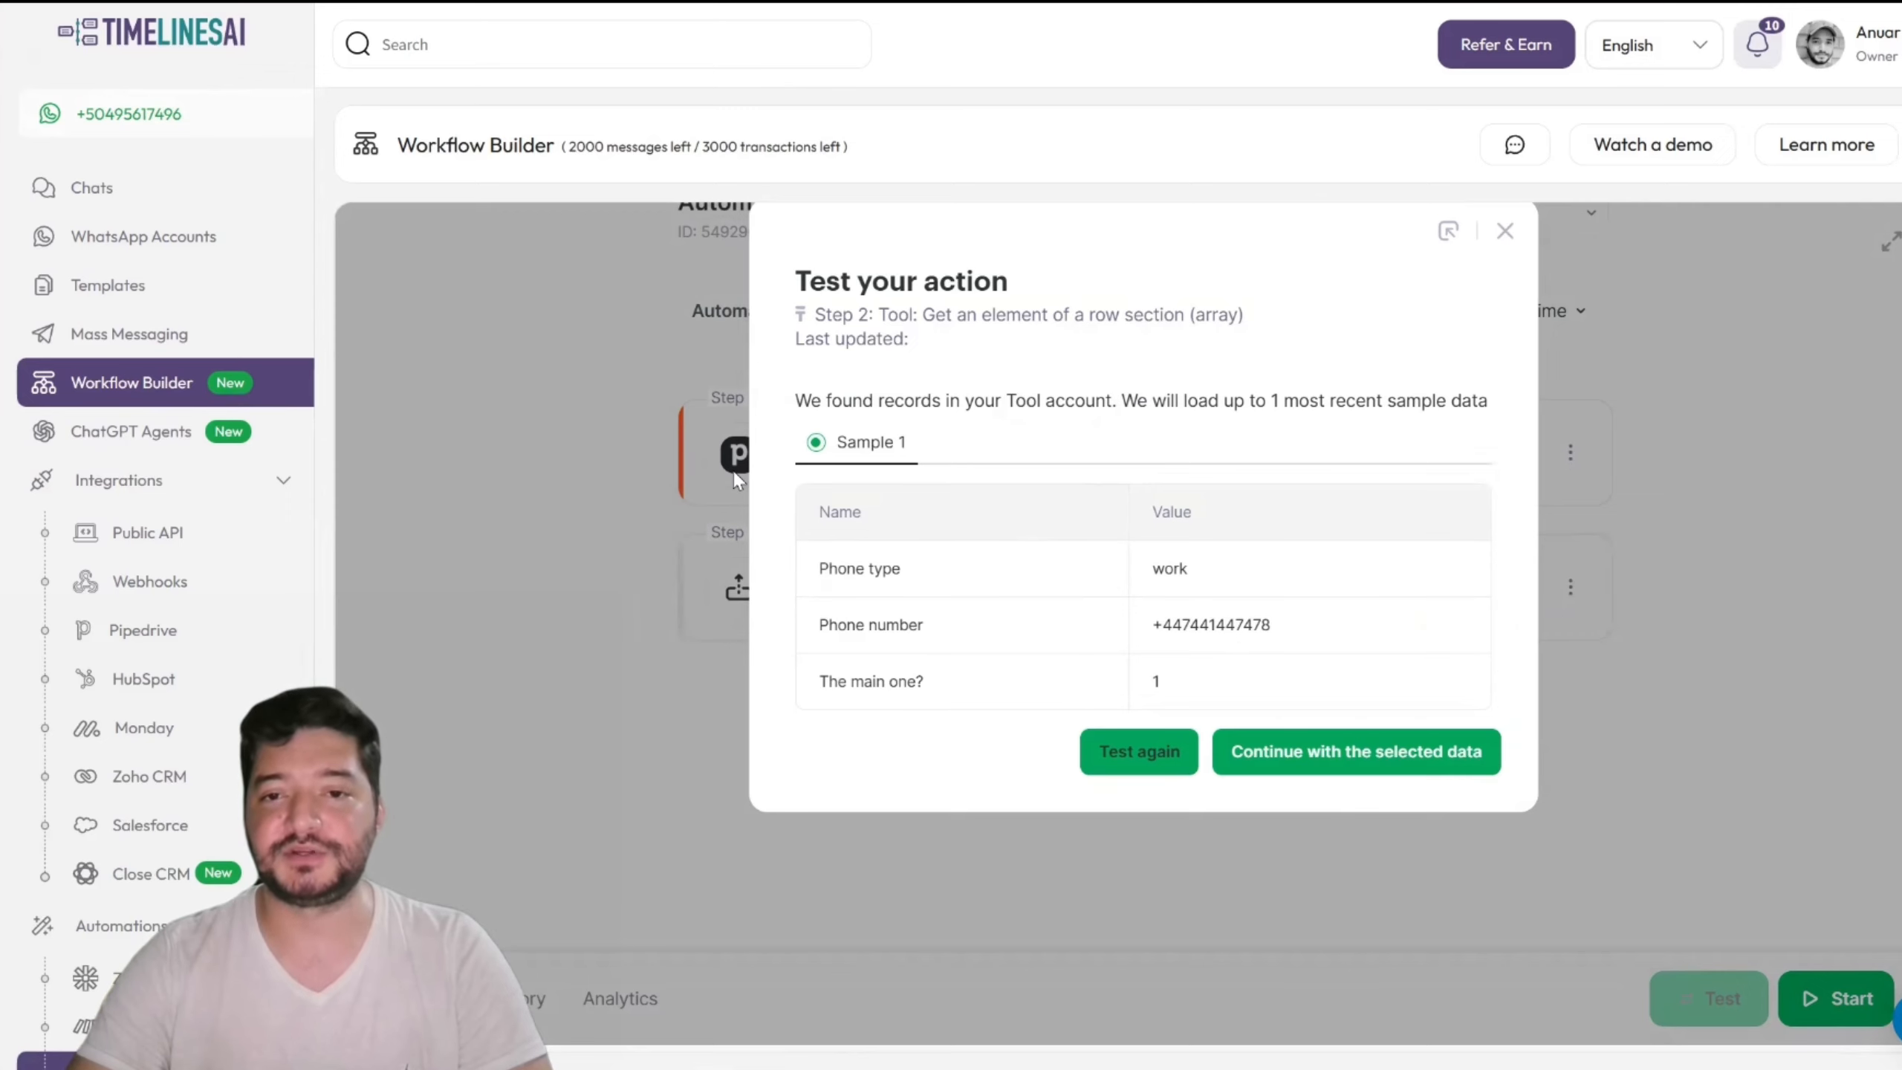
{"action": "left_click", "coordinate": [1377, 759]}
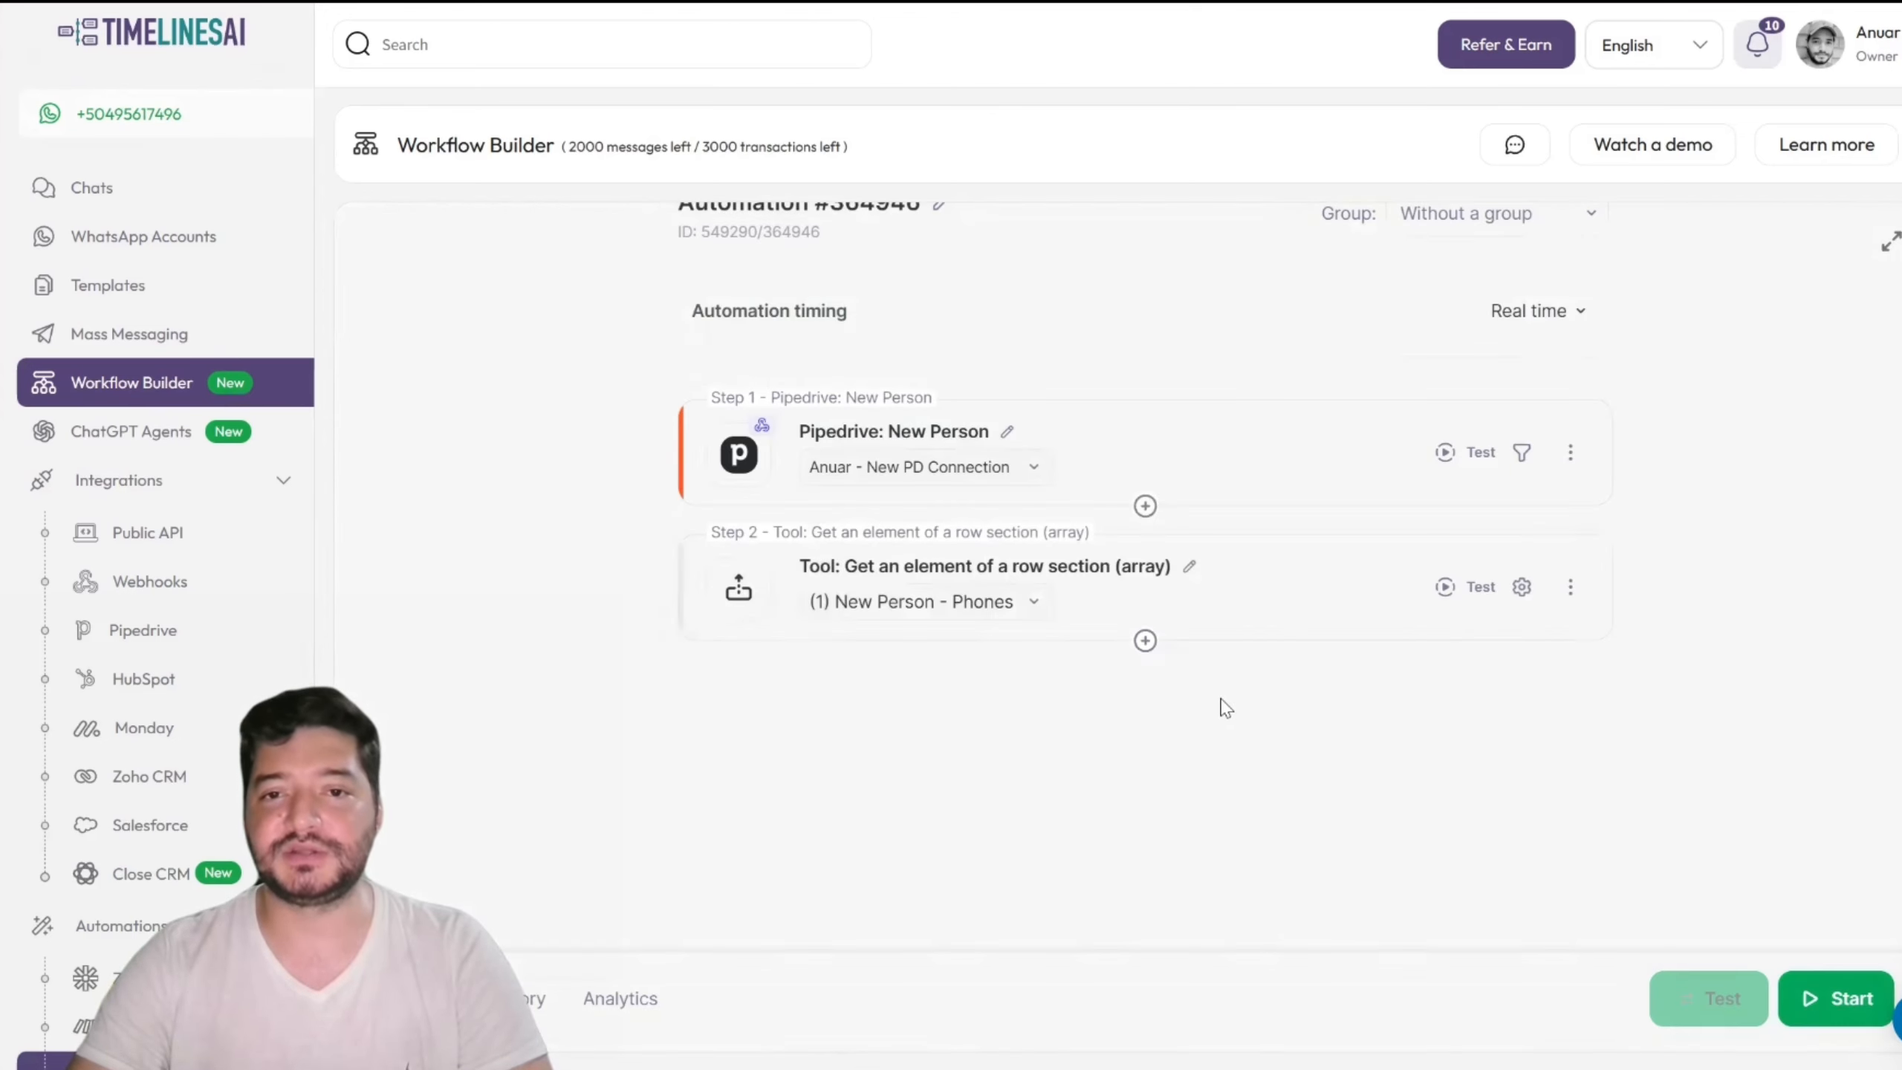
Step: Add a TimelinesAI 'Send message to phone number' action step after step 2
{"action": "left_click", "coordinate": [1145, 640]}
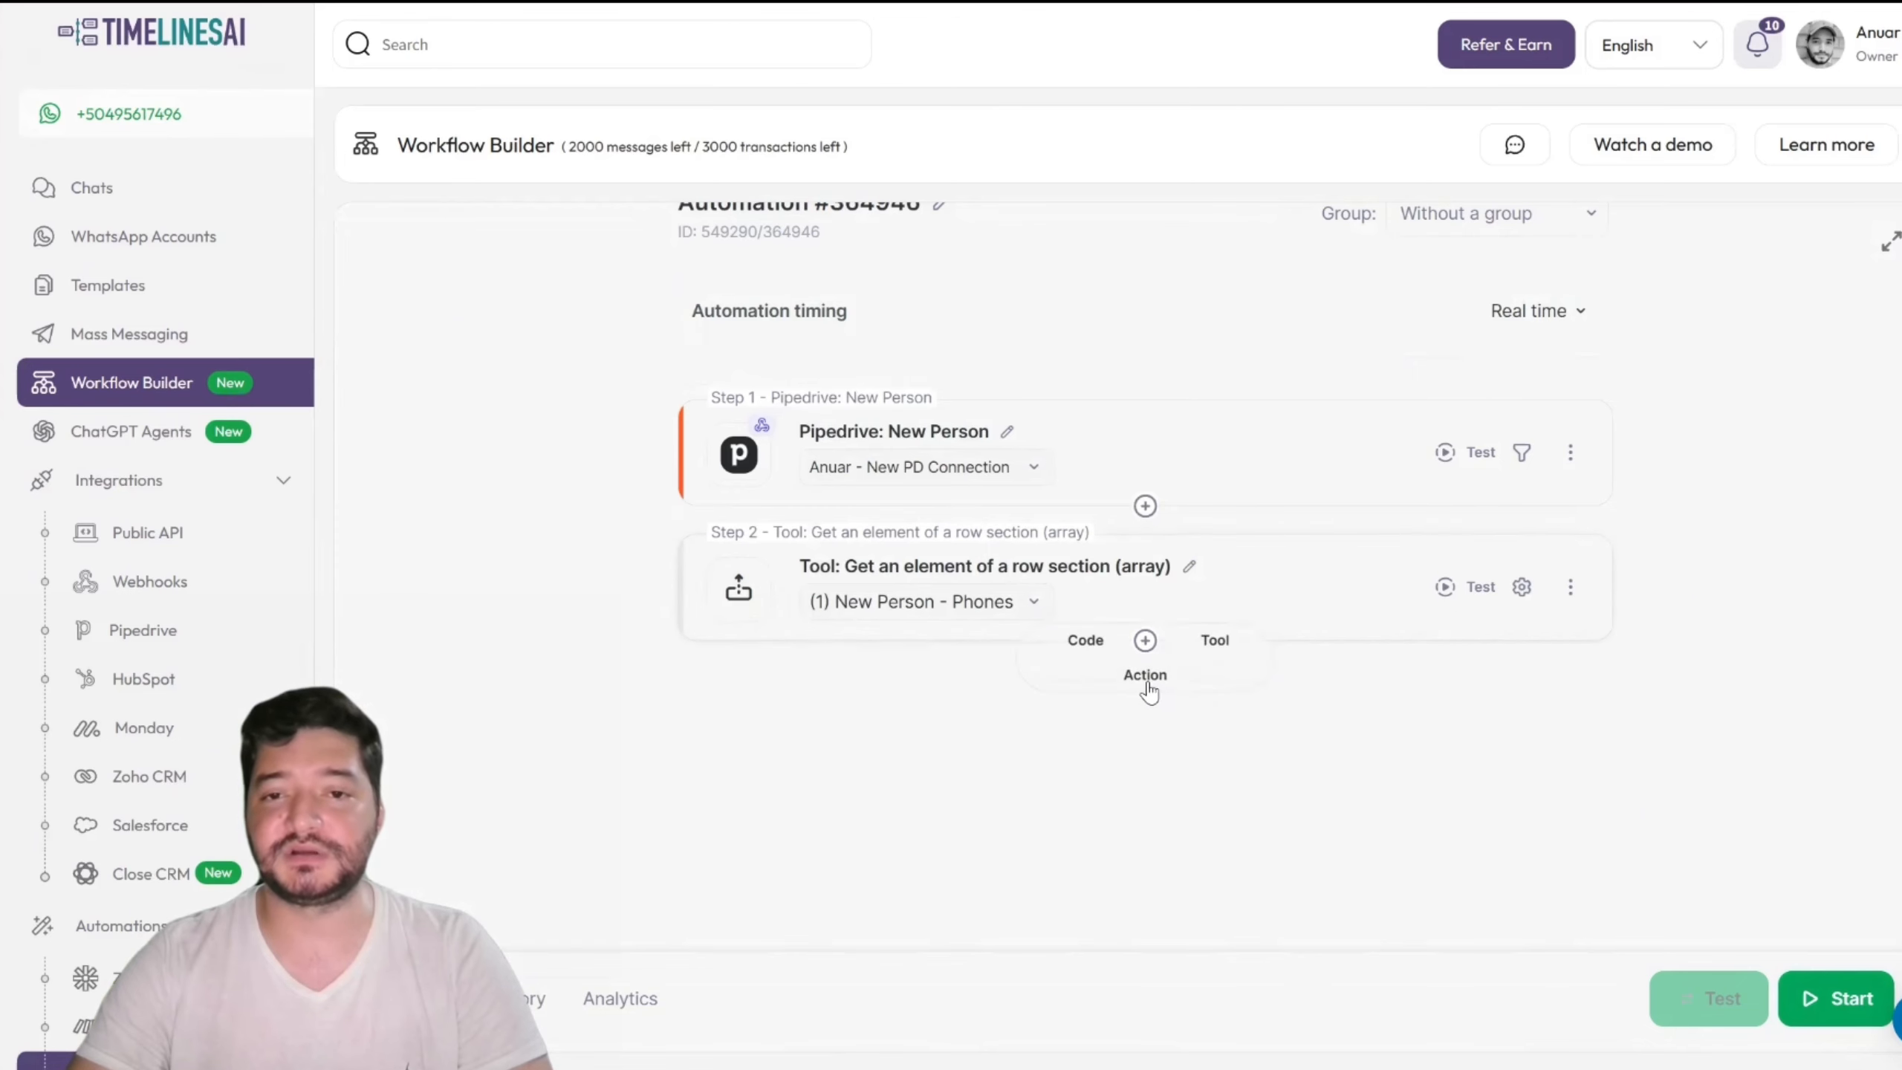
{"action": "left_click", "coordinate": [1146, 678]}
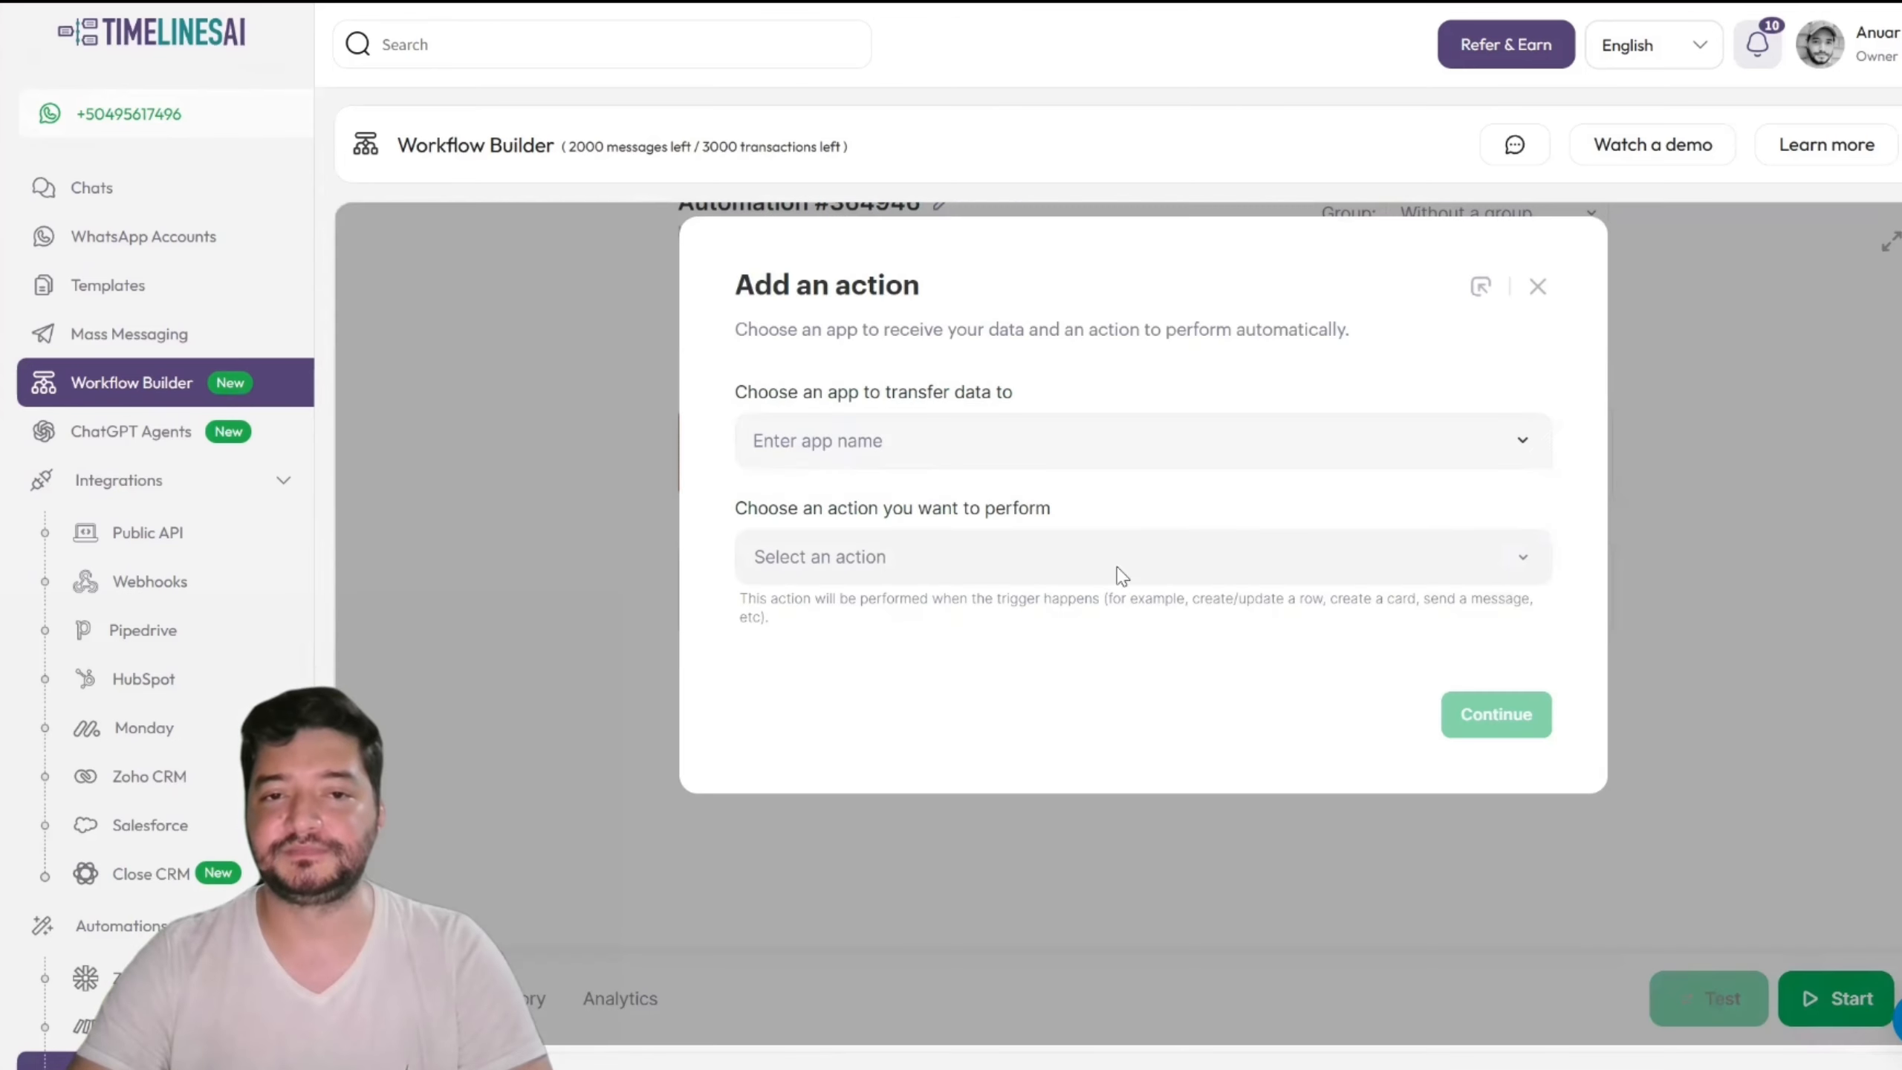
{"action": "left_click", "coordinate": [997, 450]}
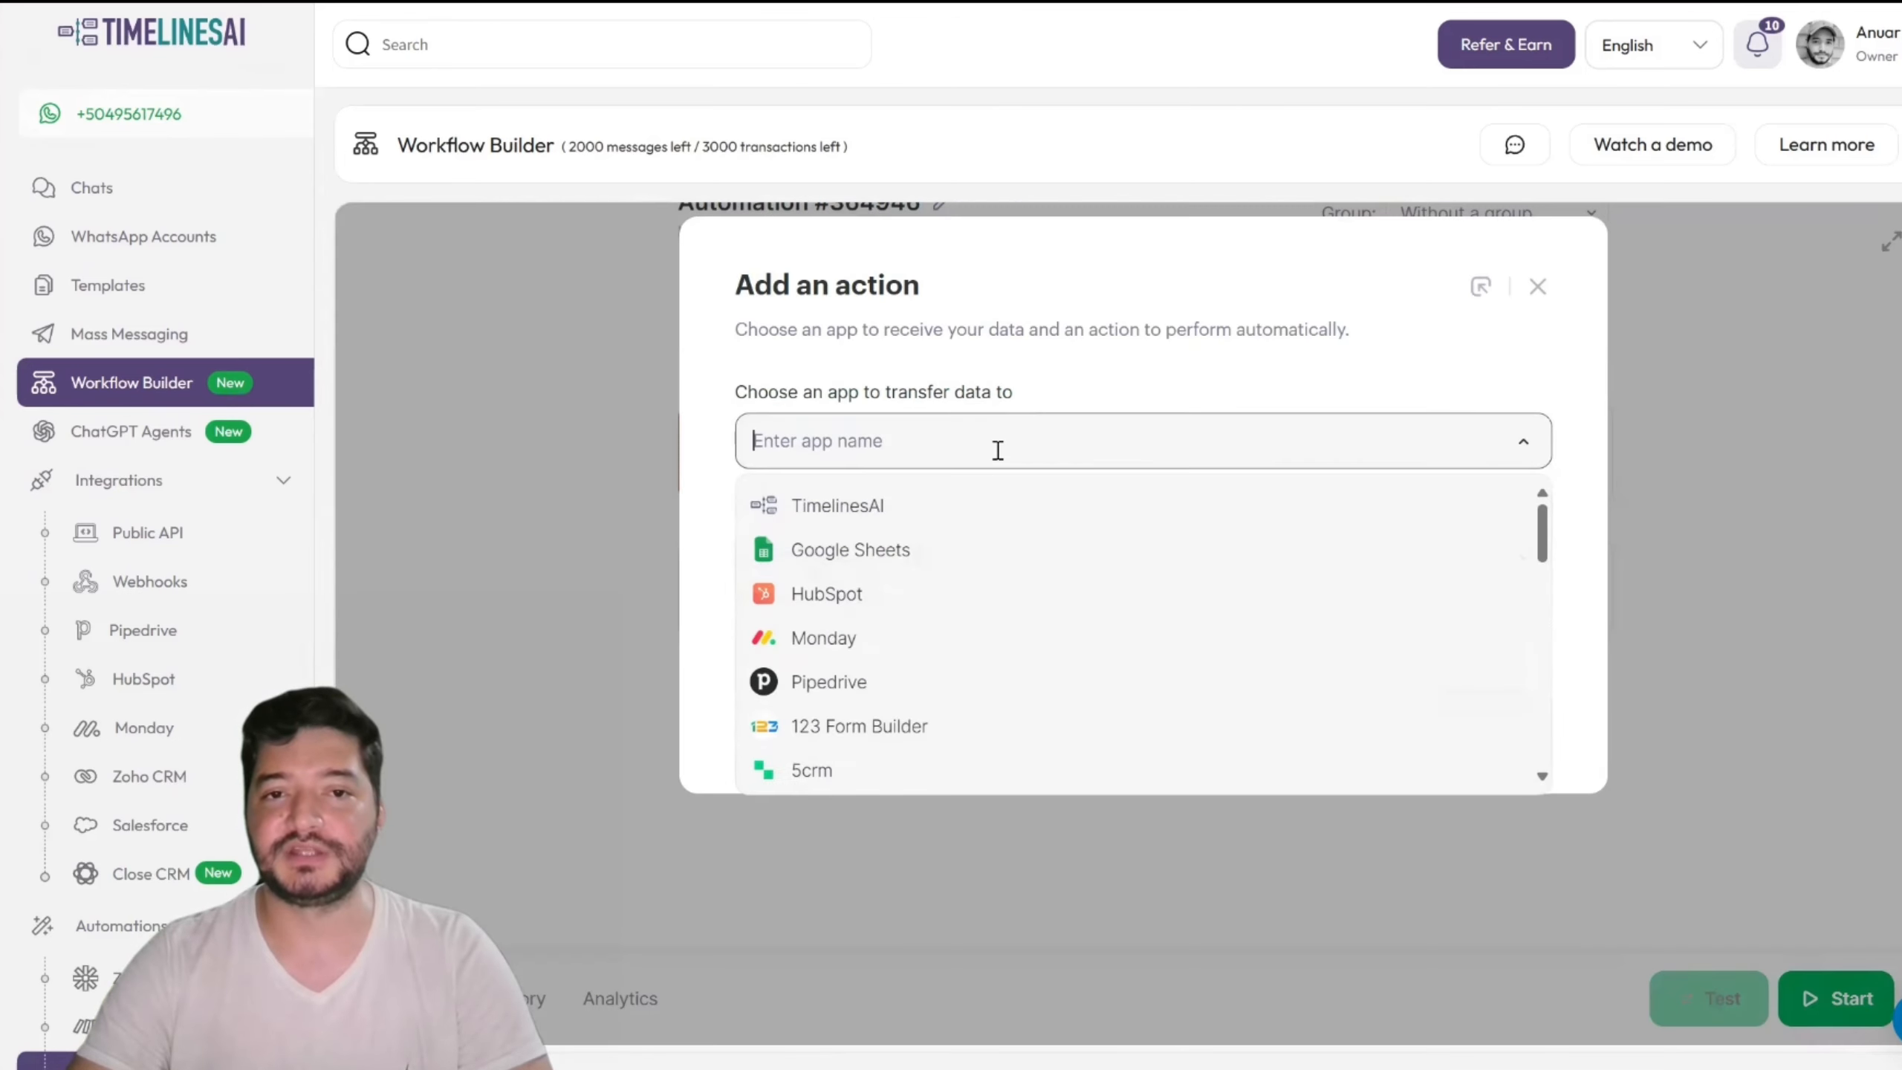
{"action": "left_click", "coordinate": [878, 522]}
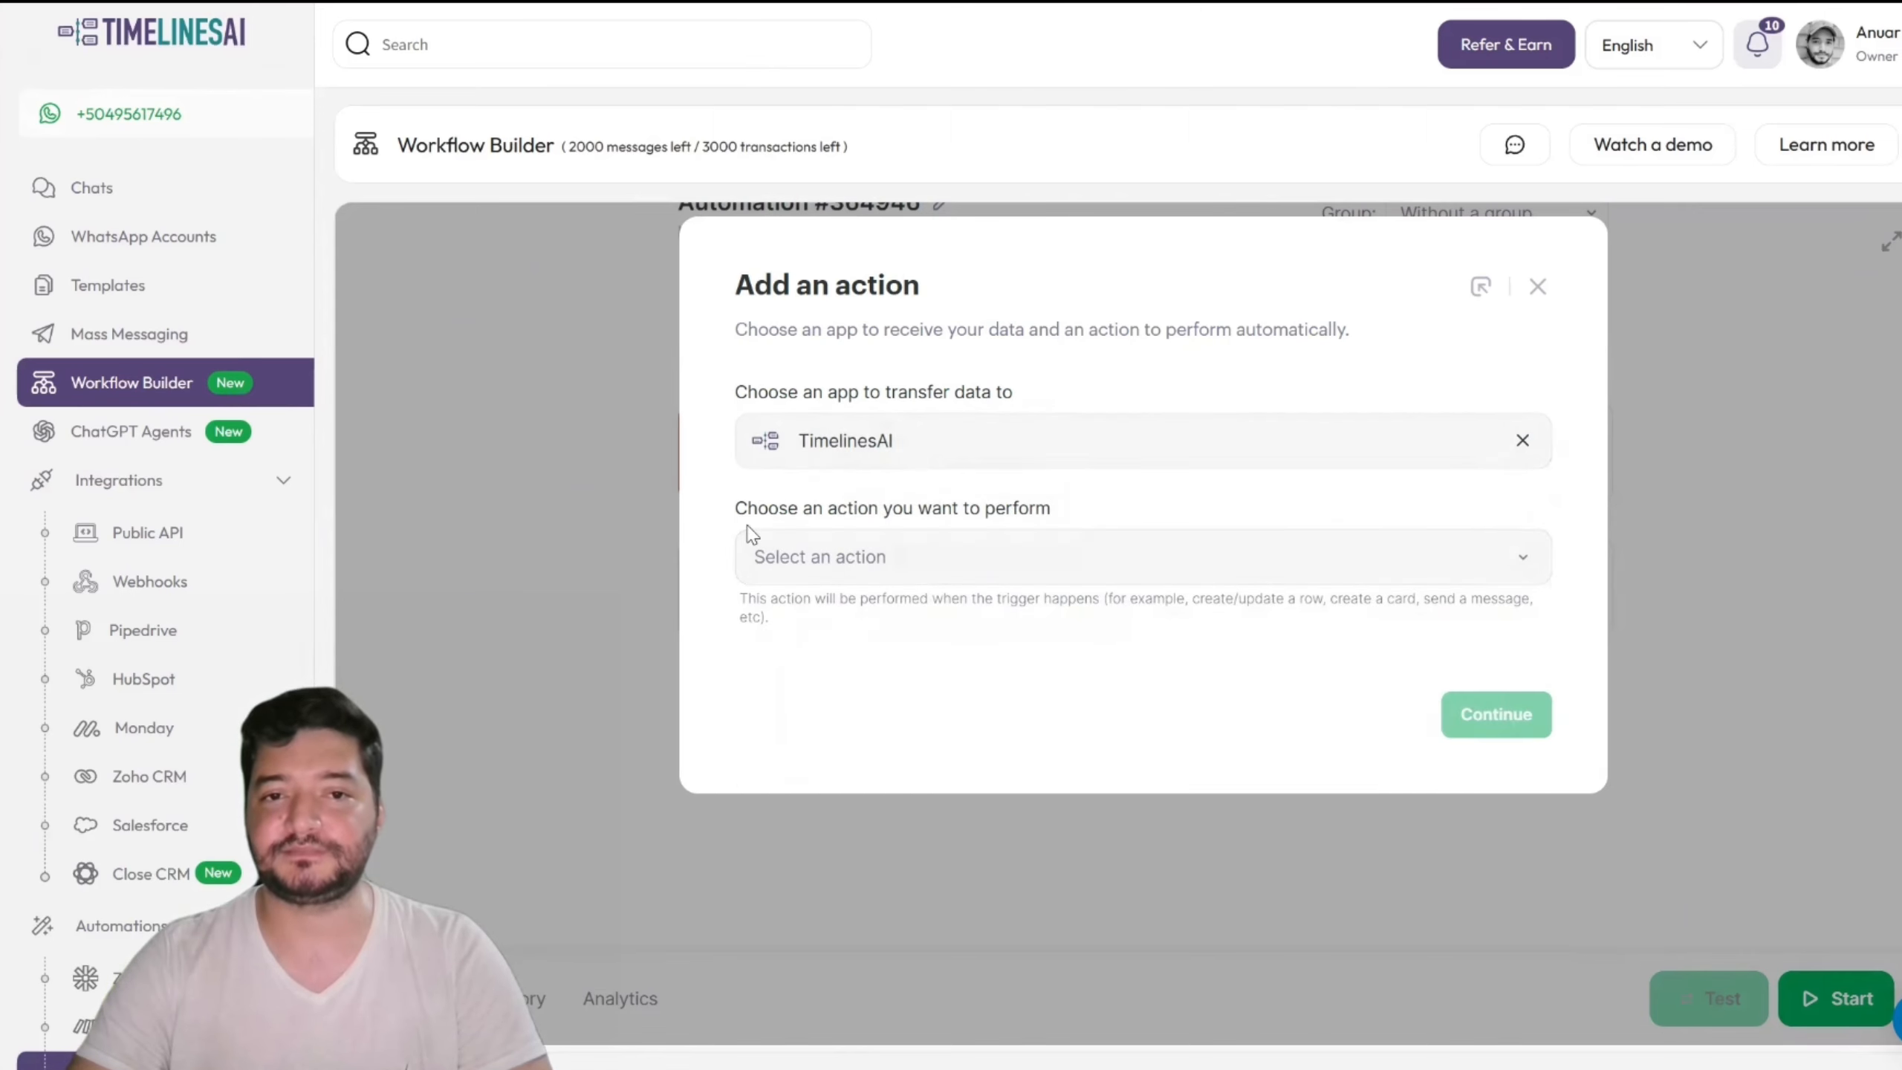
{"action": "left_click", "coordinate": [1006, 562]}
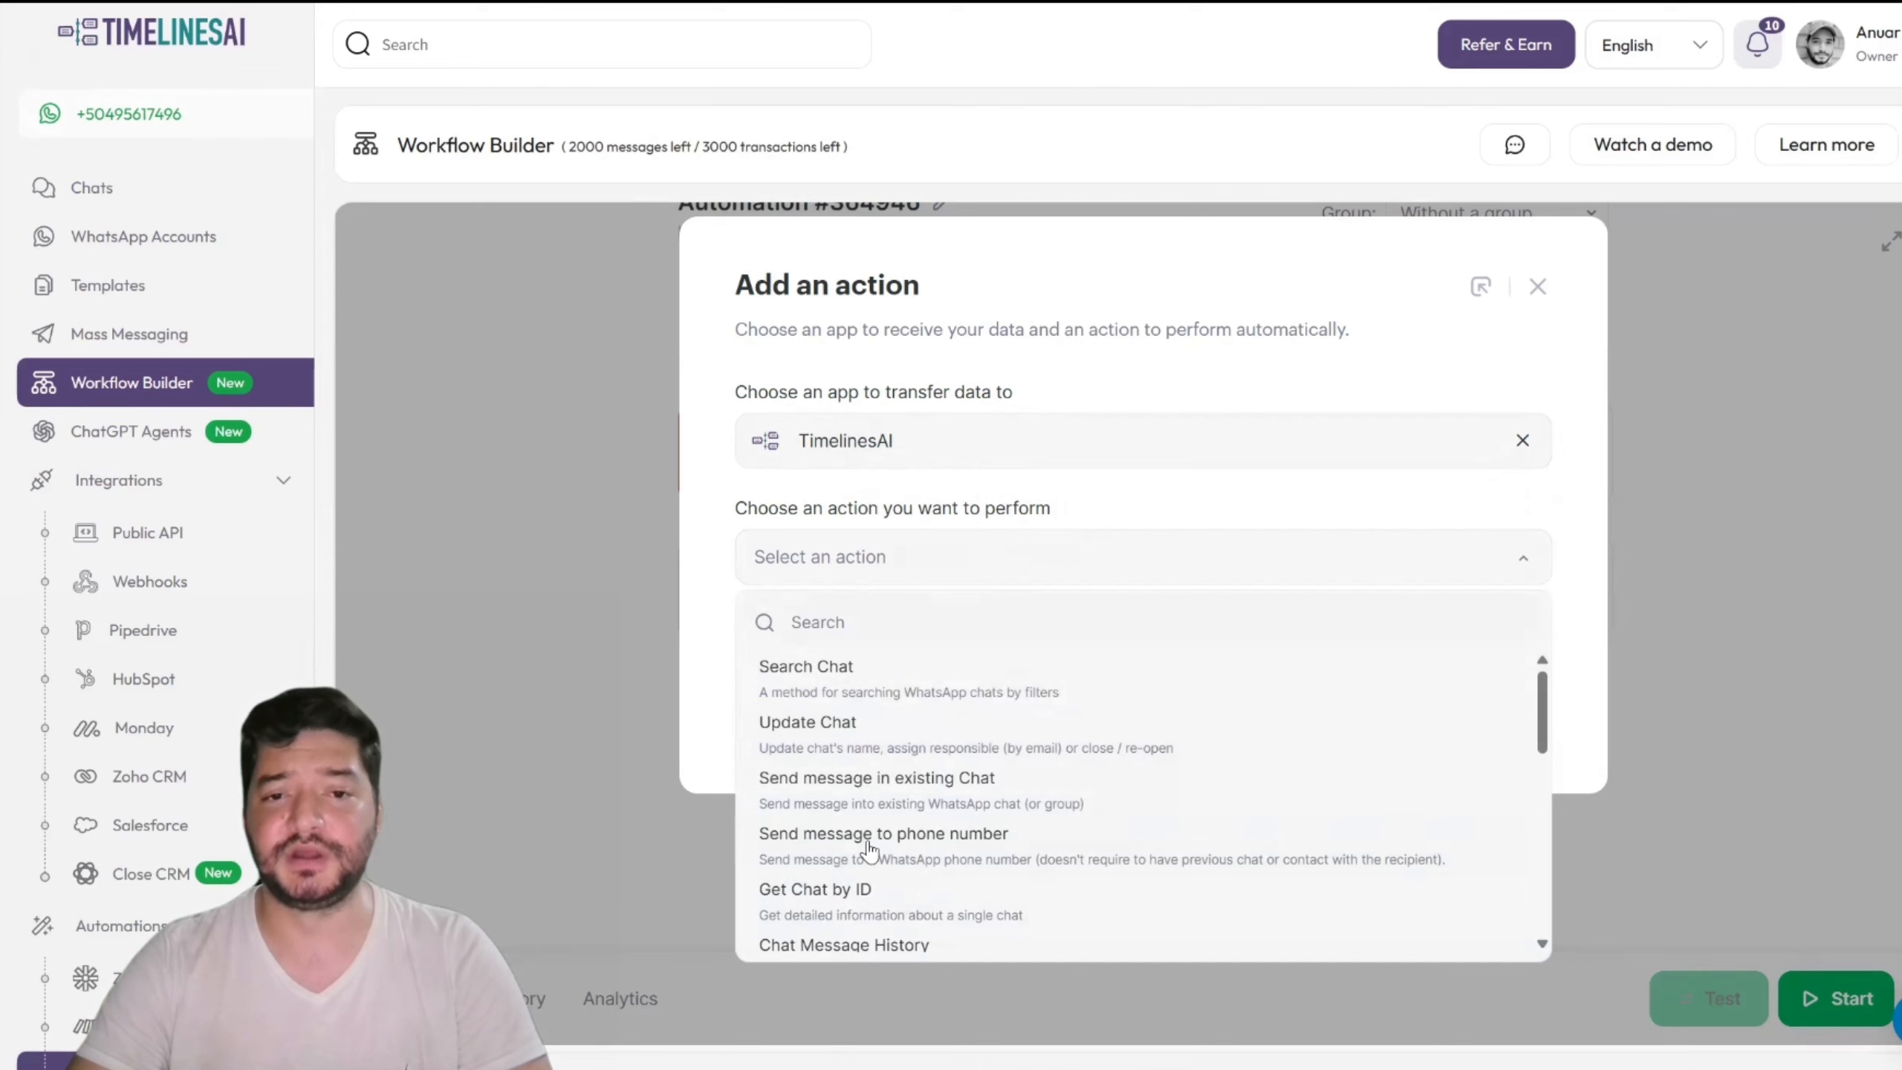
{"action": "left_click", "coordinate": [966, 842]}
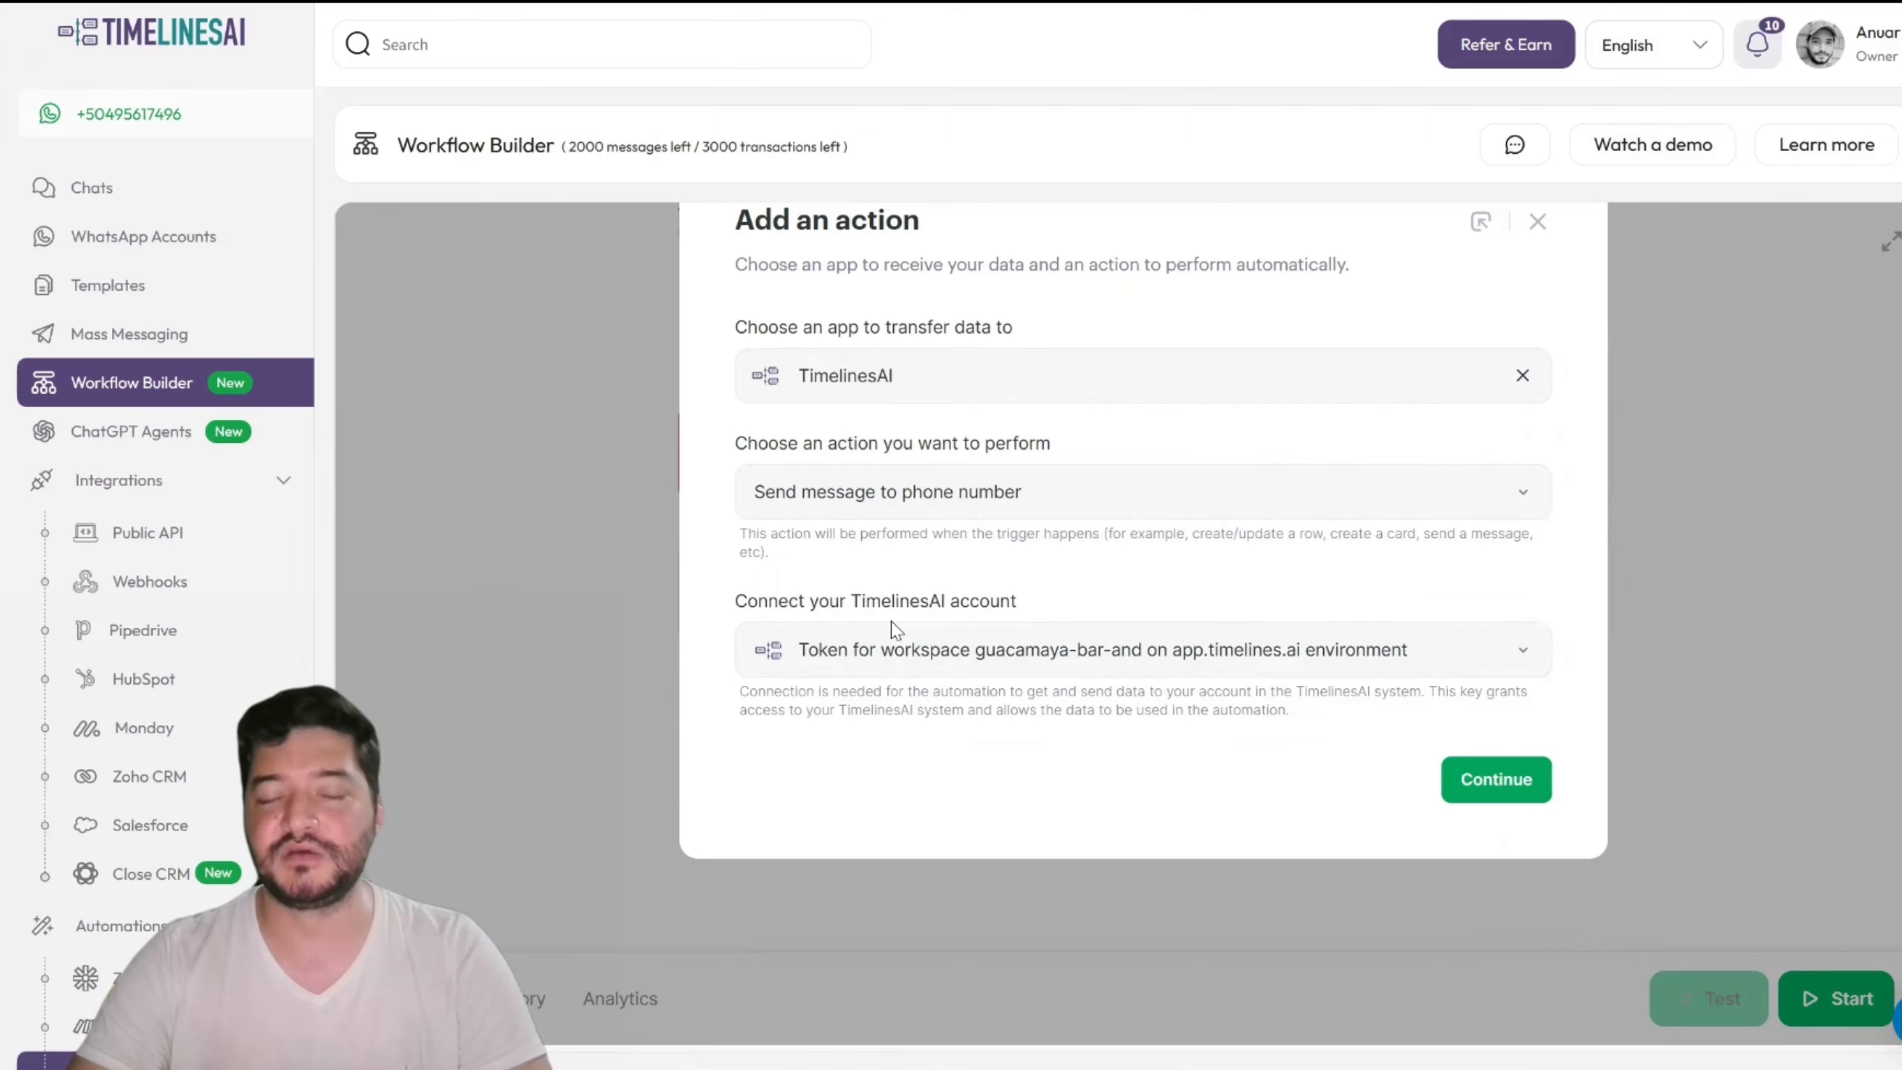
{"action": "left_click", "coordinate": [1459, 781]}
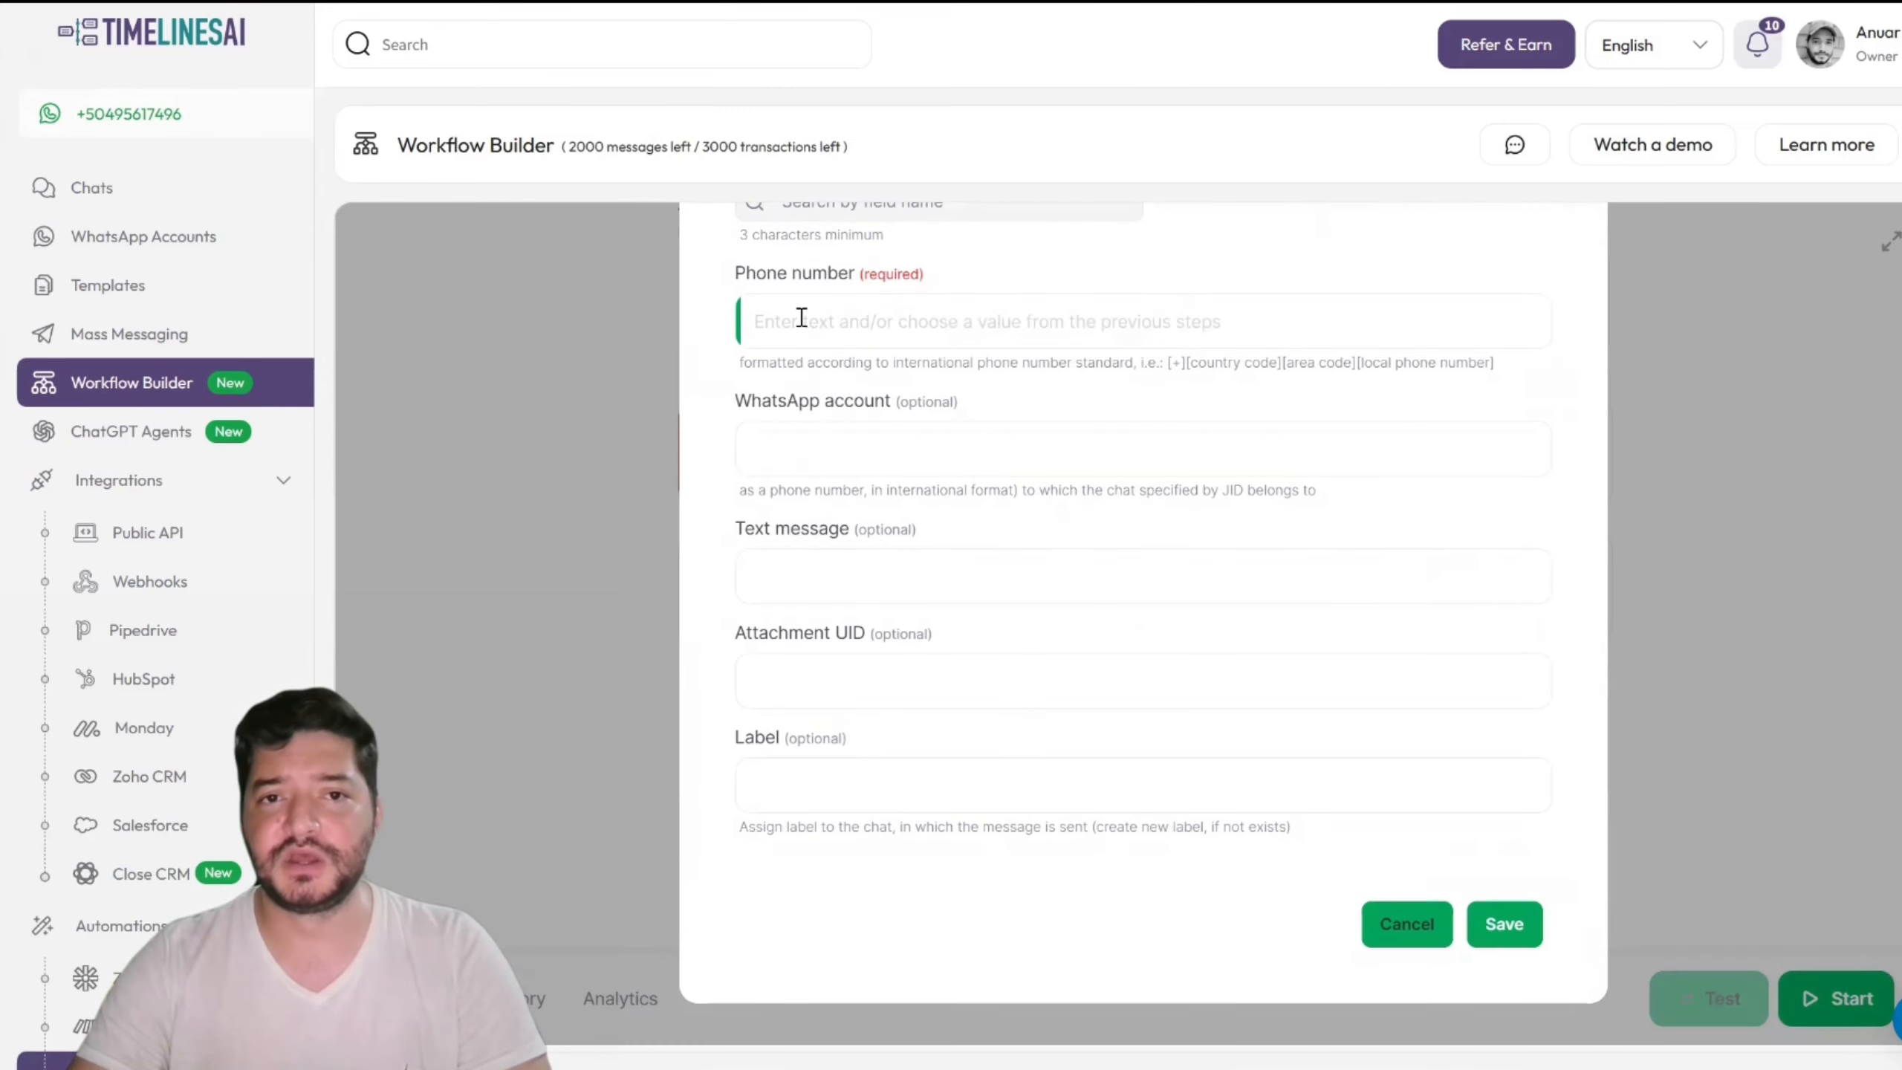
Step: Map step 2's Phone number as recipient and enter the sending WhatsApp account's phone number
{"action": "left_click", "coordinate": [853, 317]}
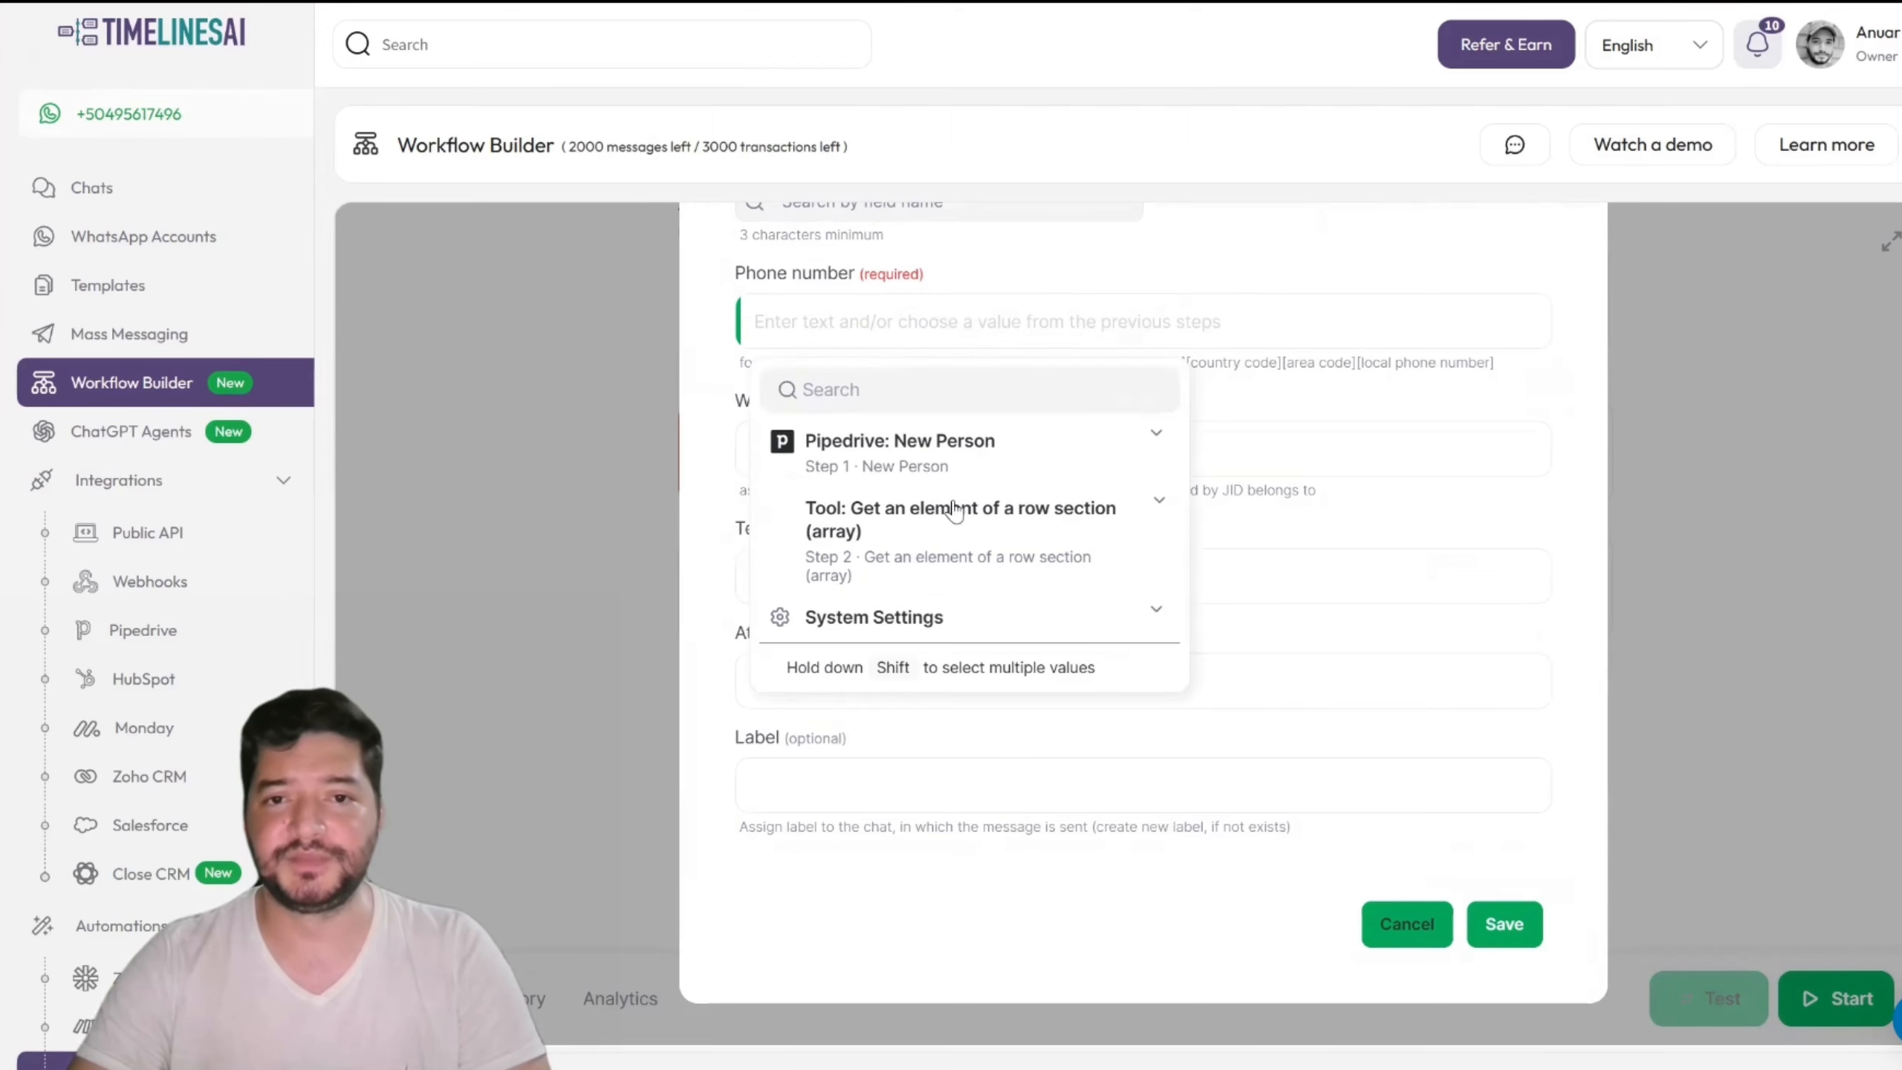
{"action": "left_click", "coordinate": [953, 537]}
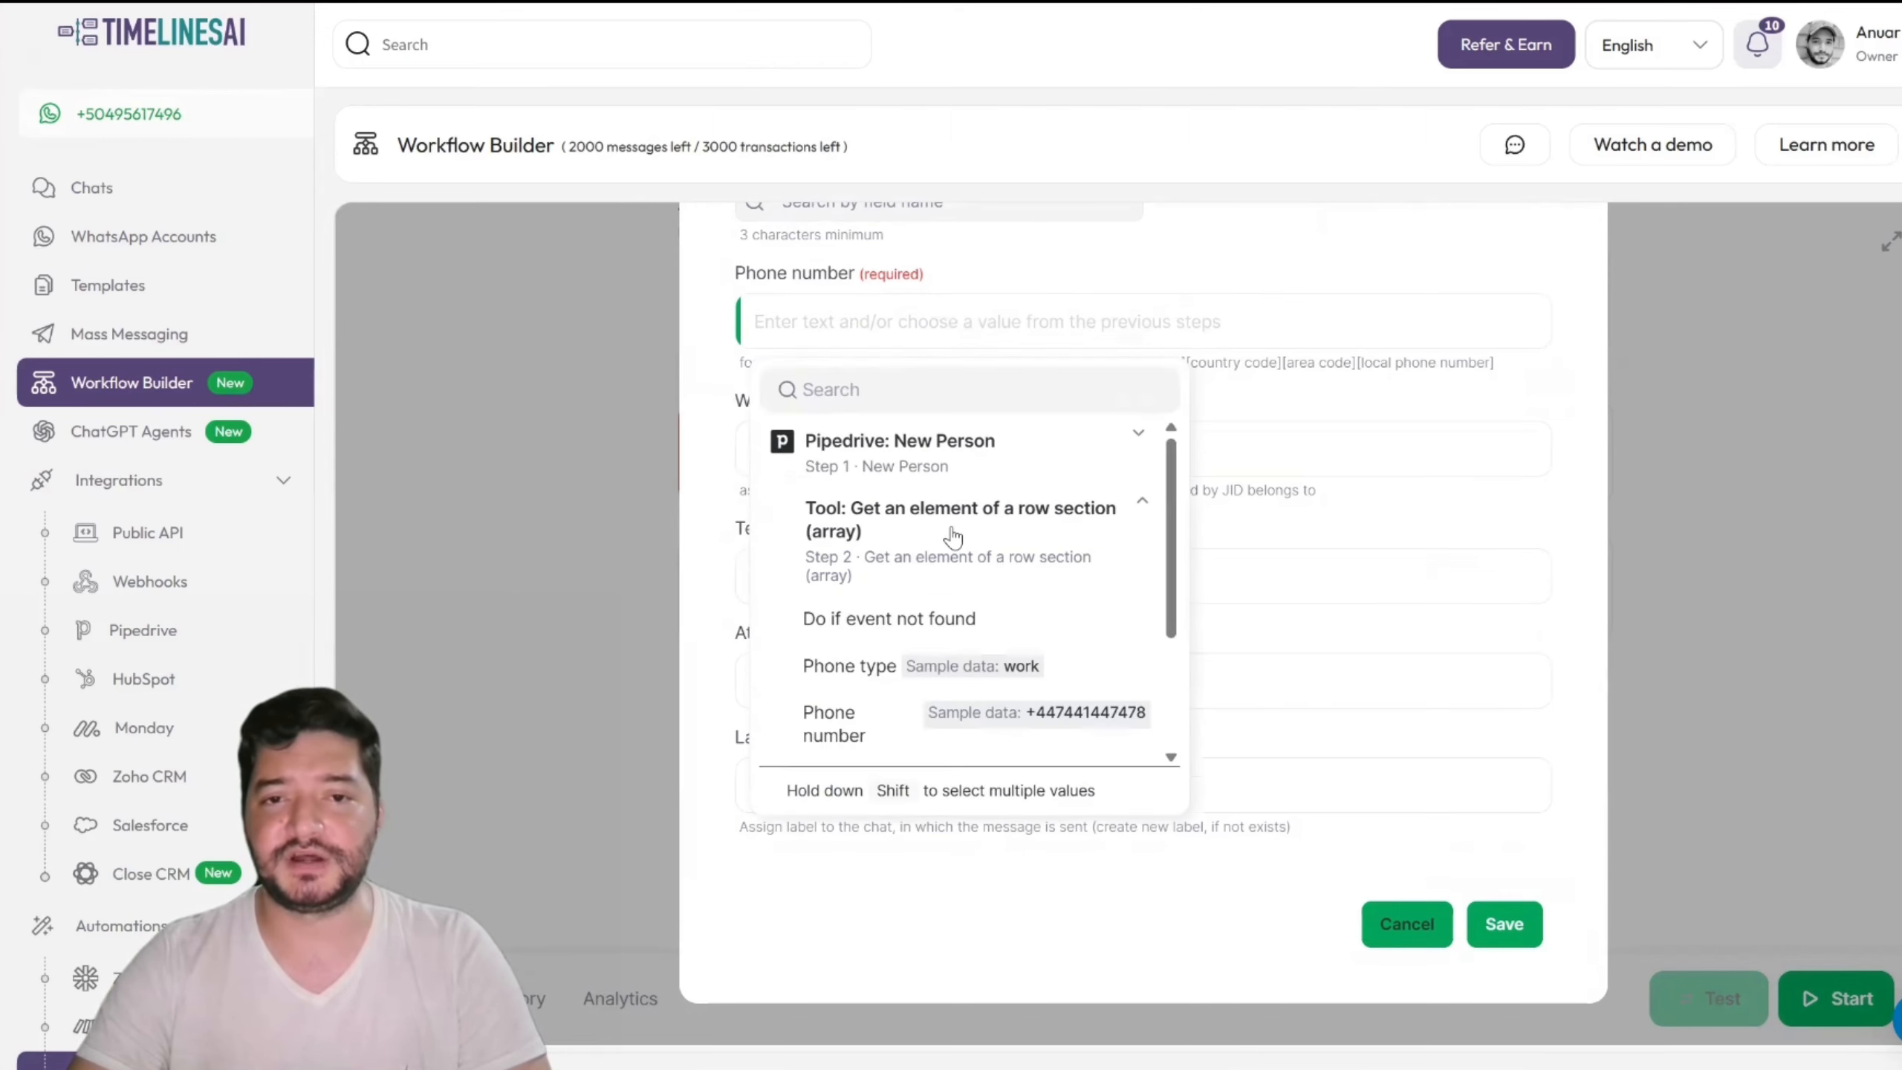
{"action": "scroll", "coordinate": [953, 536], "scroll_direction": "down", "scroll_amount": 3}
{"action": "left_click", "coordinate": [888, 610]}
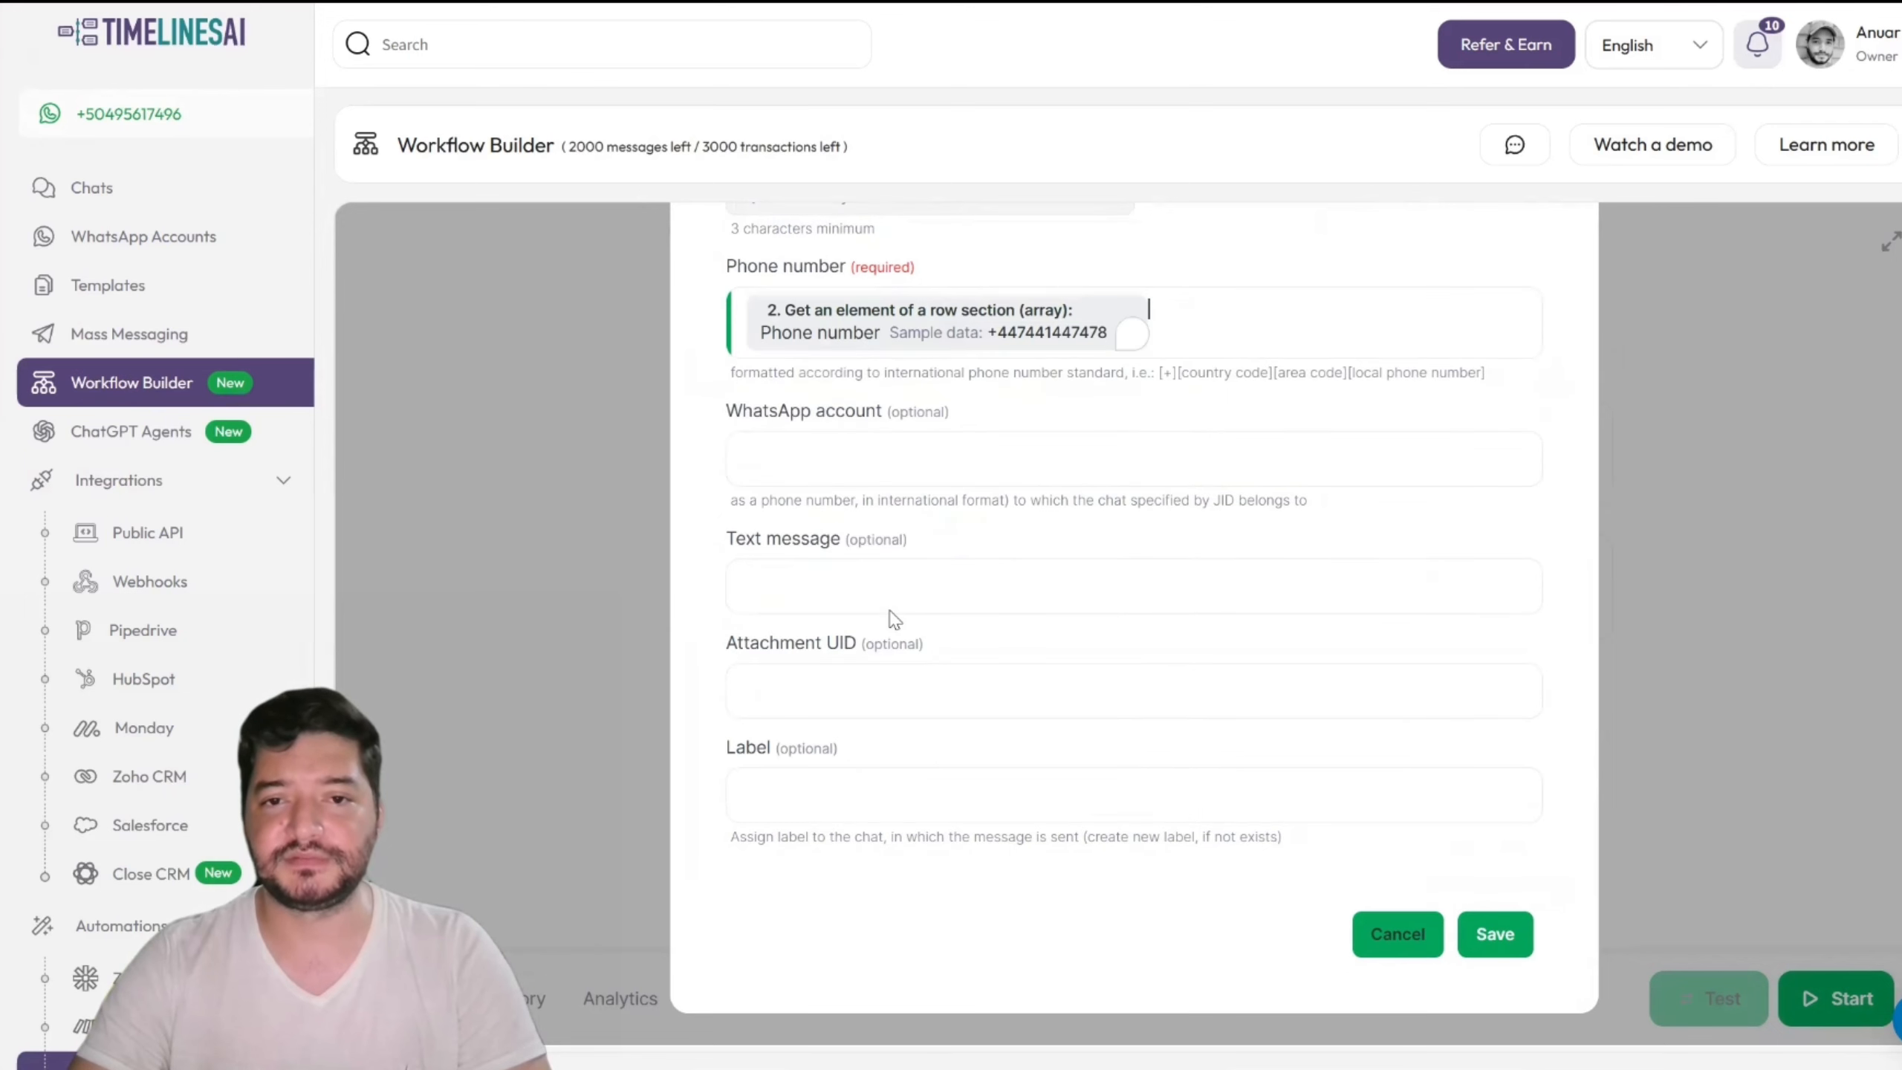
{"action": "left_click", "coordinate": [955, 474]}
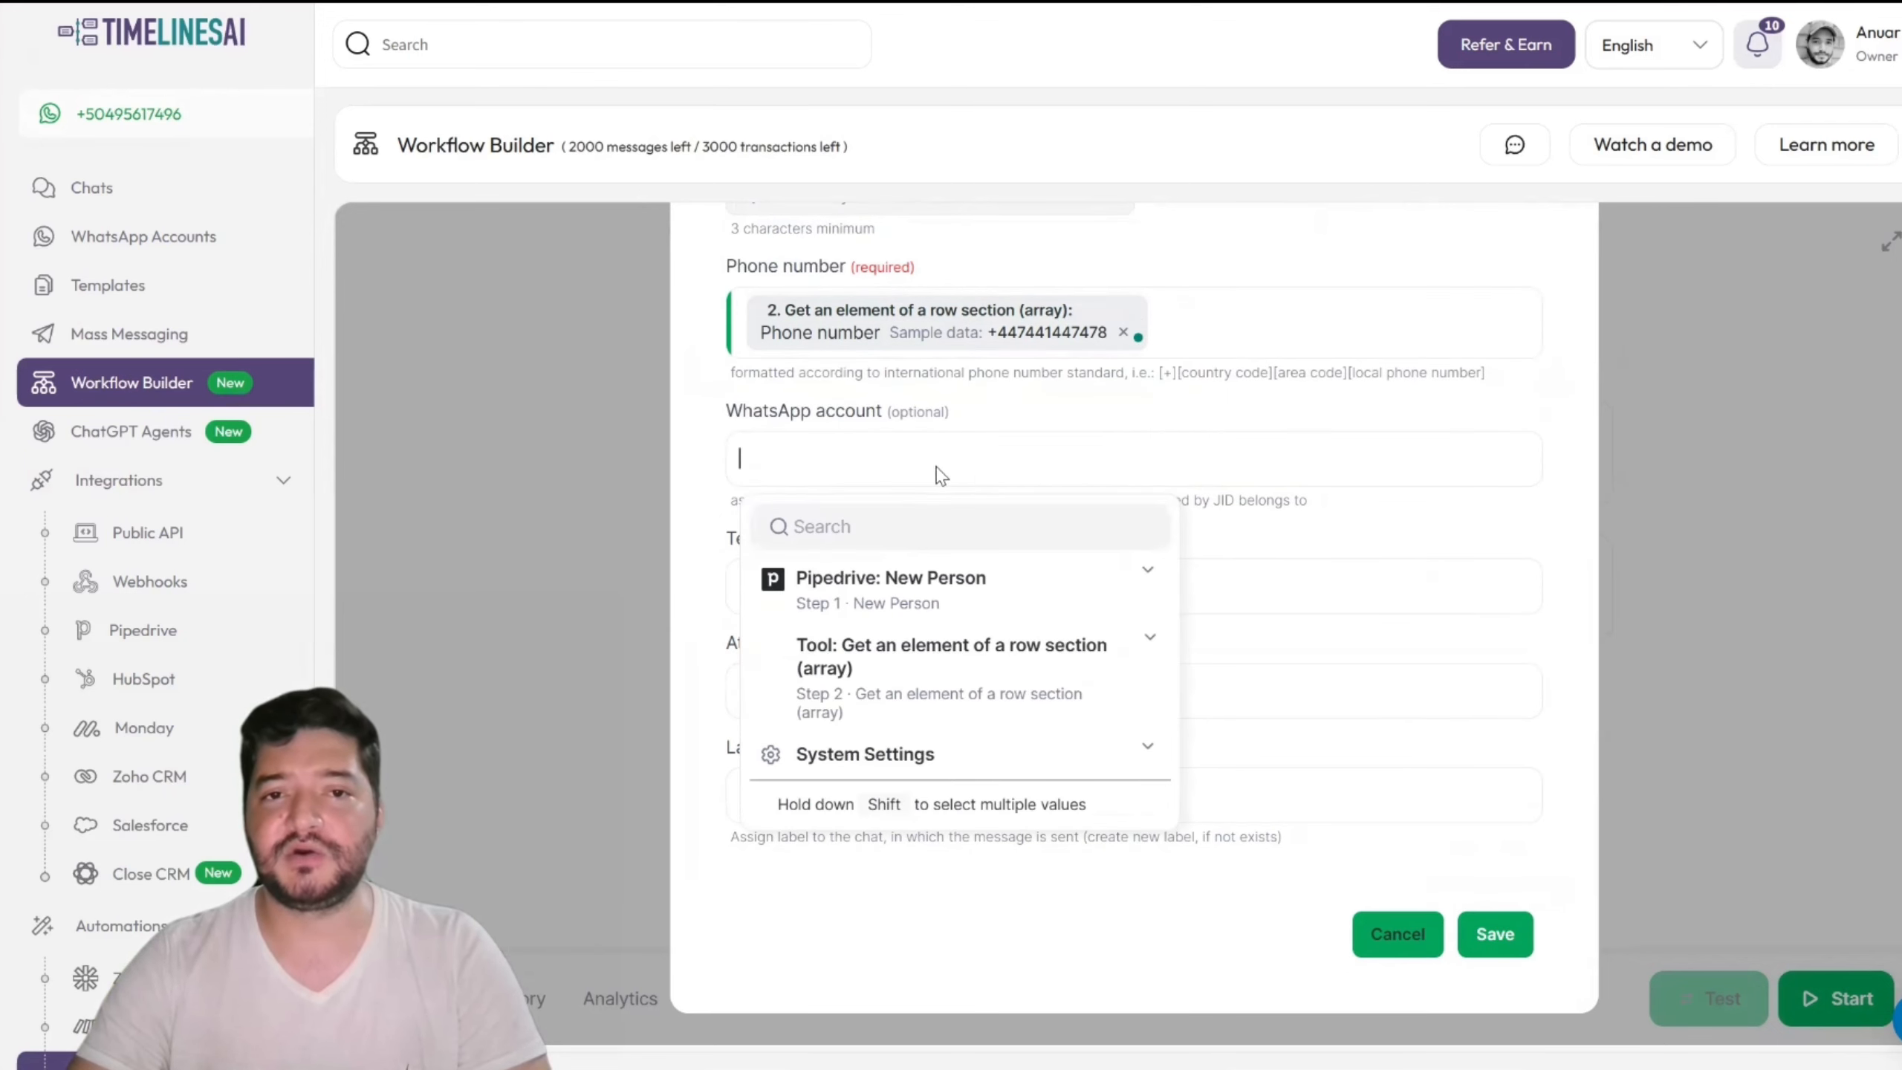
{"action": "left_click", "coordinate": [831, 418]}
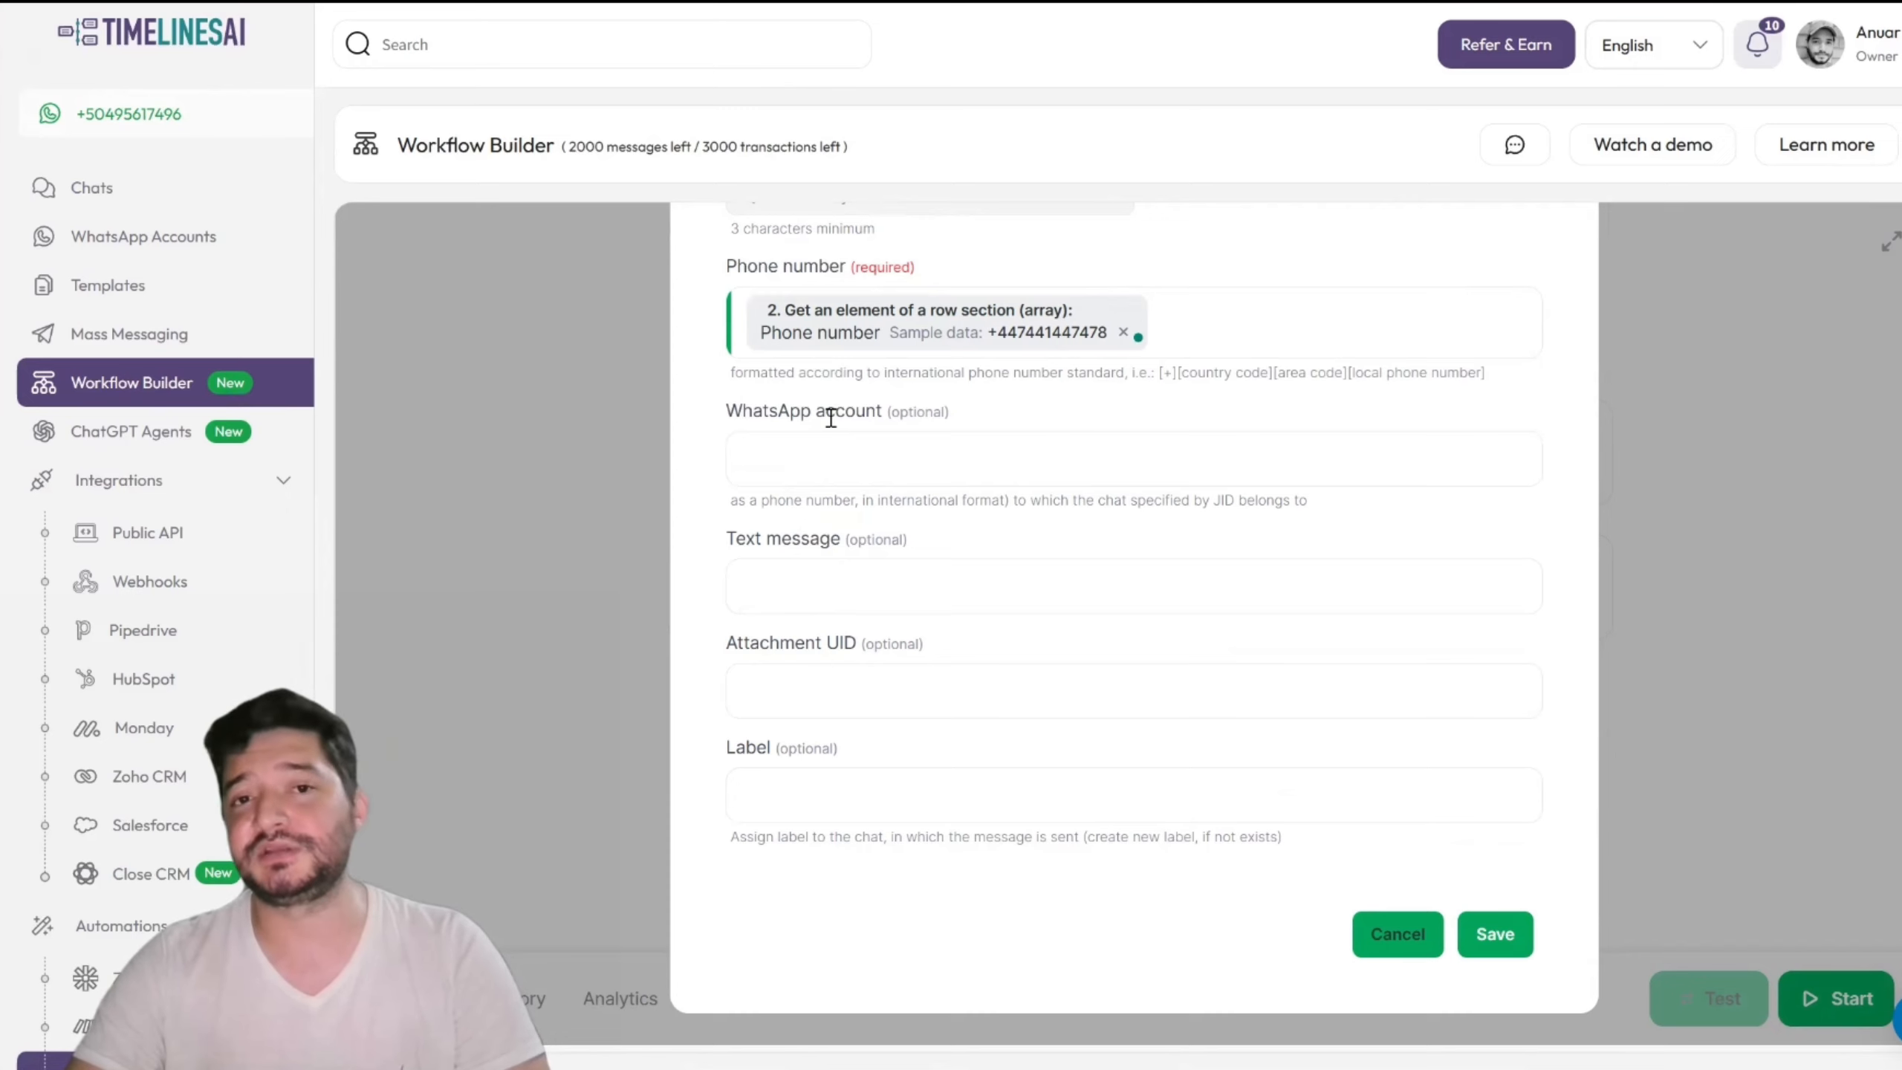
{"action": "left_click", "coordinate": [833, 465]}
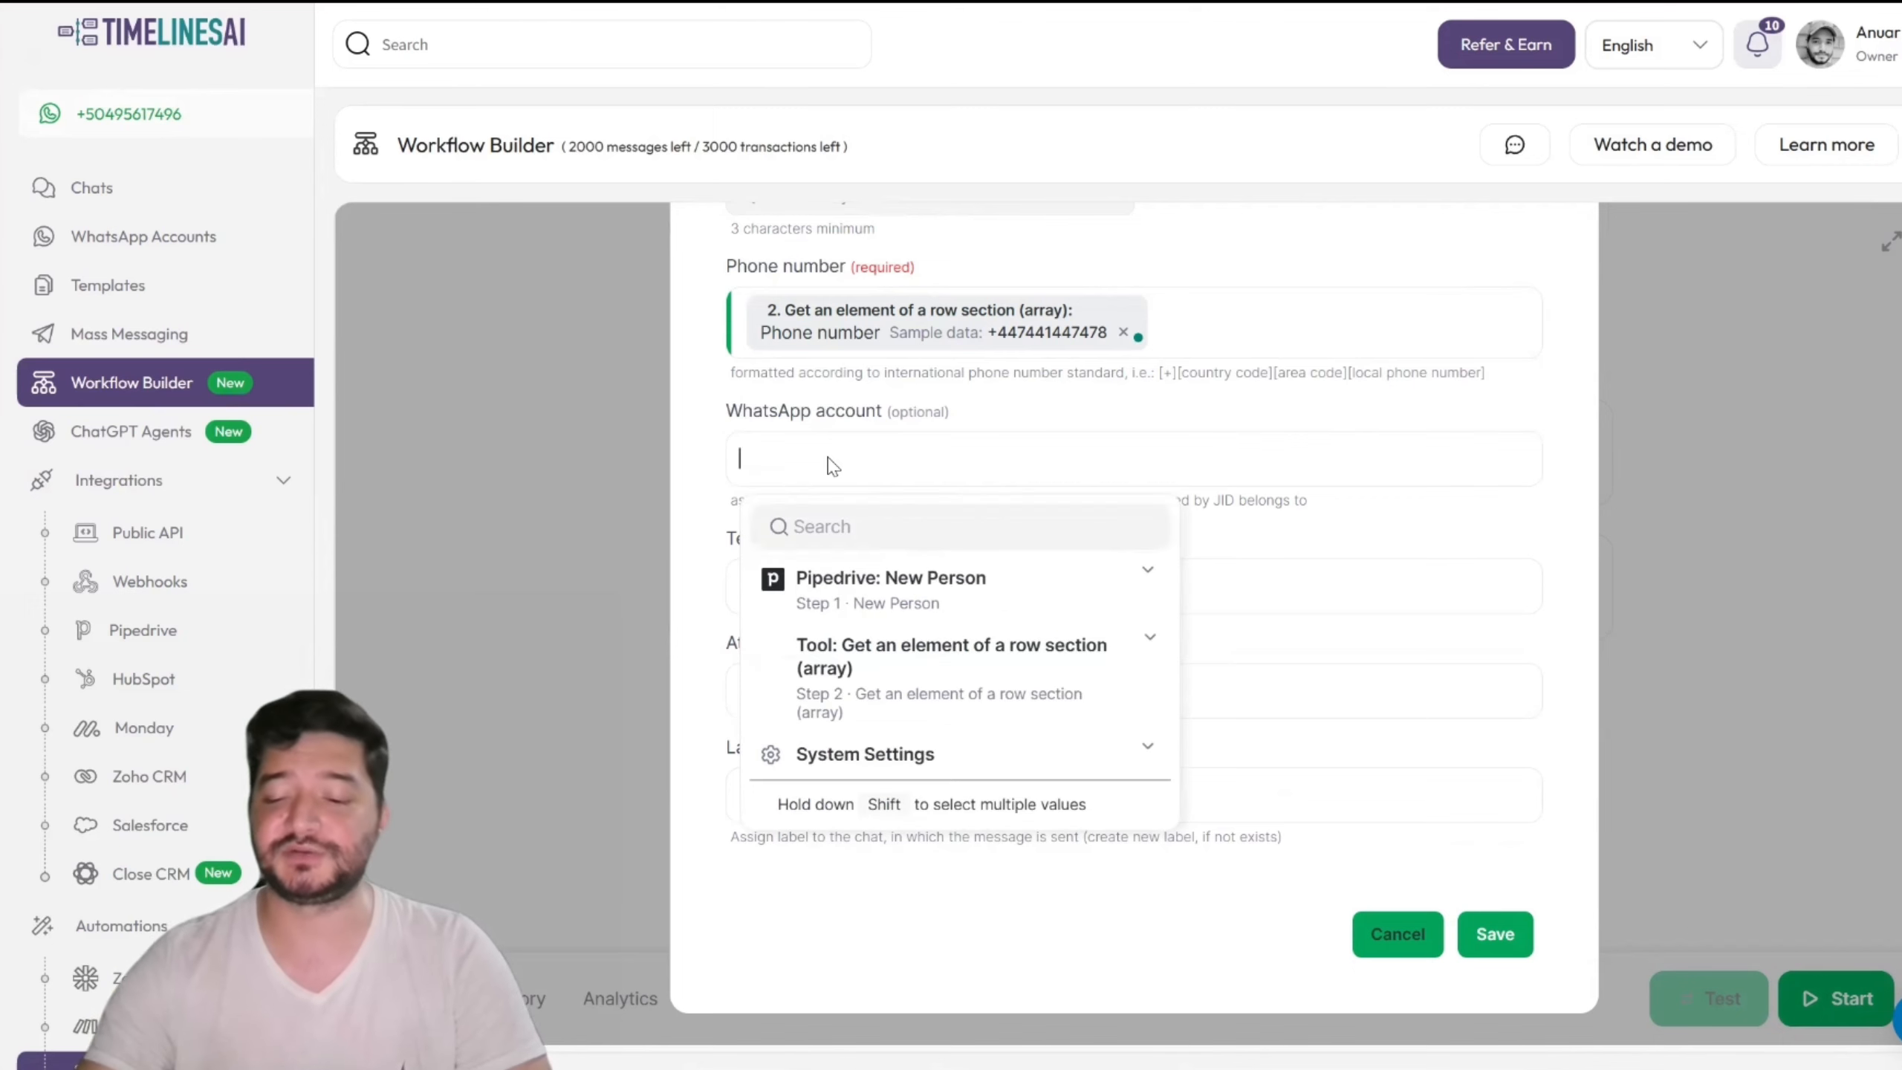
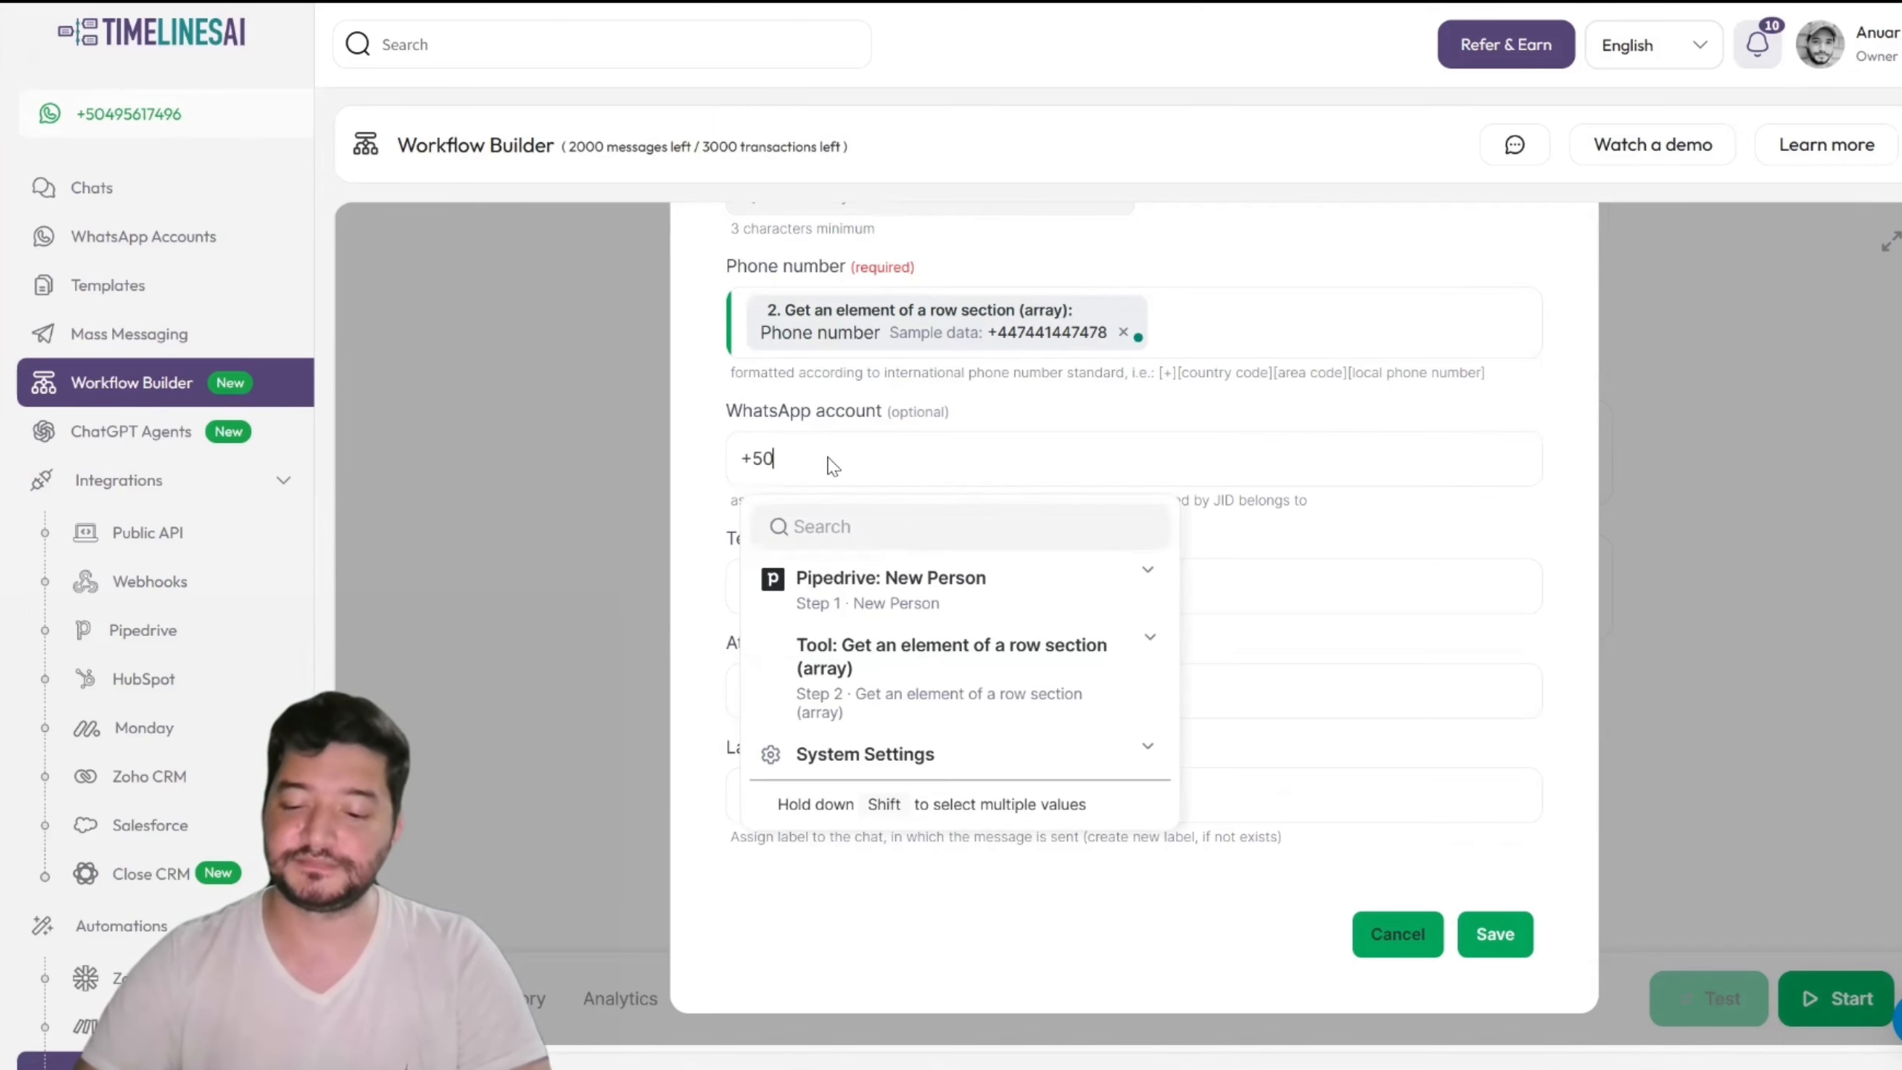
{"action": "left_click", "coordinate": [900, 460]}
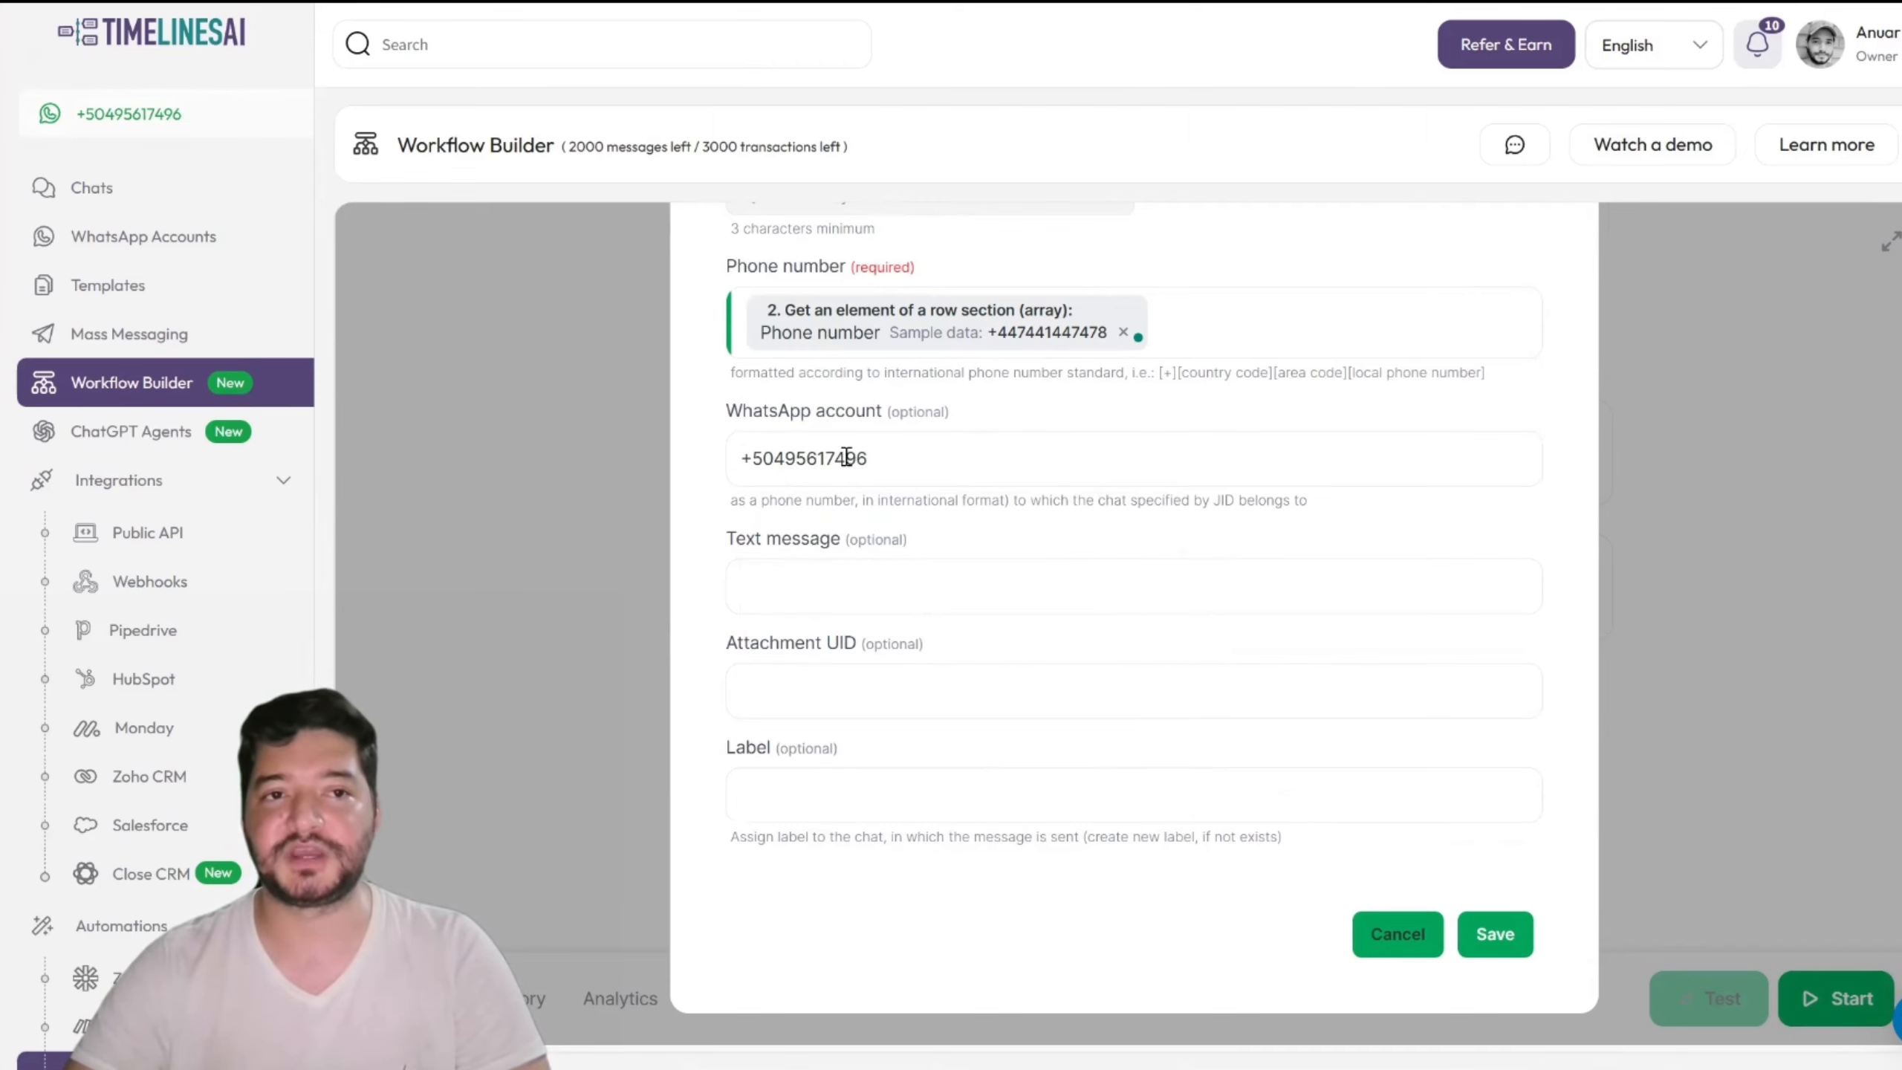
{"action": "left_click", "coordinate": [1052, 589]}
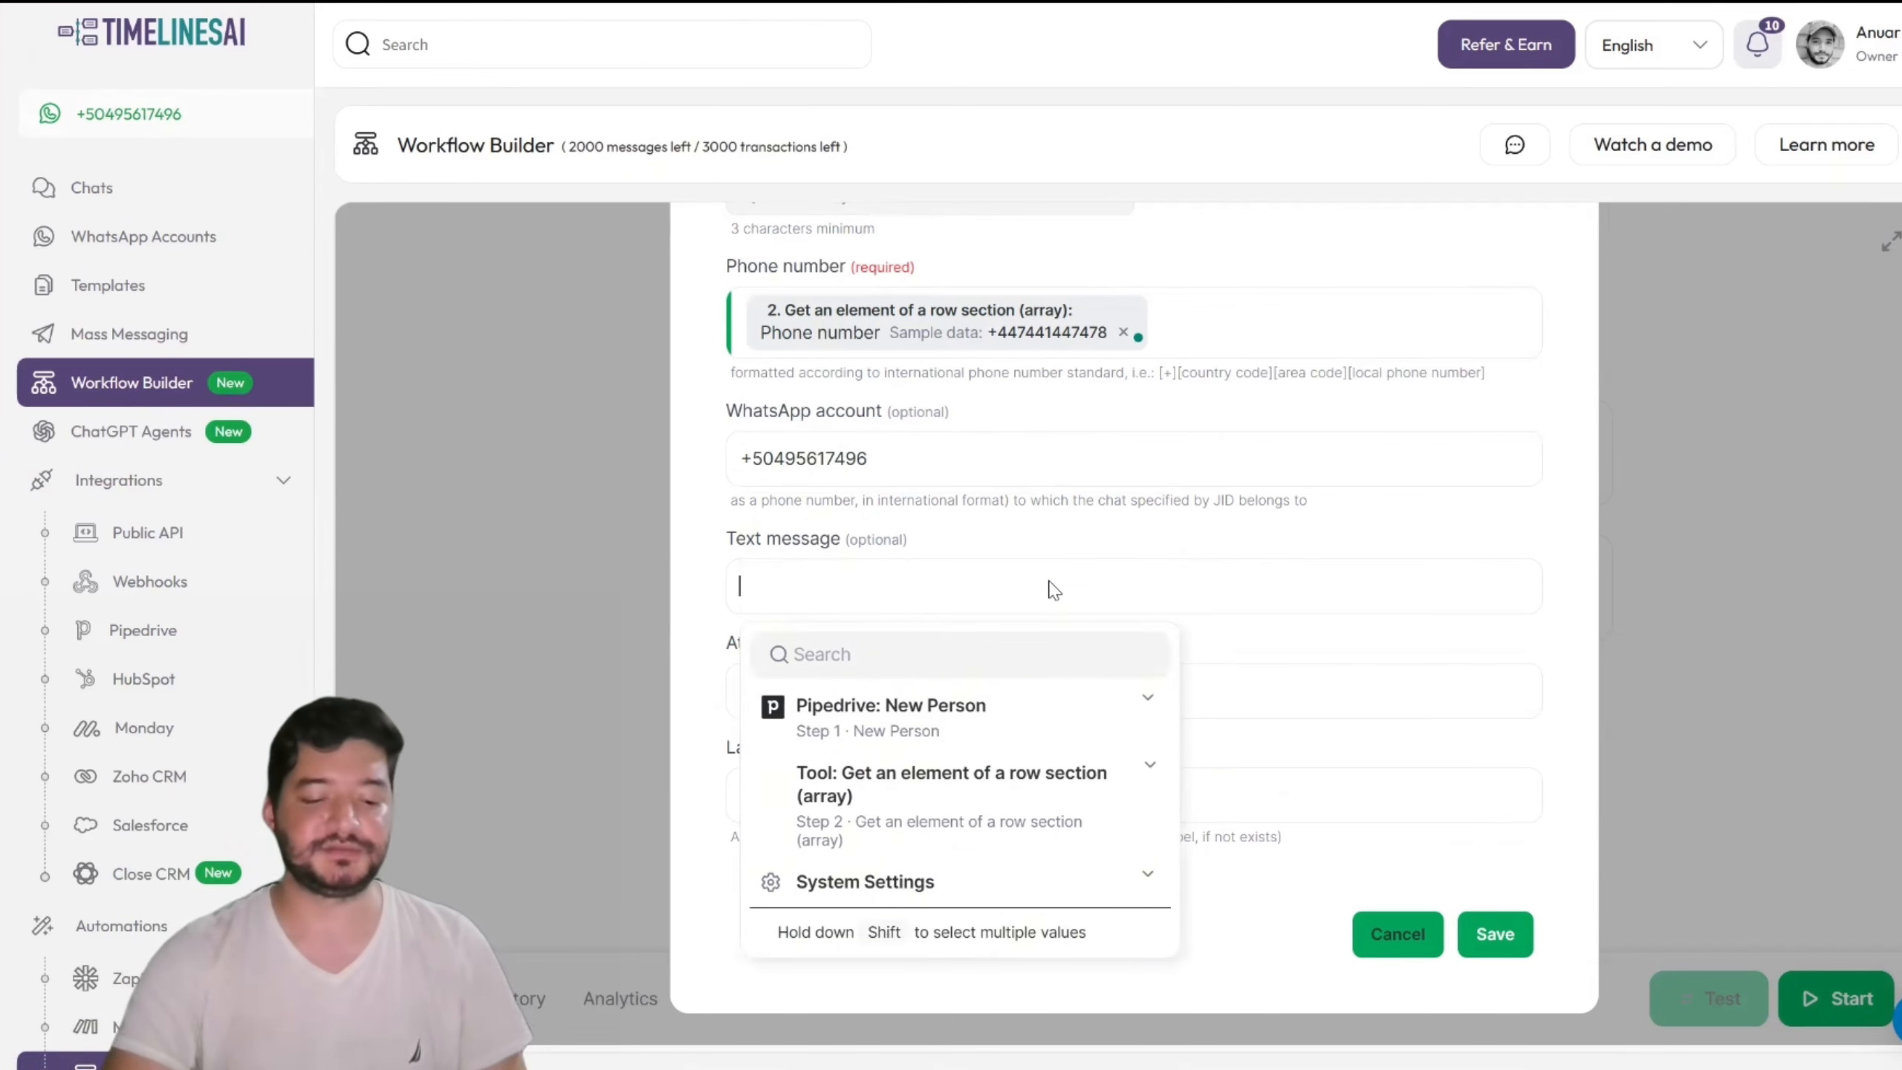
Step: Write the message 'Hi [First name], we got your message. This one comes from the Workflow Builder!'
{"action": "type", "text": "H"}
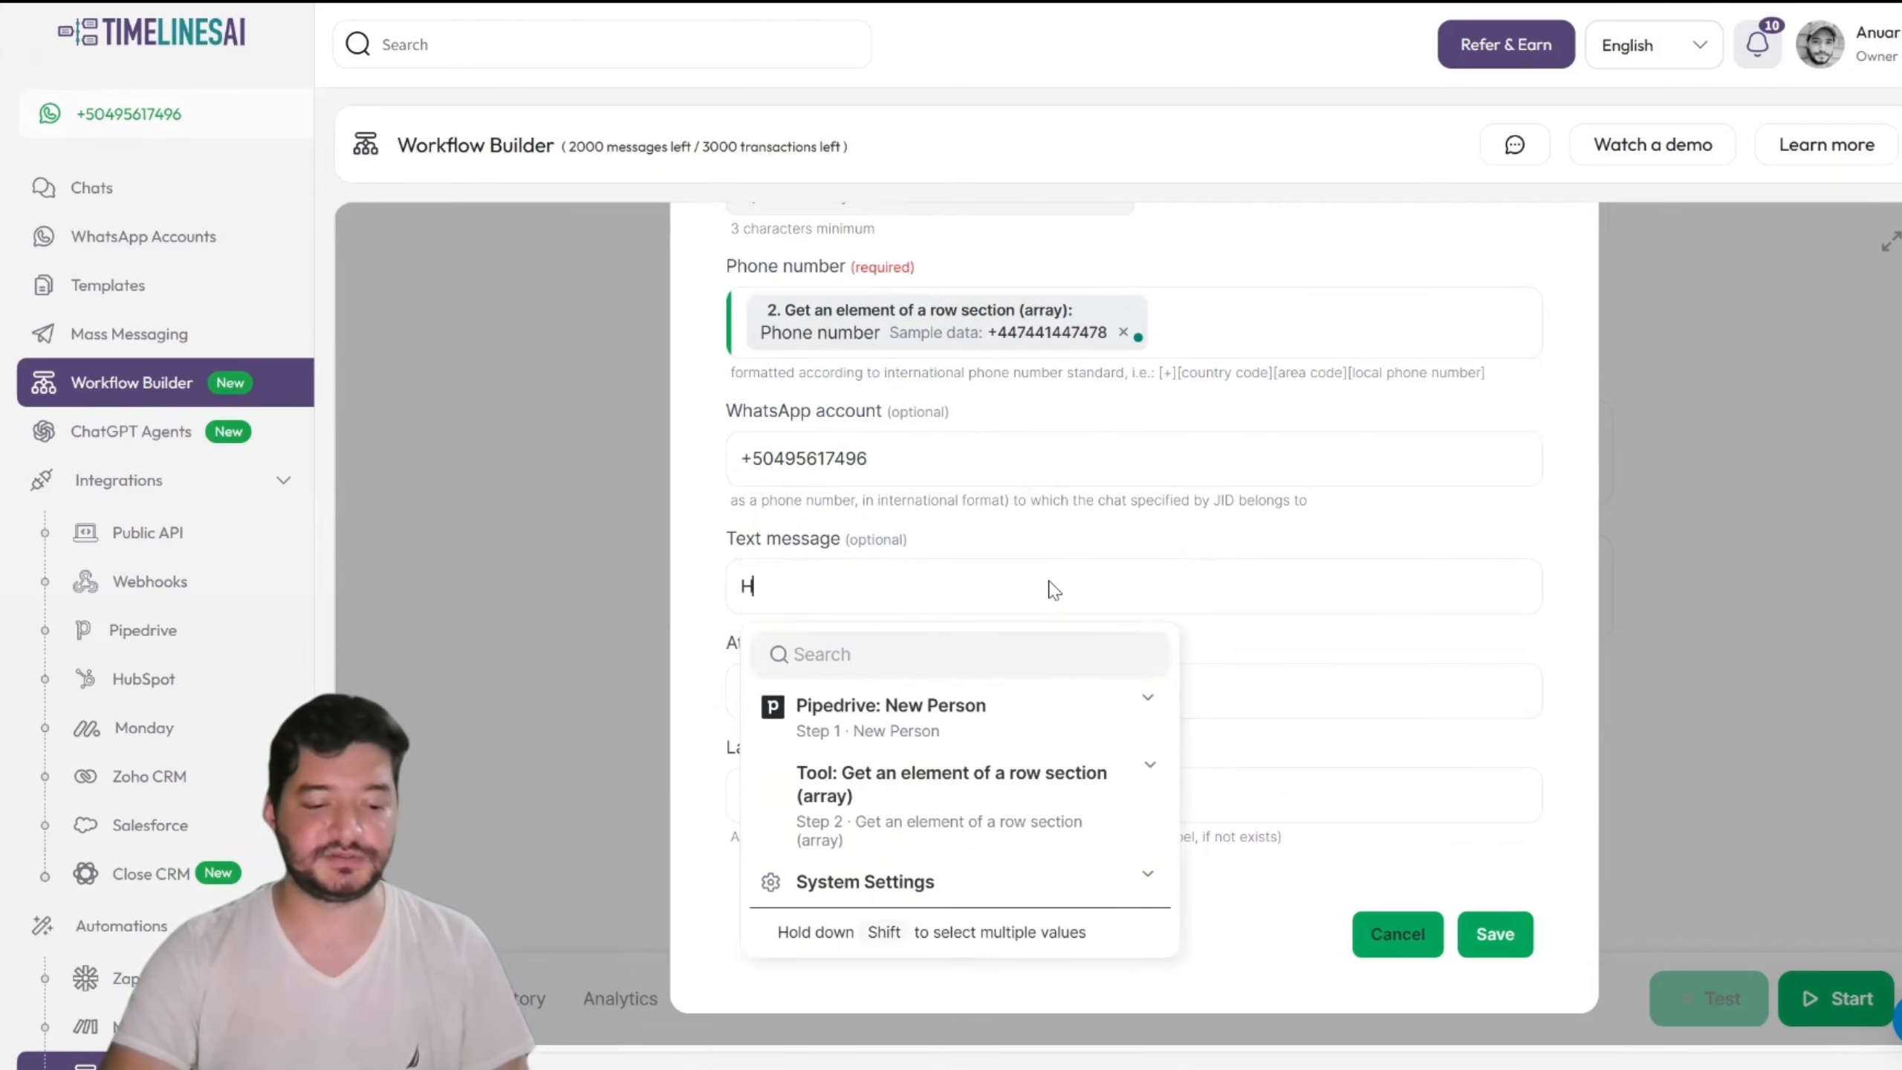
{"action": "type", "text": "i"}
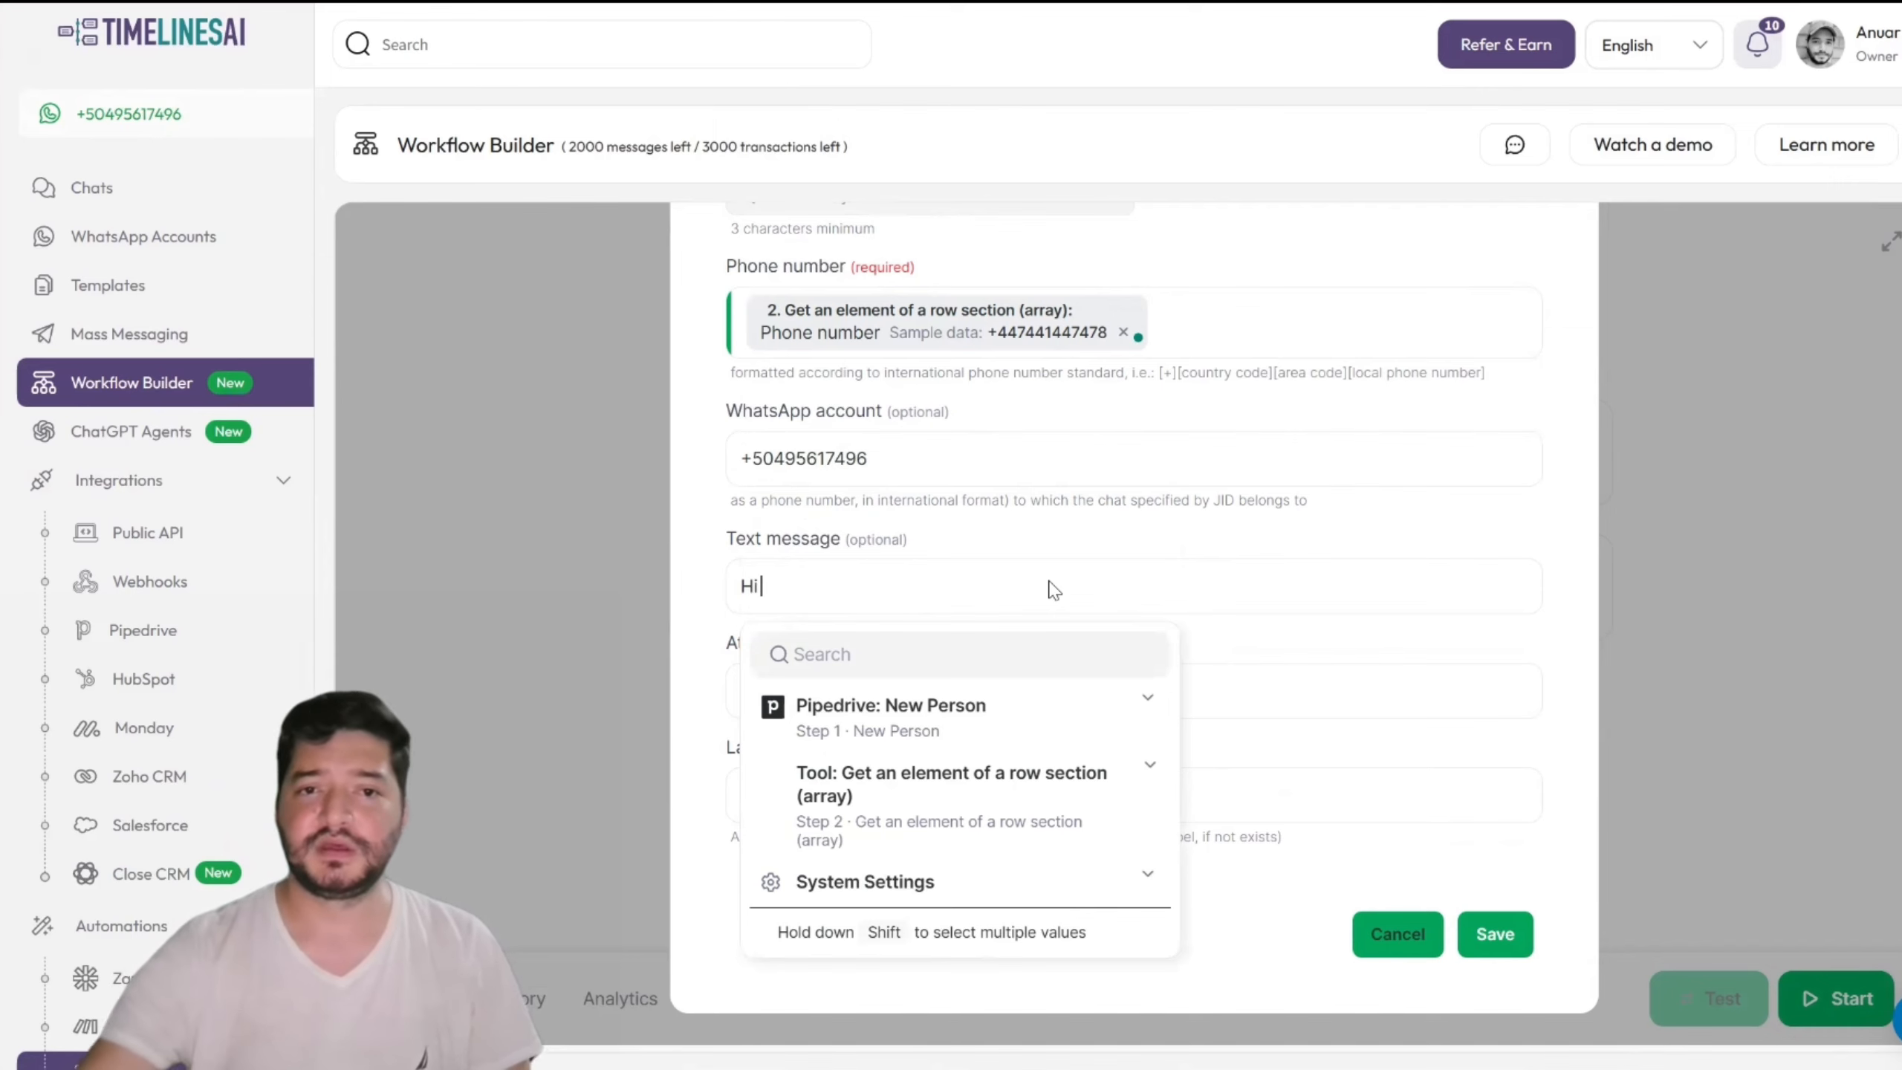
{"action": "left_click", "coordinate": [973, 725]}
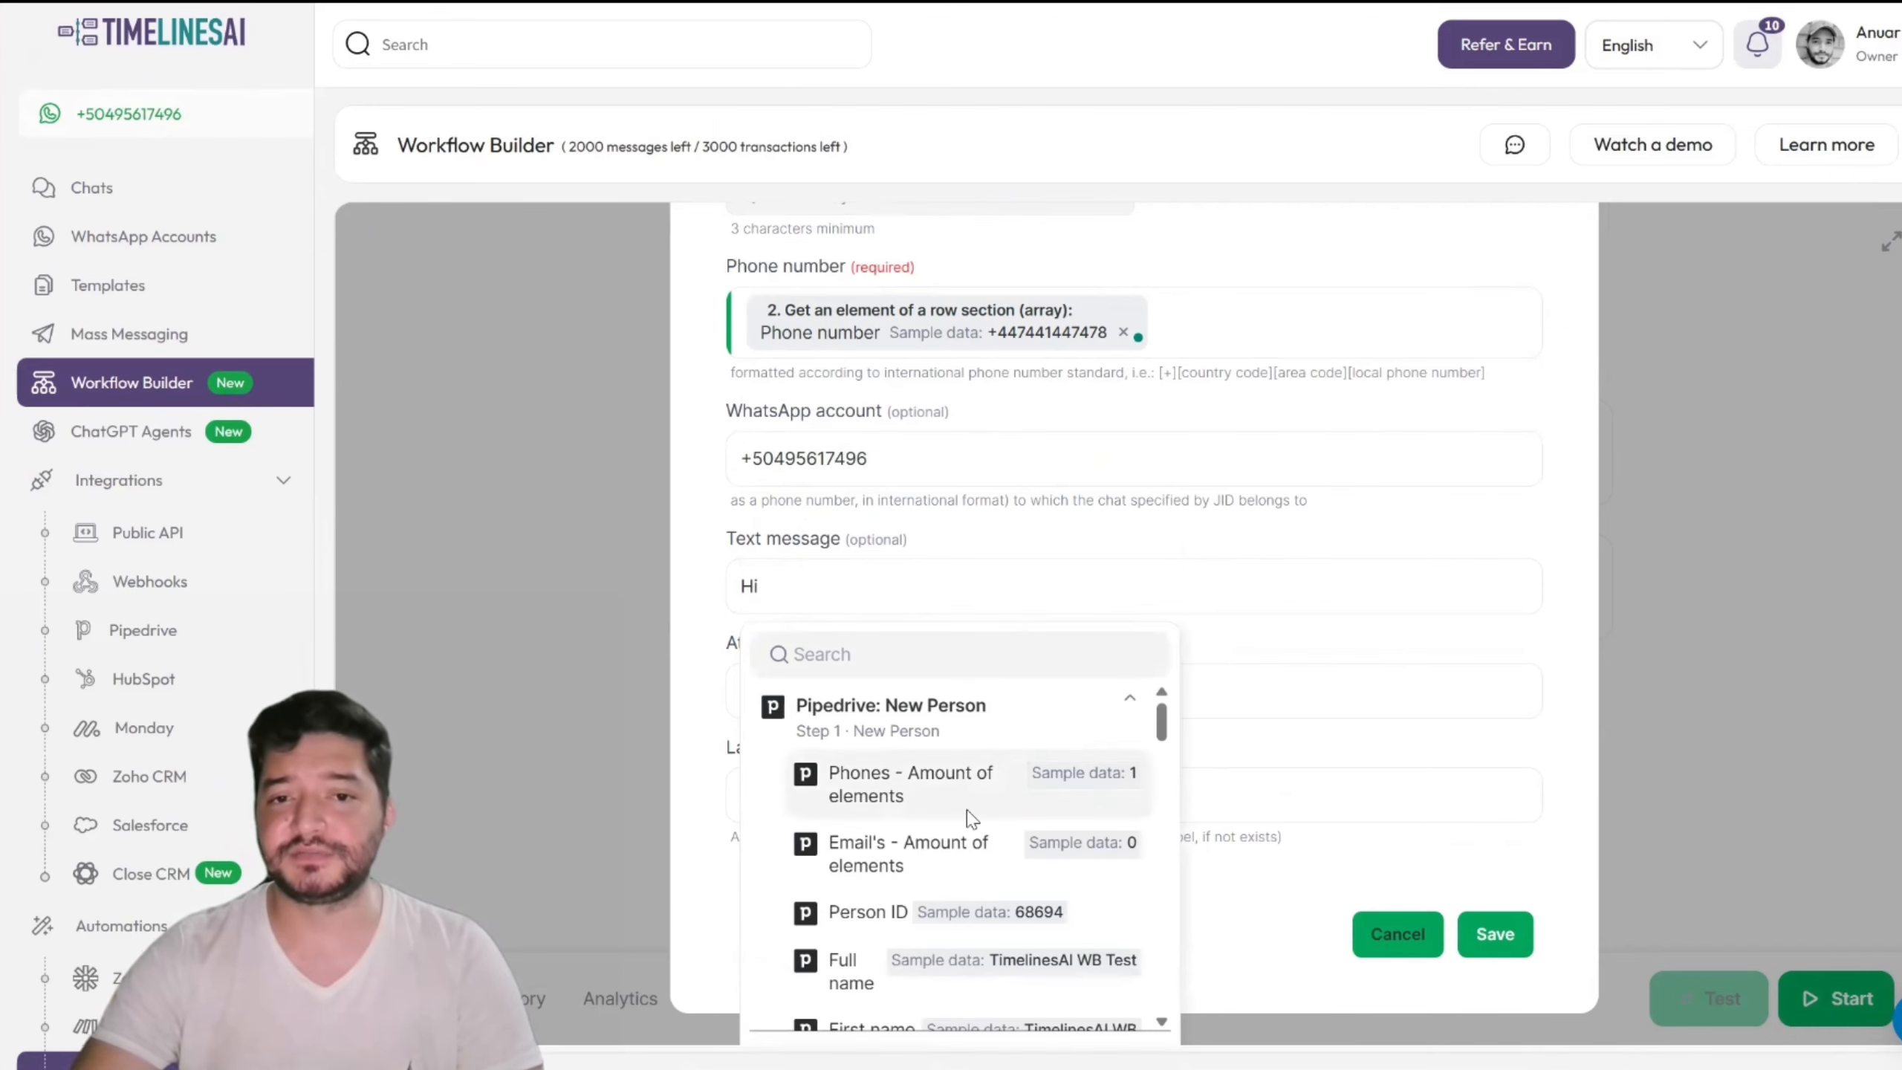
{"action": "scroll", "coordinate": [972, 818], "scroll_direction": "down", "scroll_amount": 3}
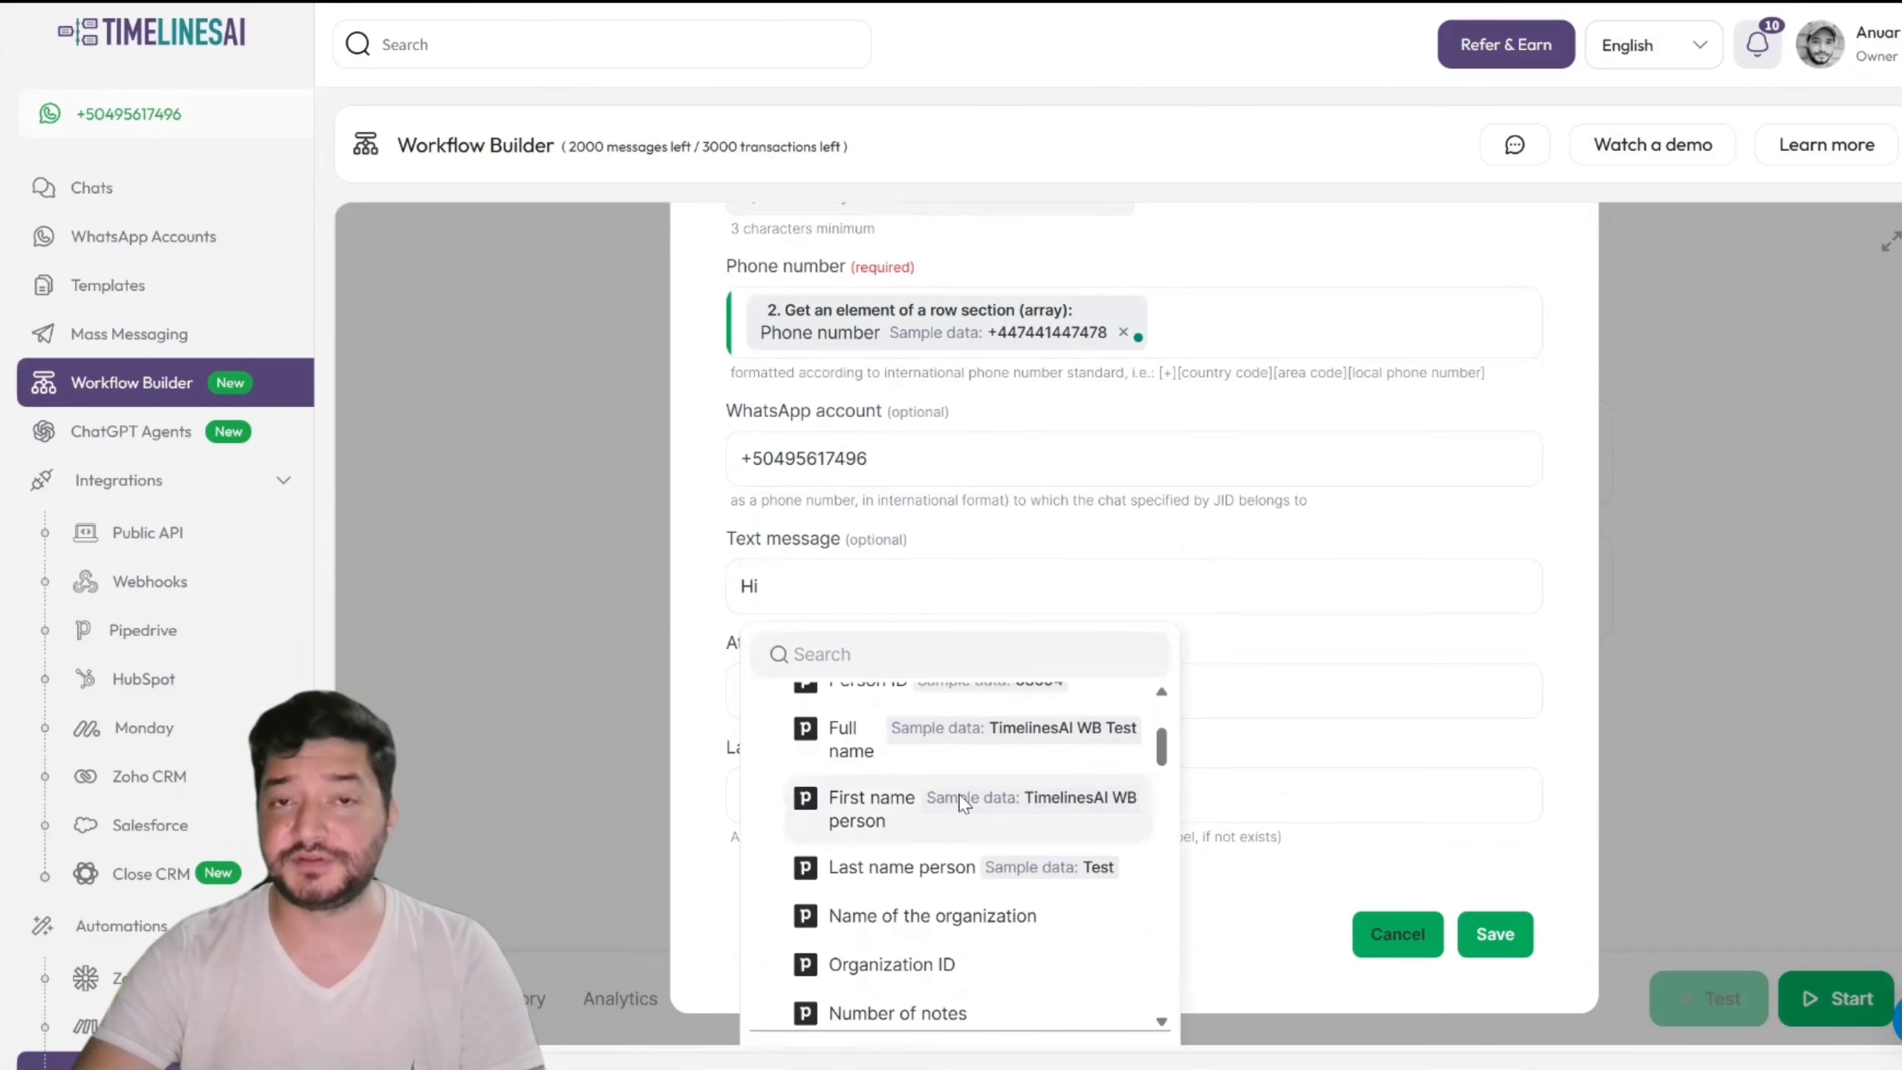
{"action": "left_click", "coordinate": [861, 815]}
{"action": "type", "text": ","}
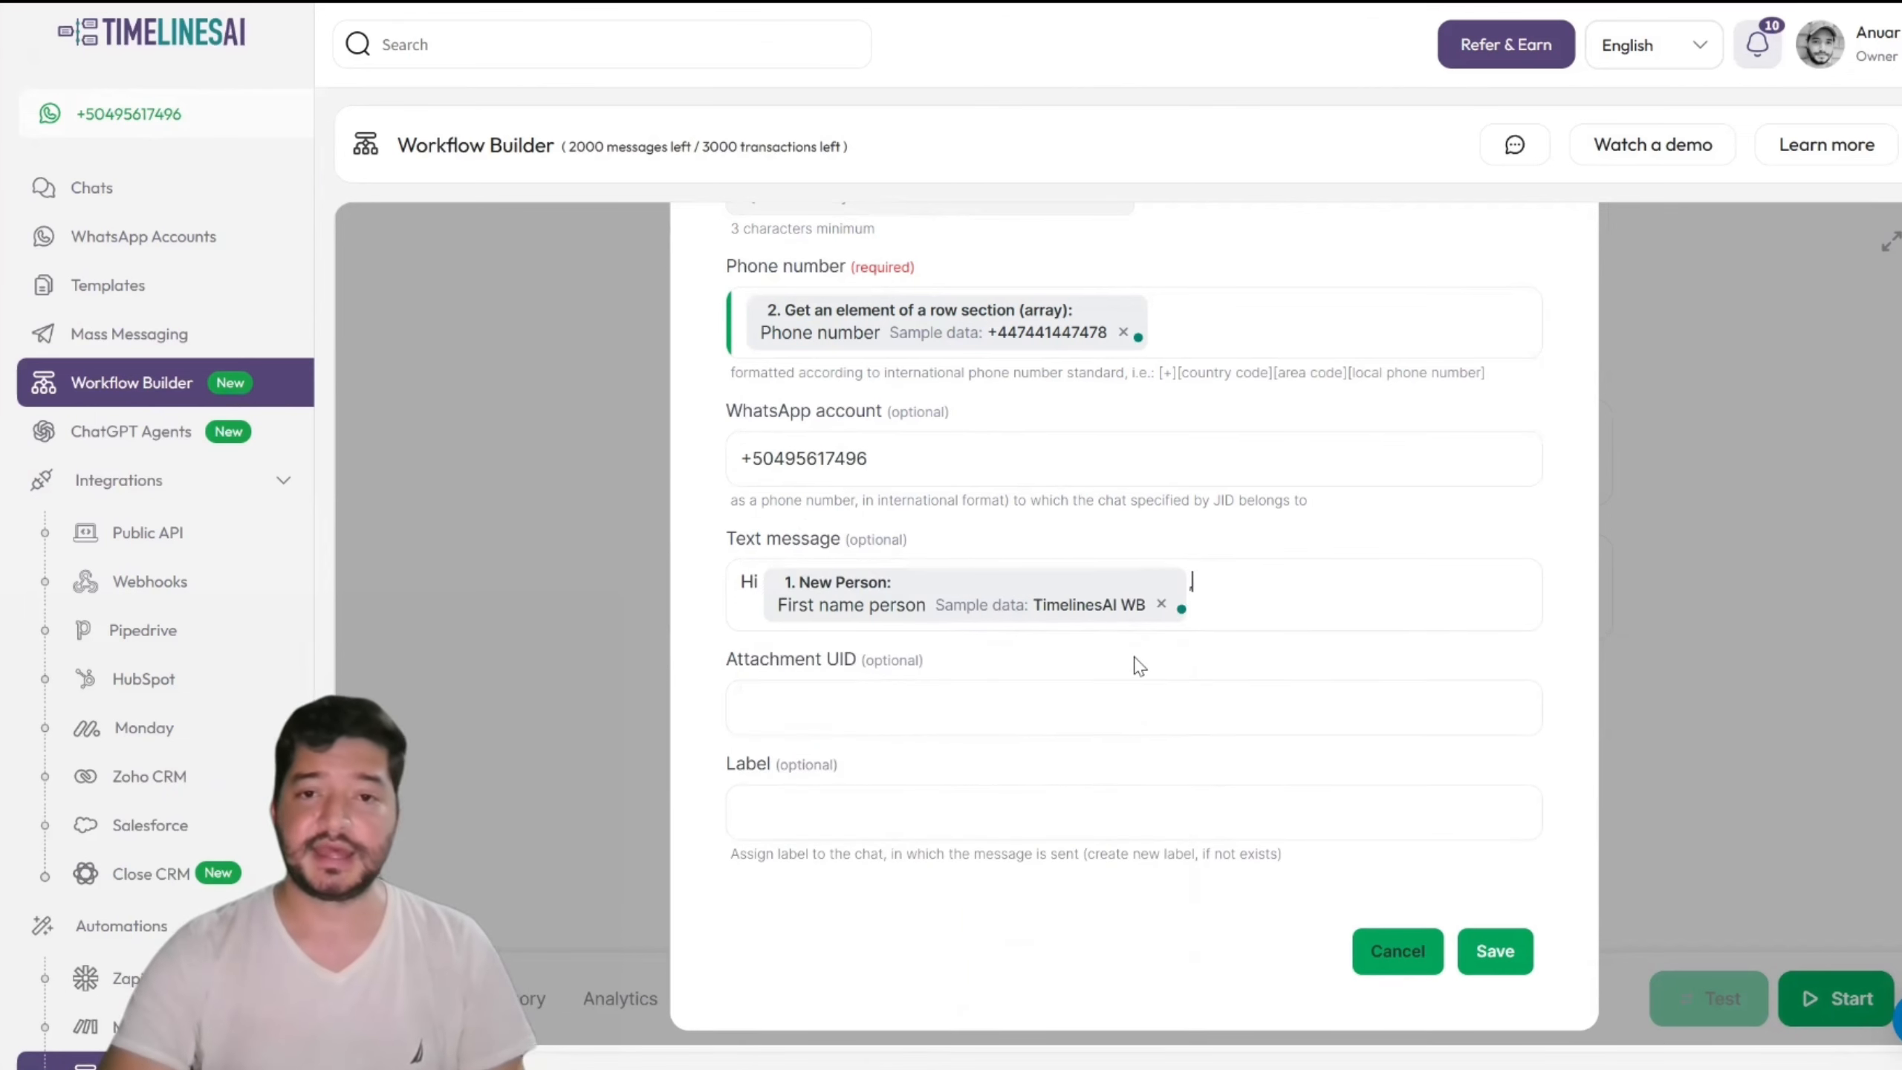
{"action": "type", "text": " w"}
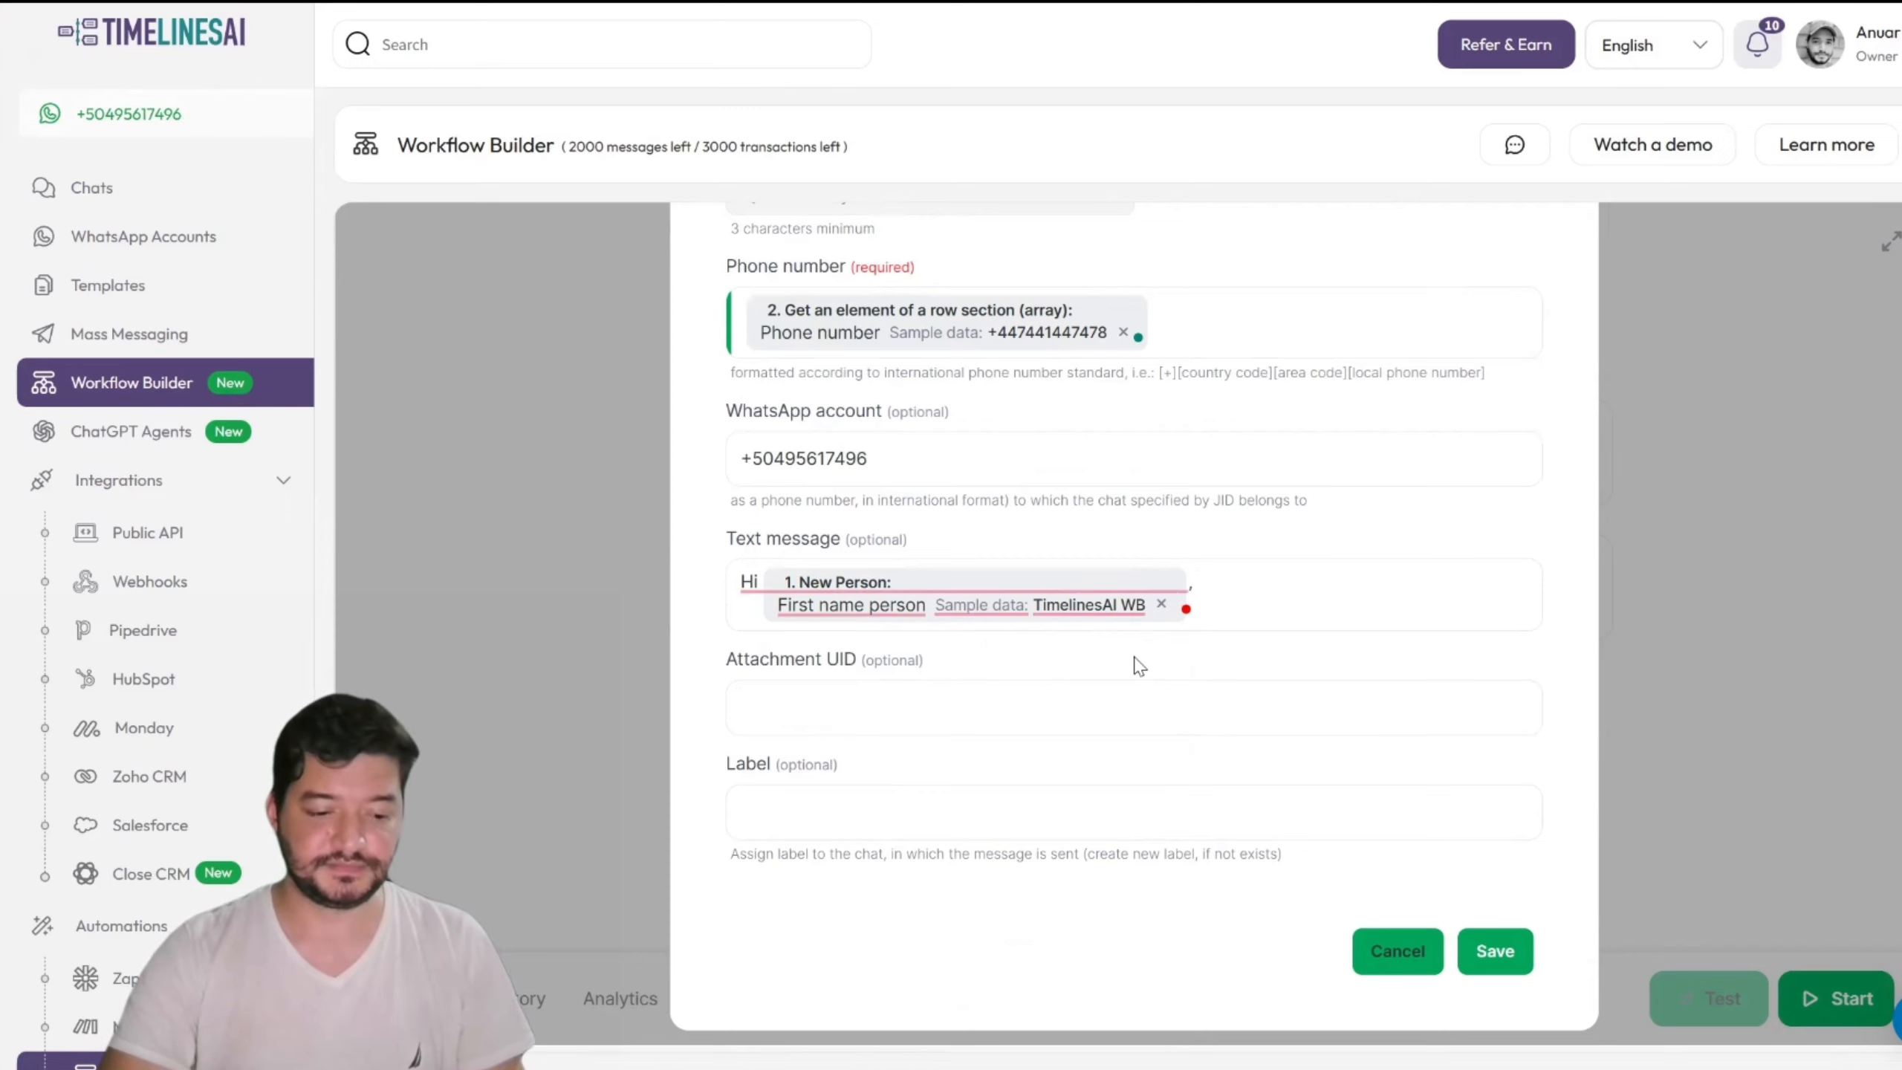
{"action": "type", "text": "e "}
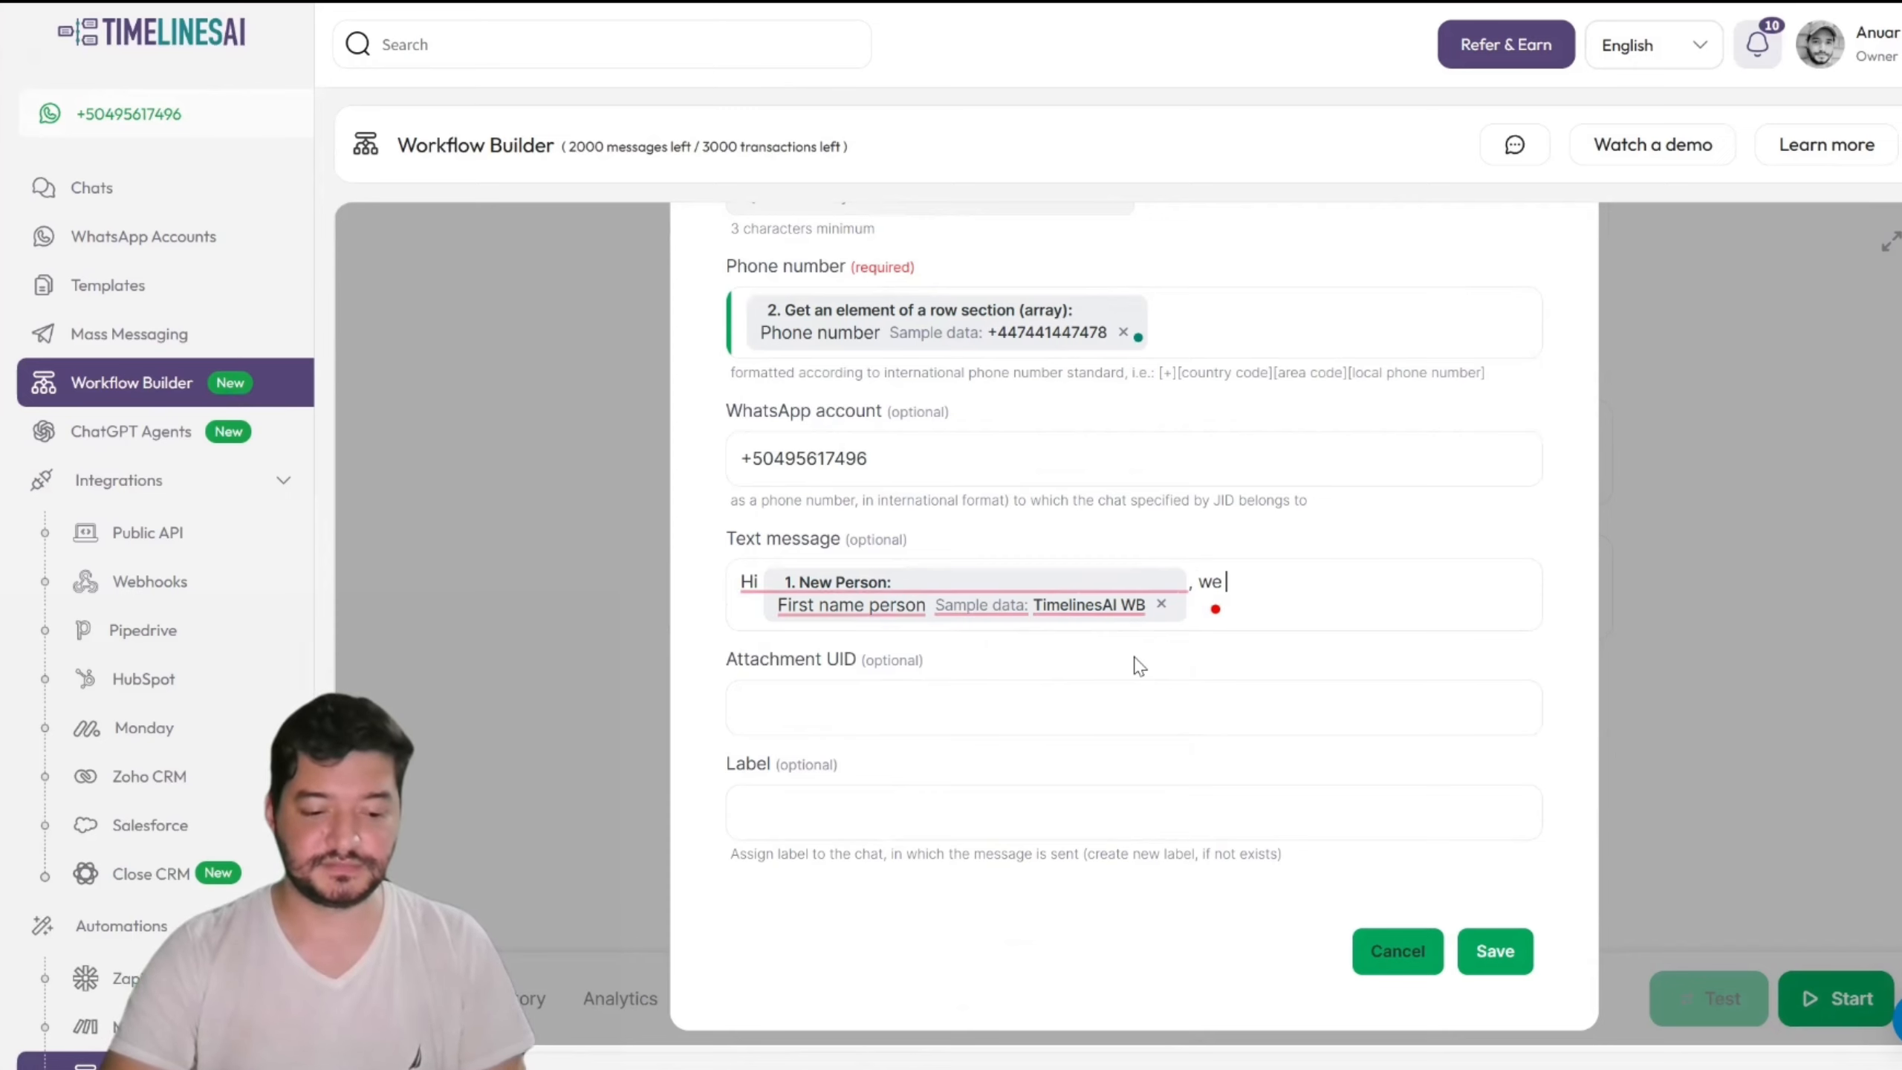
{"action": "type", "text": "got your mess"}
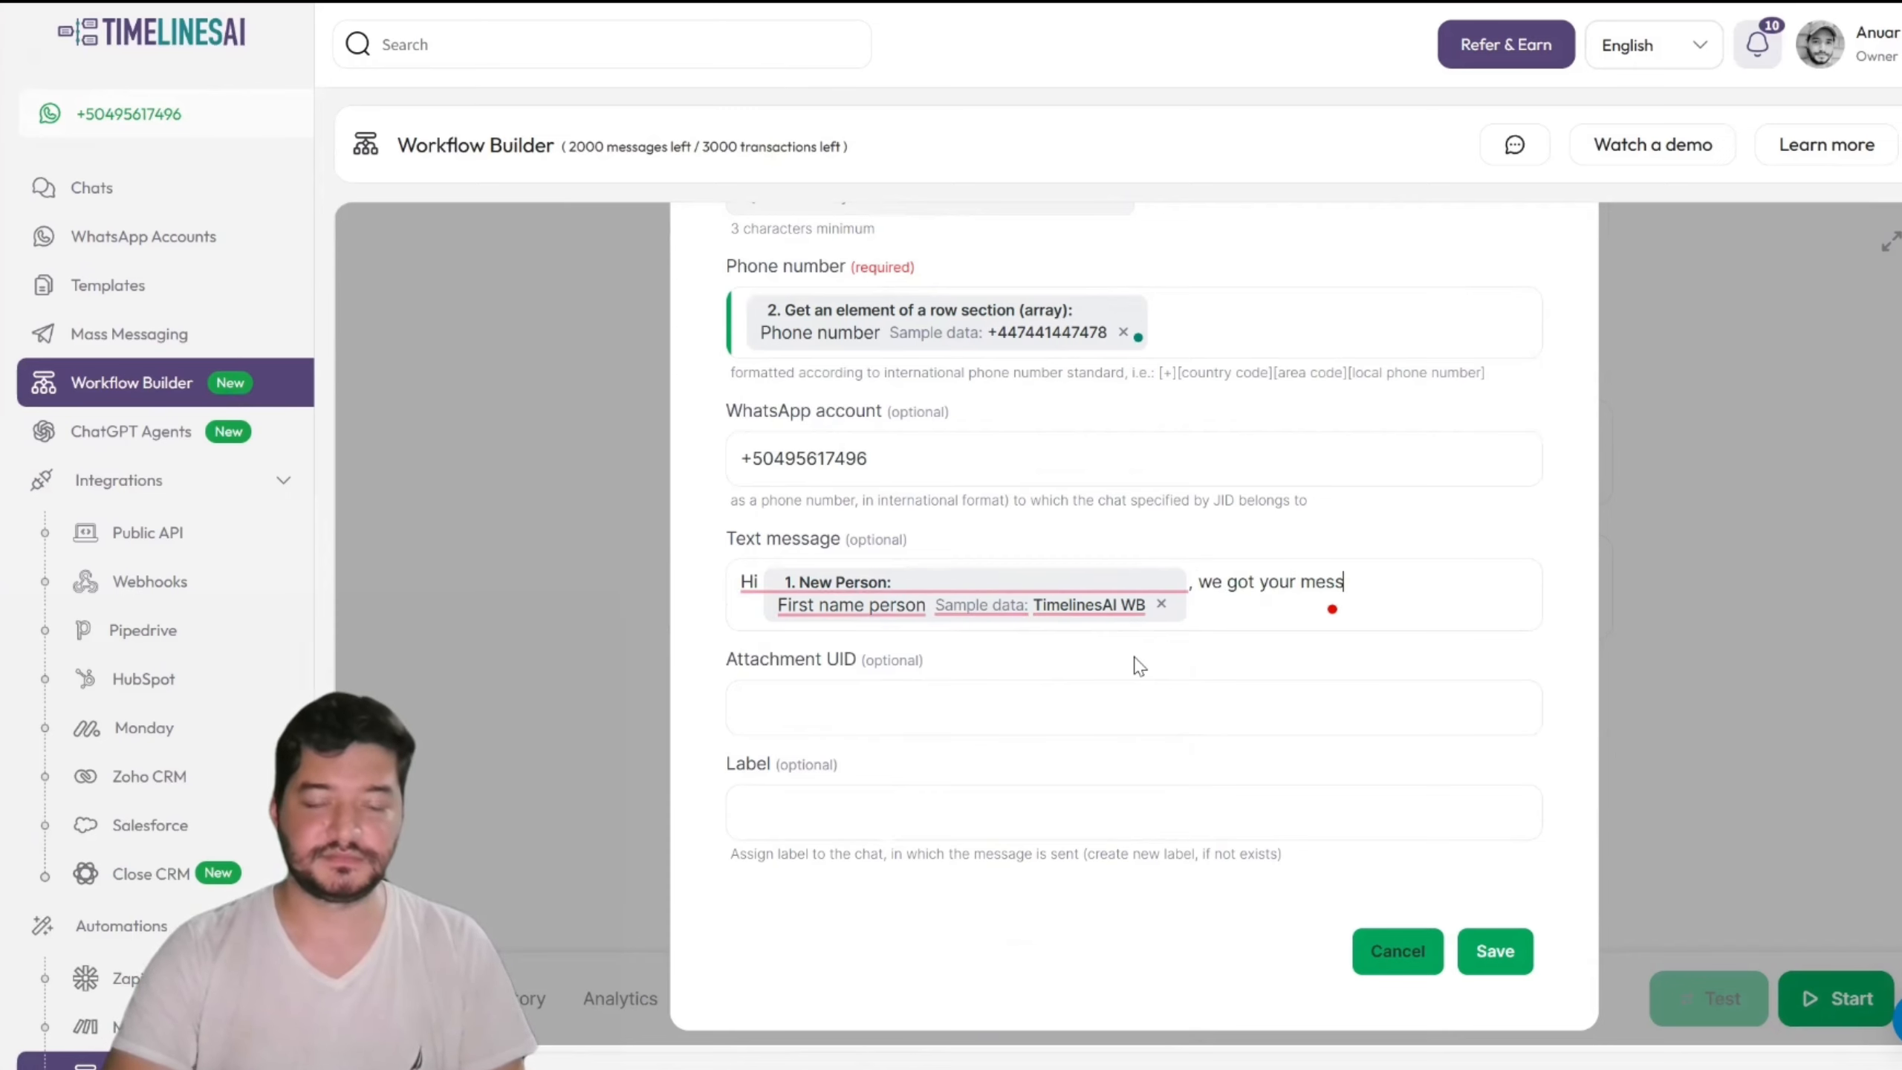
{"action": "type", "text": "age. This "}
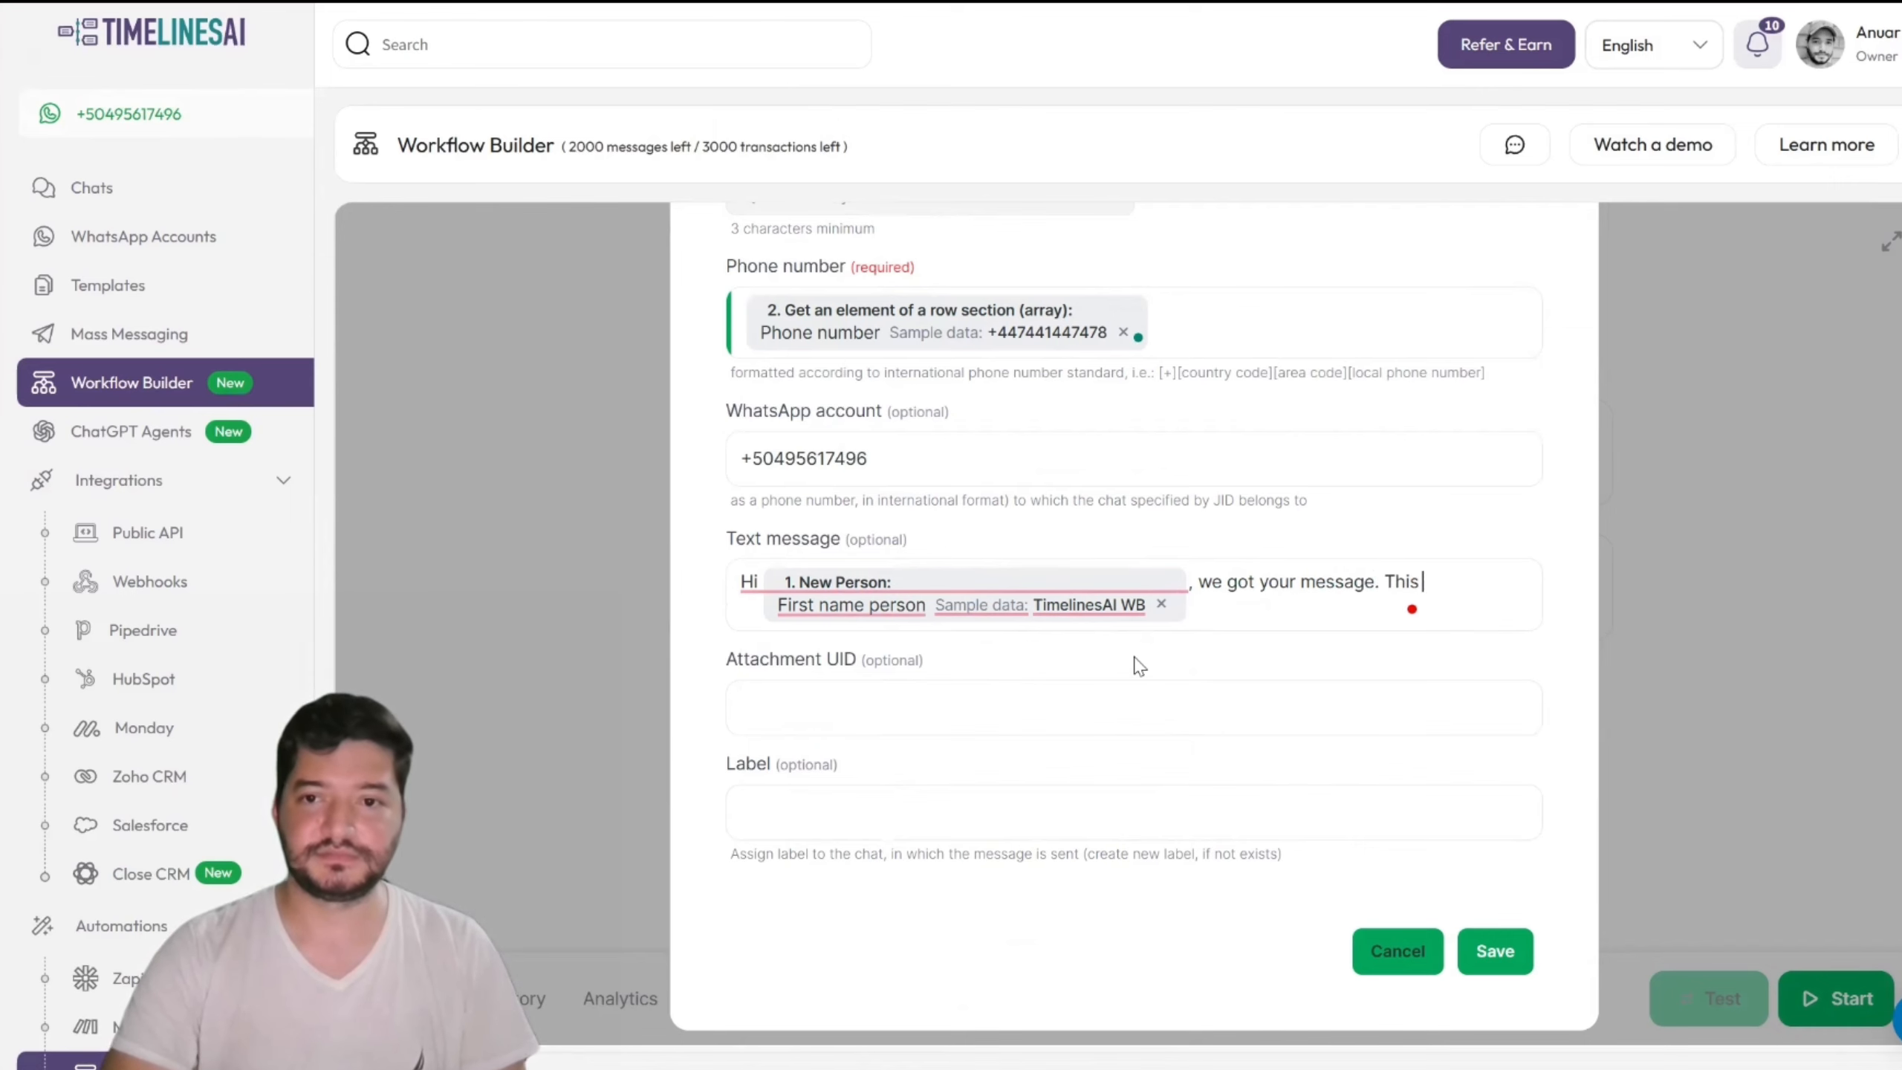
{"action": "type", "text": "one comes "}
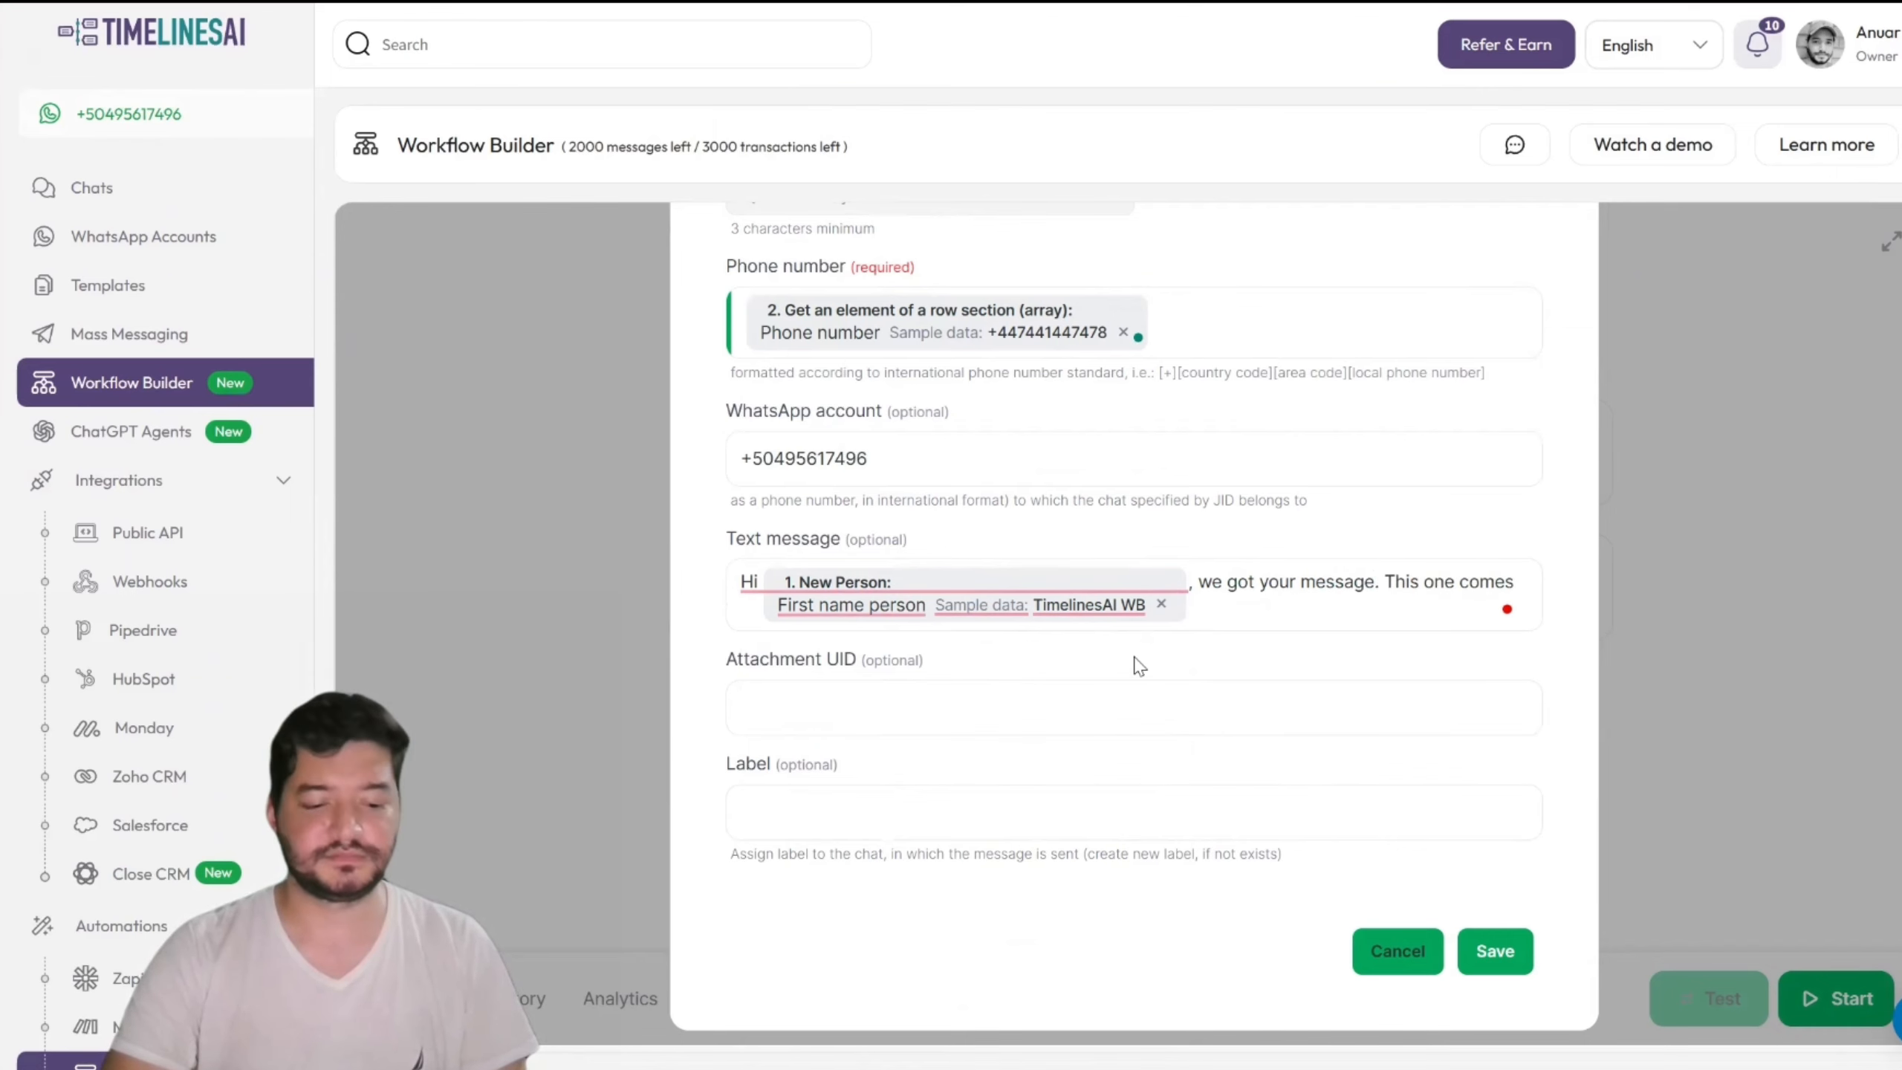
{"action": "type", "text": "friom"}
{"action": "key", "text": "BackSpace"}
{"action": "key", "text": "BackSpace"}
{"action": "key", "text": "BackSpace"}
{"action": "key", "text": "BackSpace"}
{"action": "key", "text": "BackSpace"}
{"action": "key", "text": "BackSpace"}
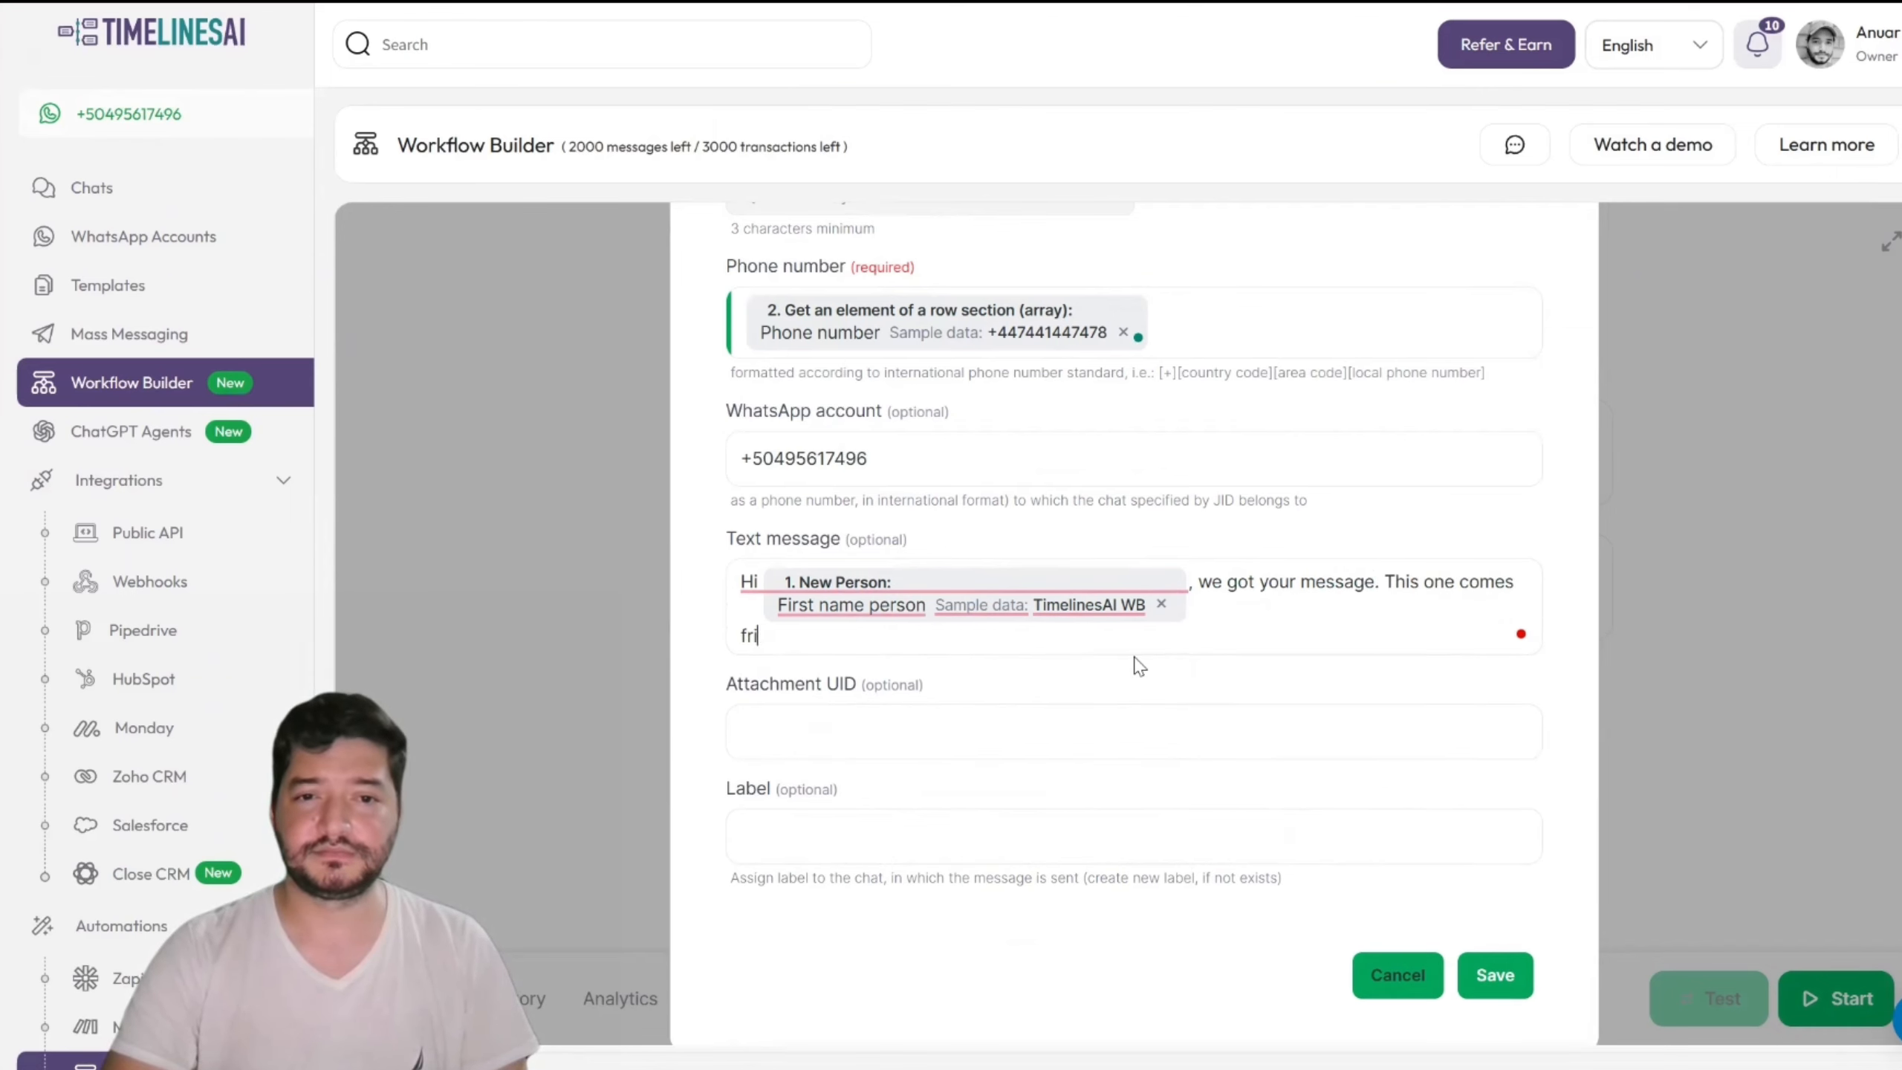
{"action": "type", "text": "from the Wor"}
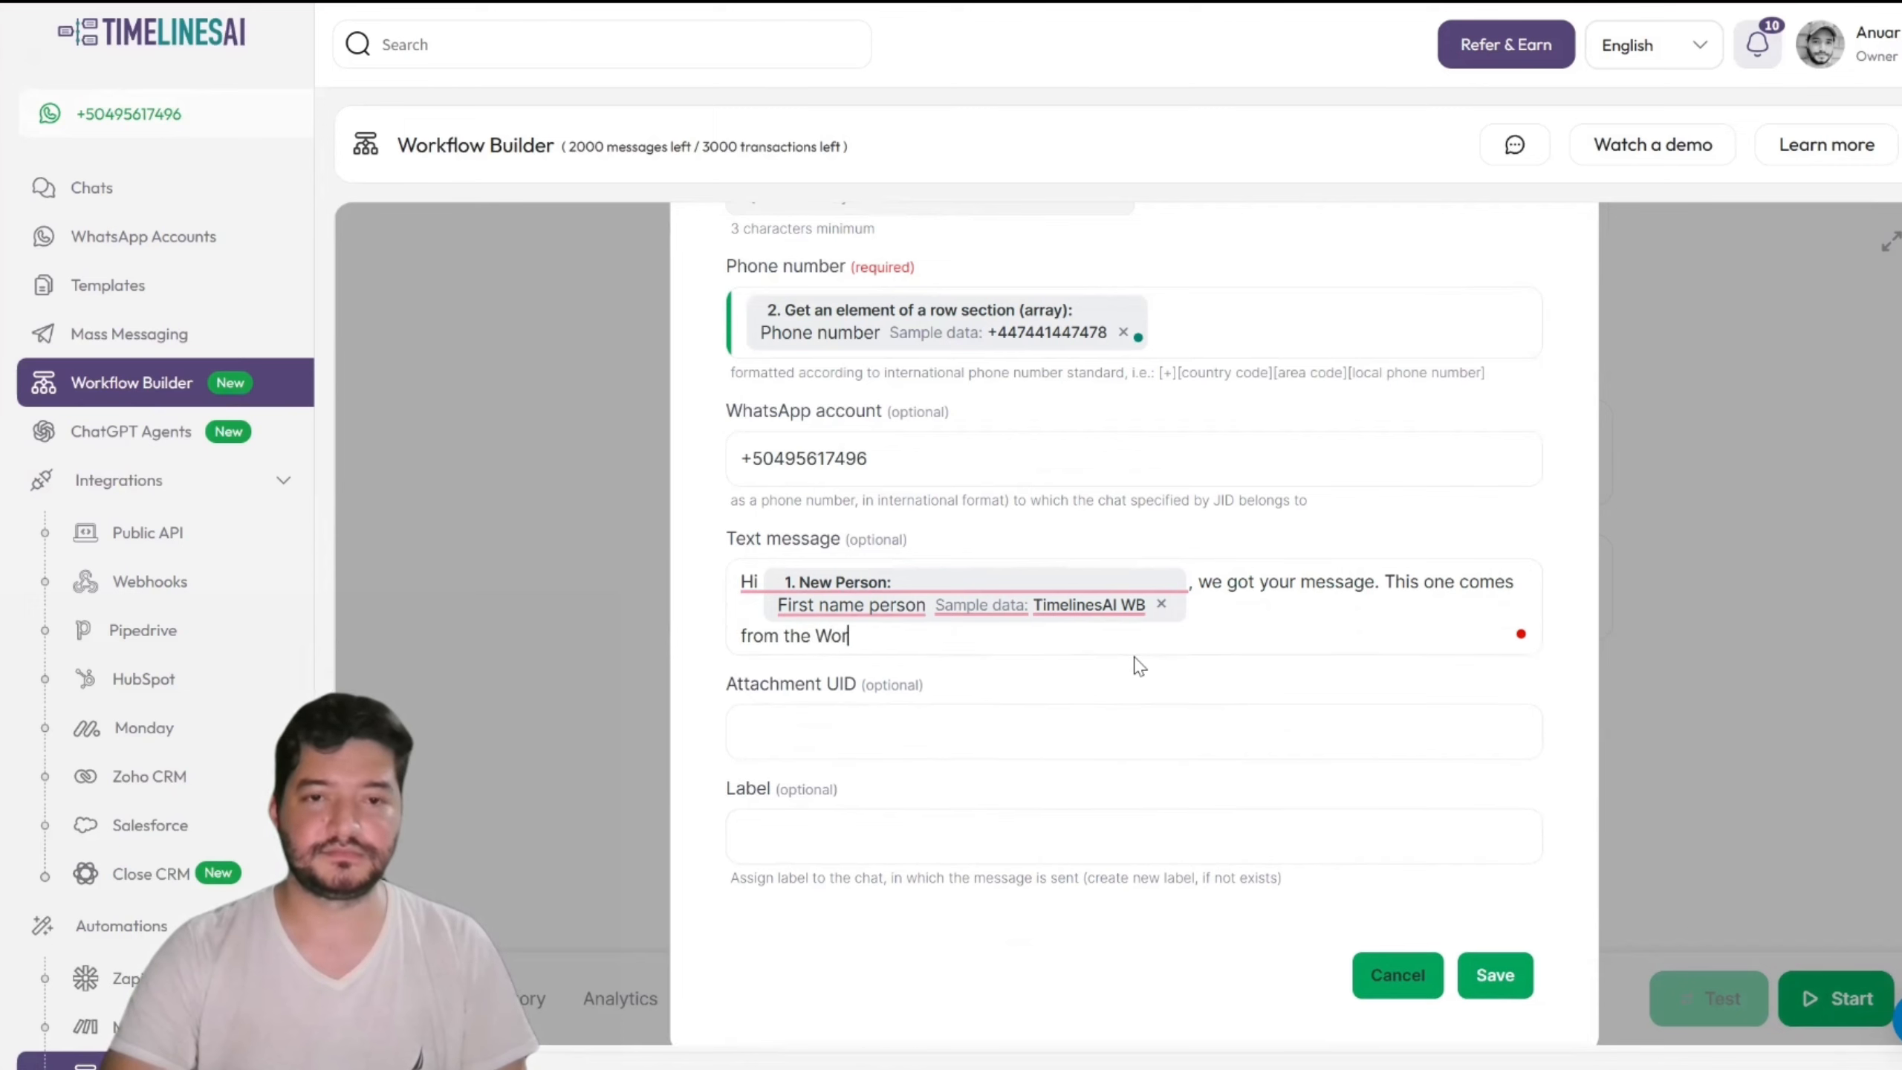
{"action": "type", "text": "kflow Builderª"}
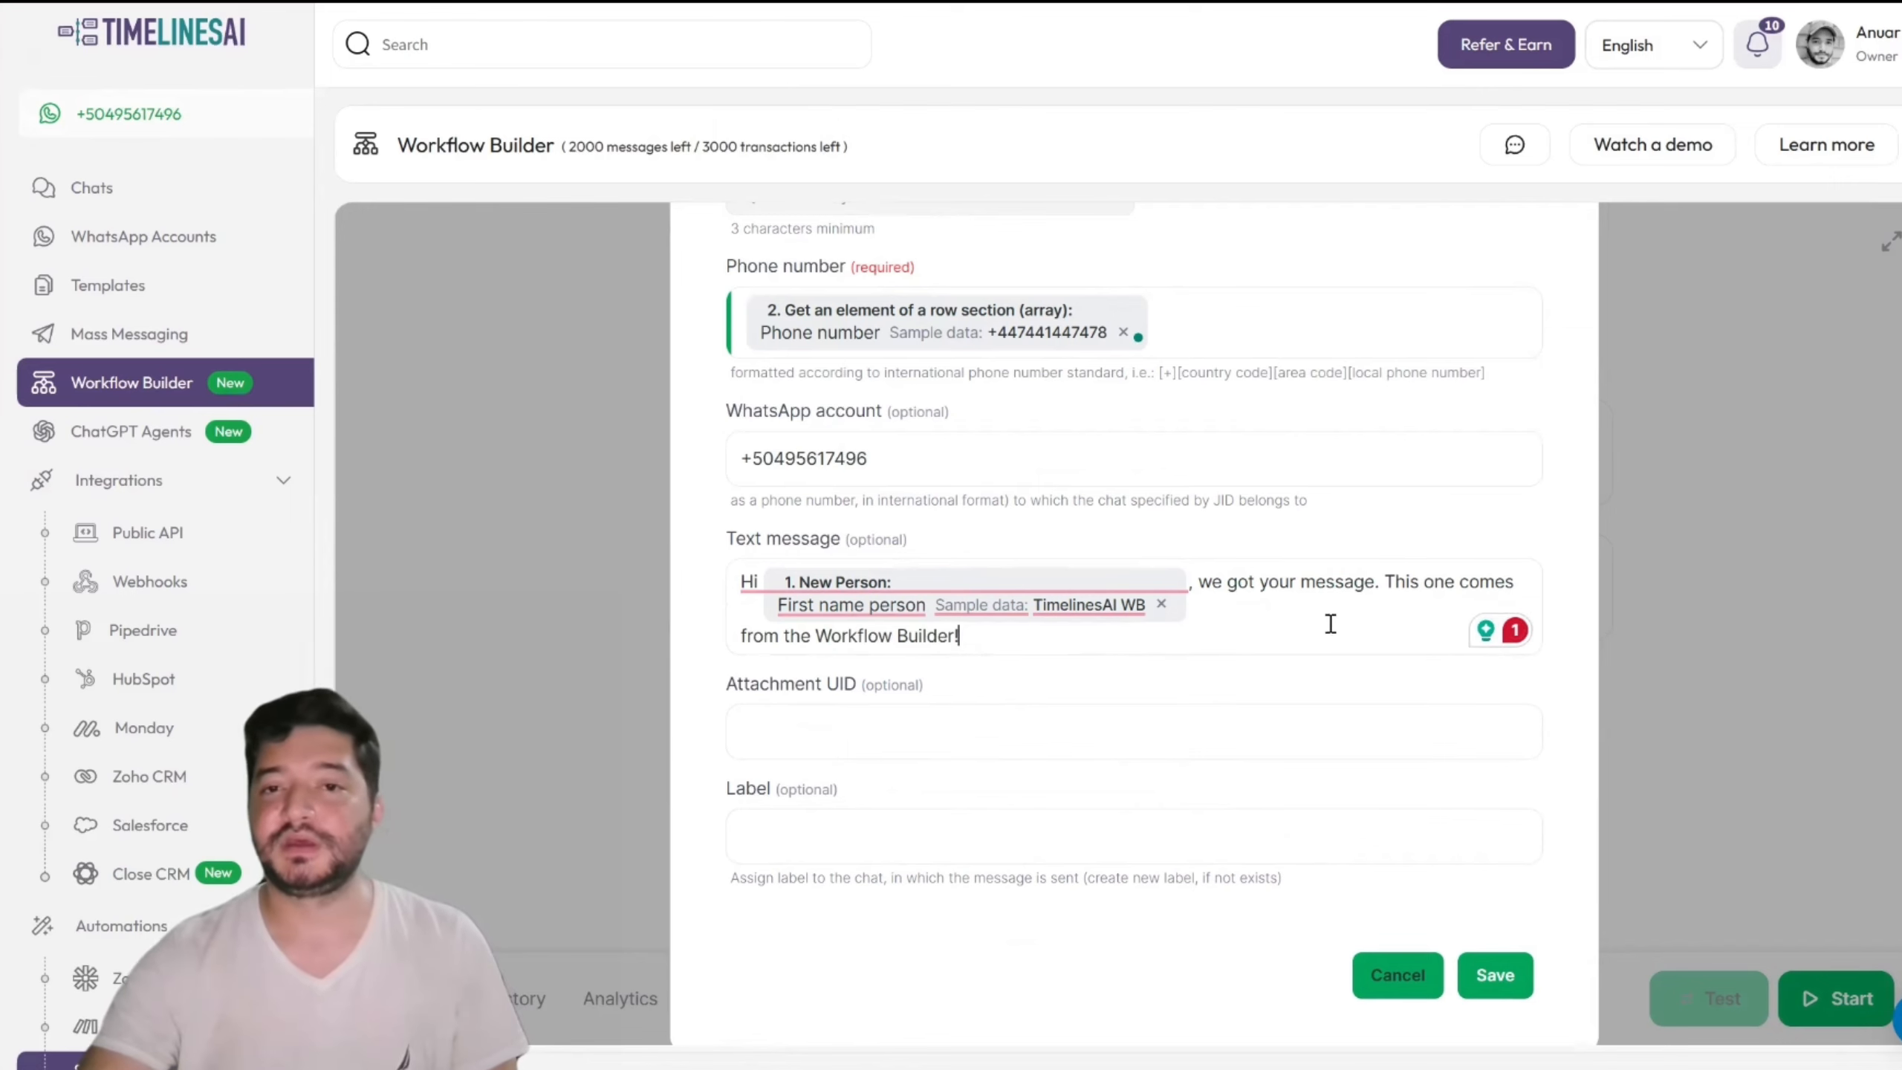
{"action": "mouse_move", "coordinate": [763, 570]}
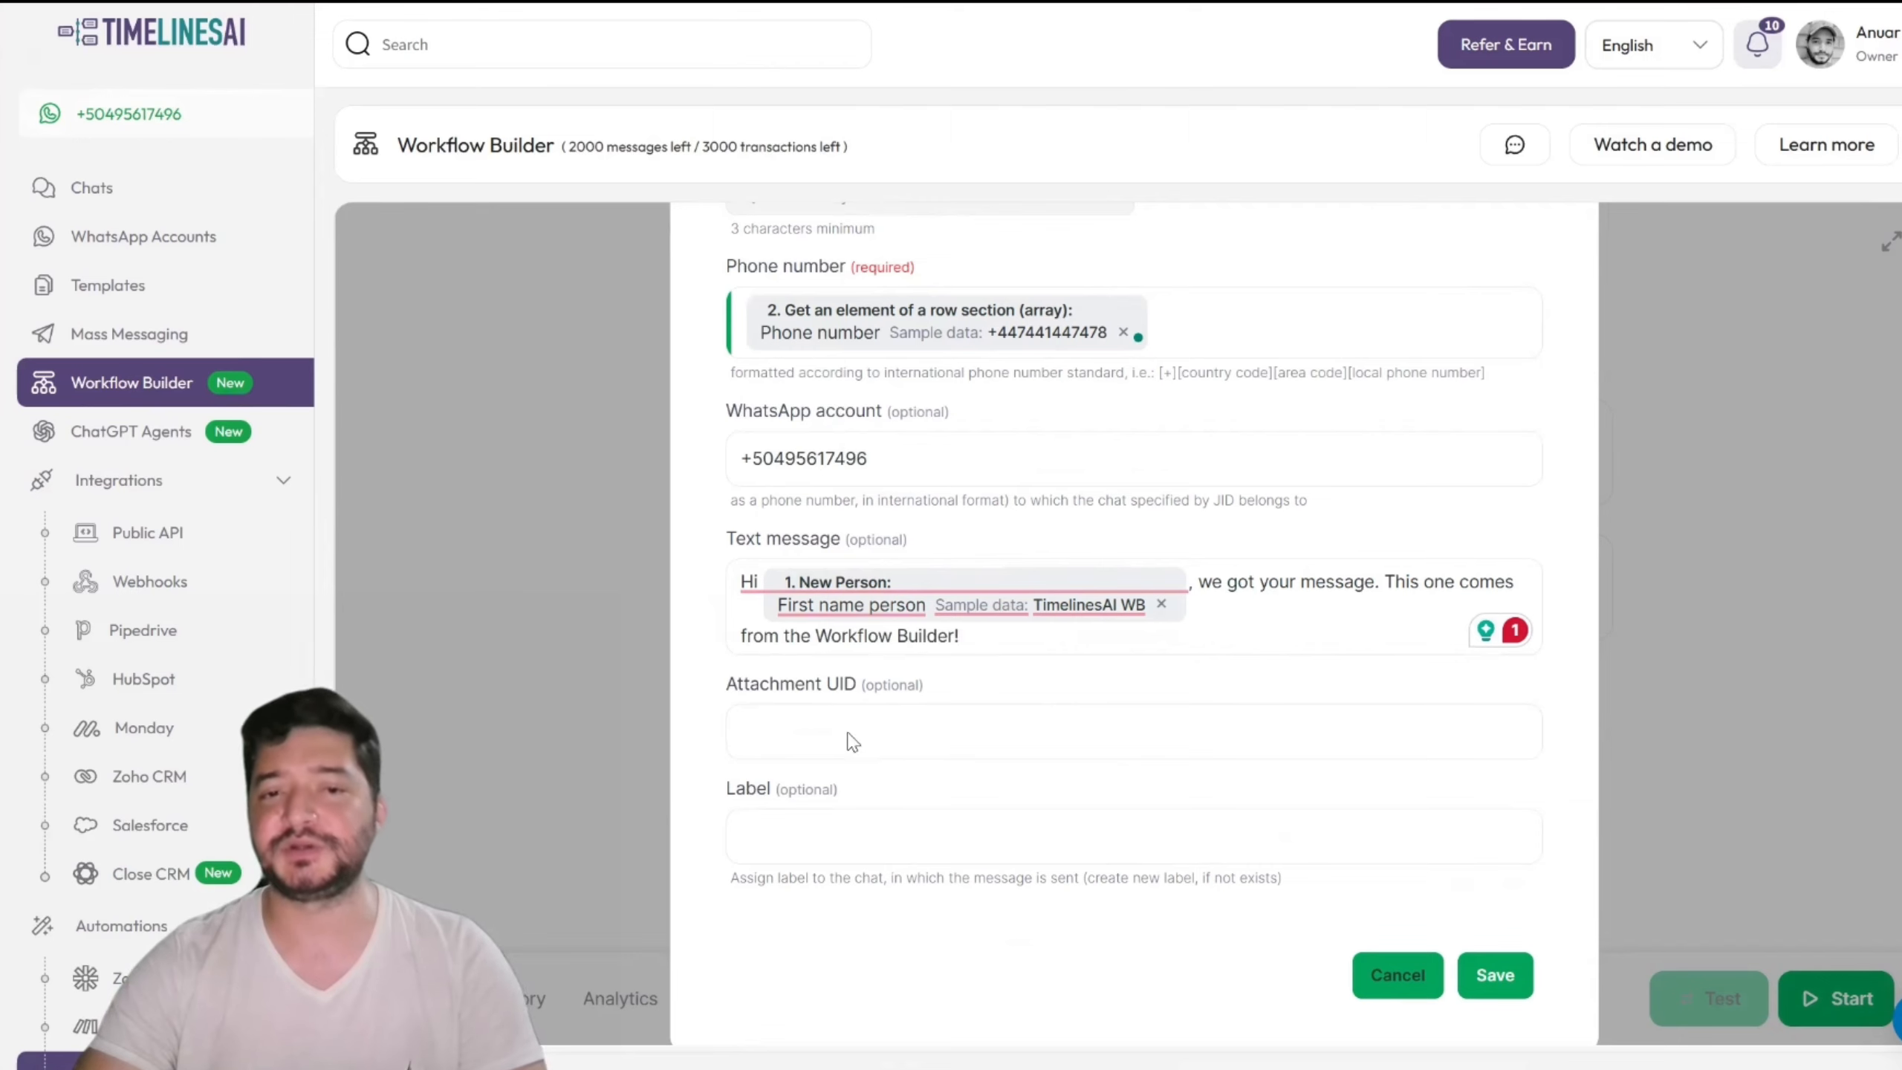
{"action": "double_click", "coordinate": [836, 686]}
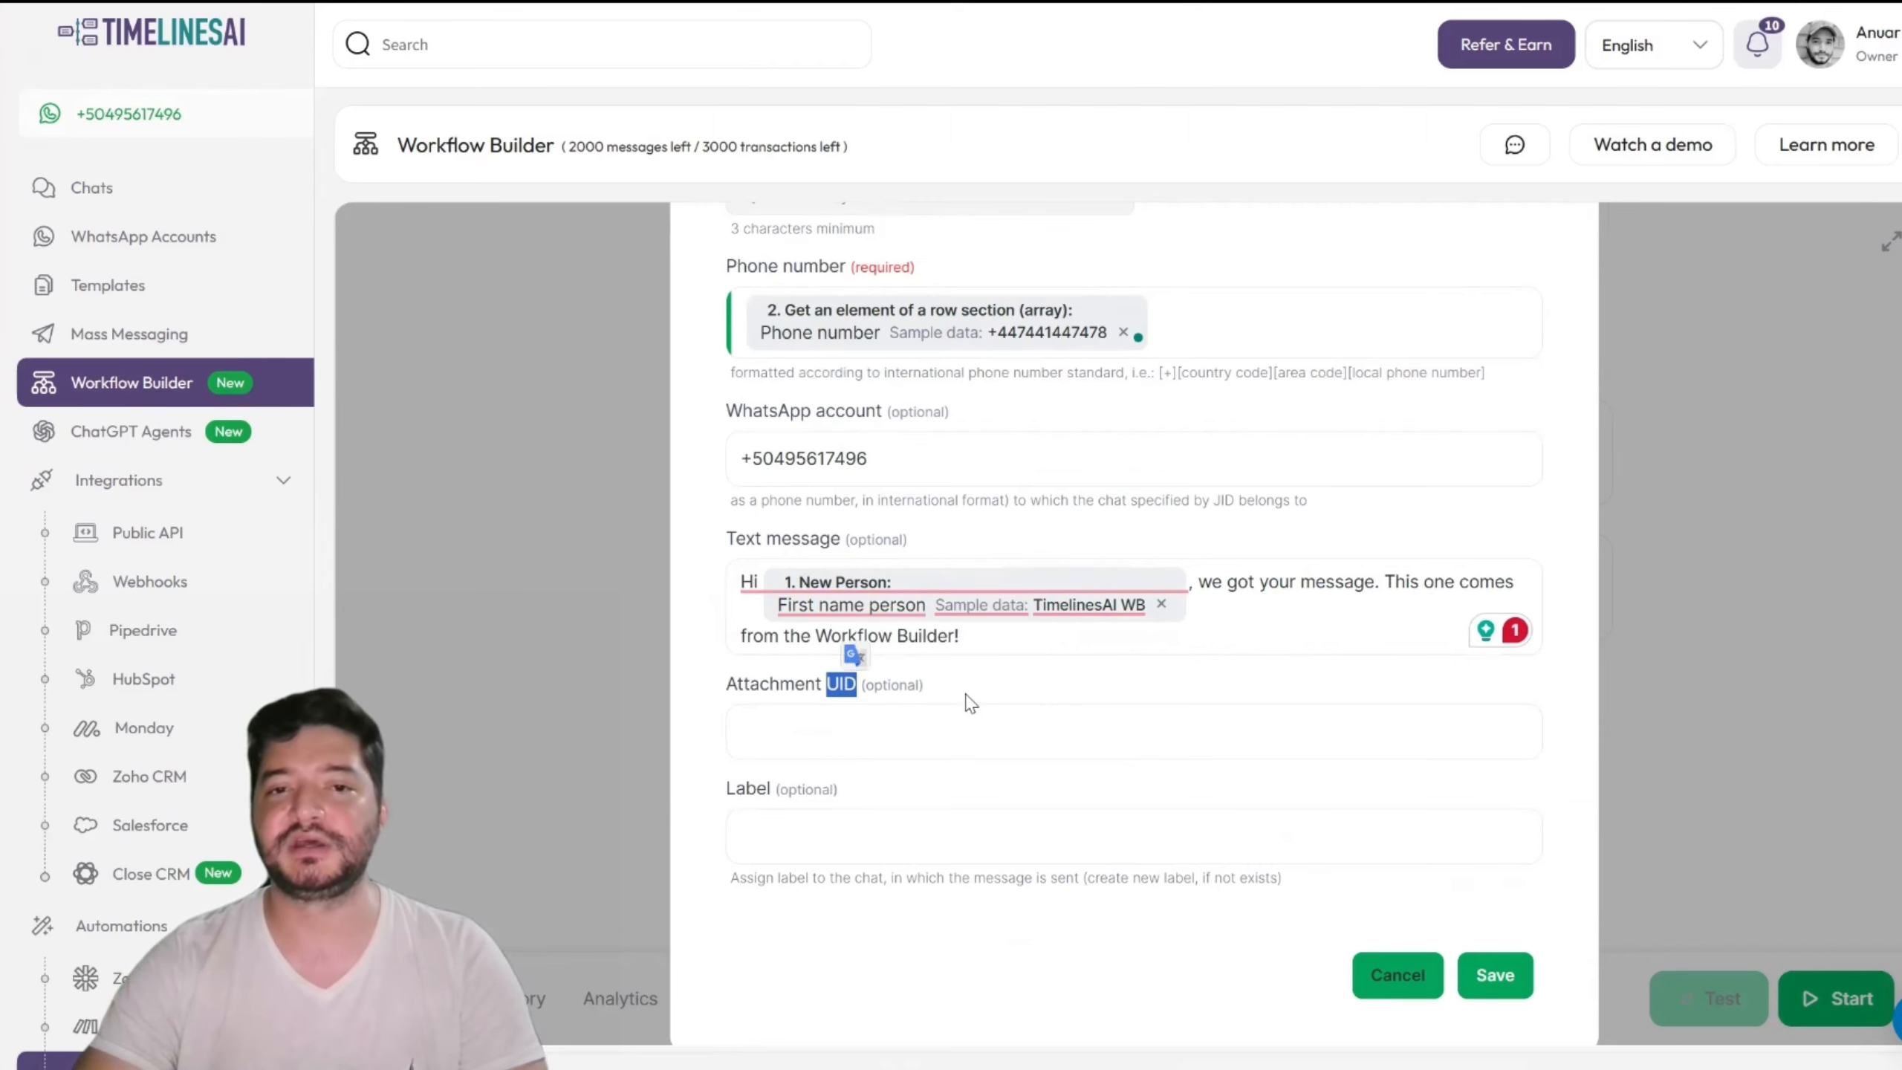
{"action": "left_click", "coordinate": [852, 759]}
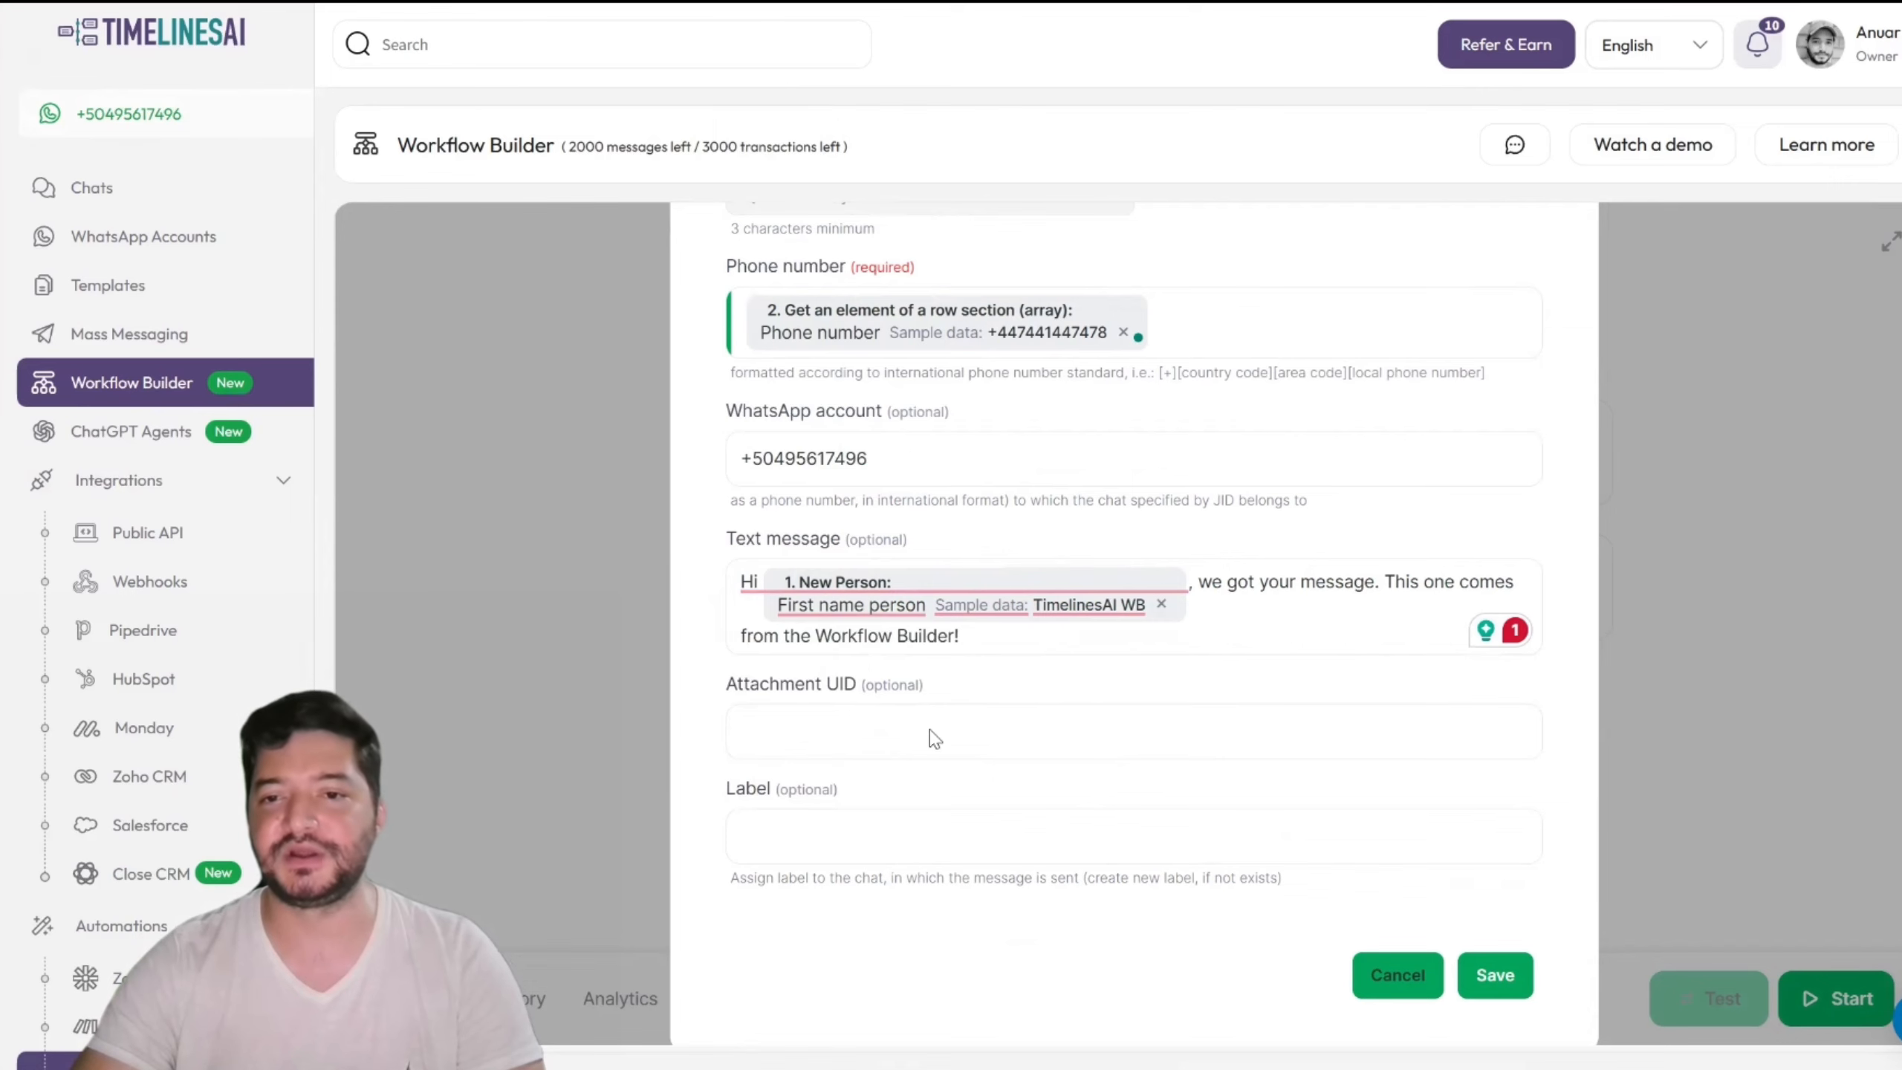
Step: Save and test the send-message step, then accept its sample to add Step 3
{"action": "left_click", "coordinate": [1495, 977]}
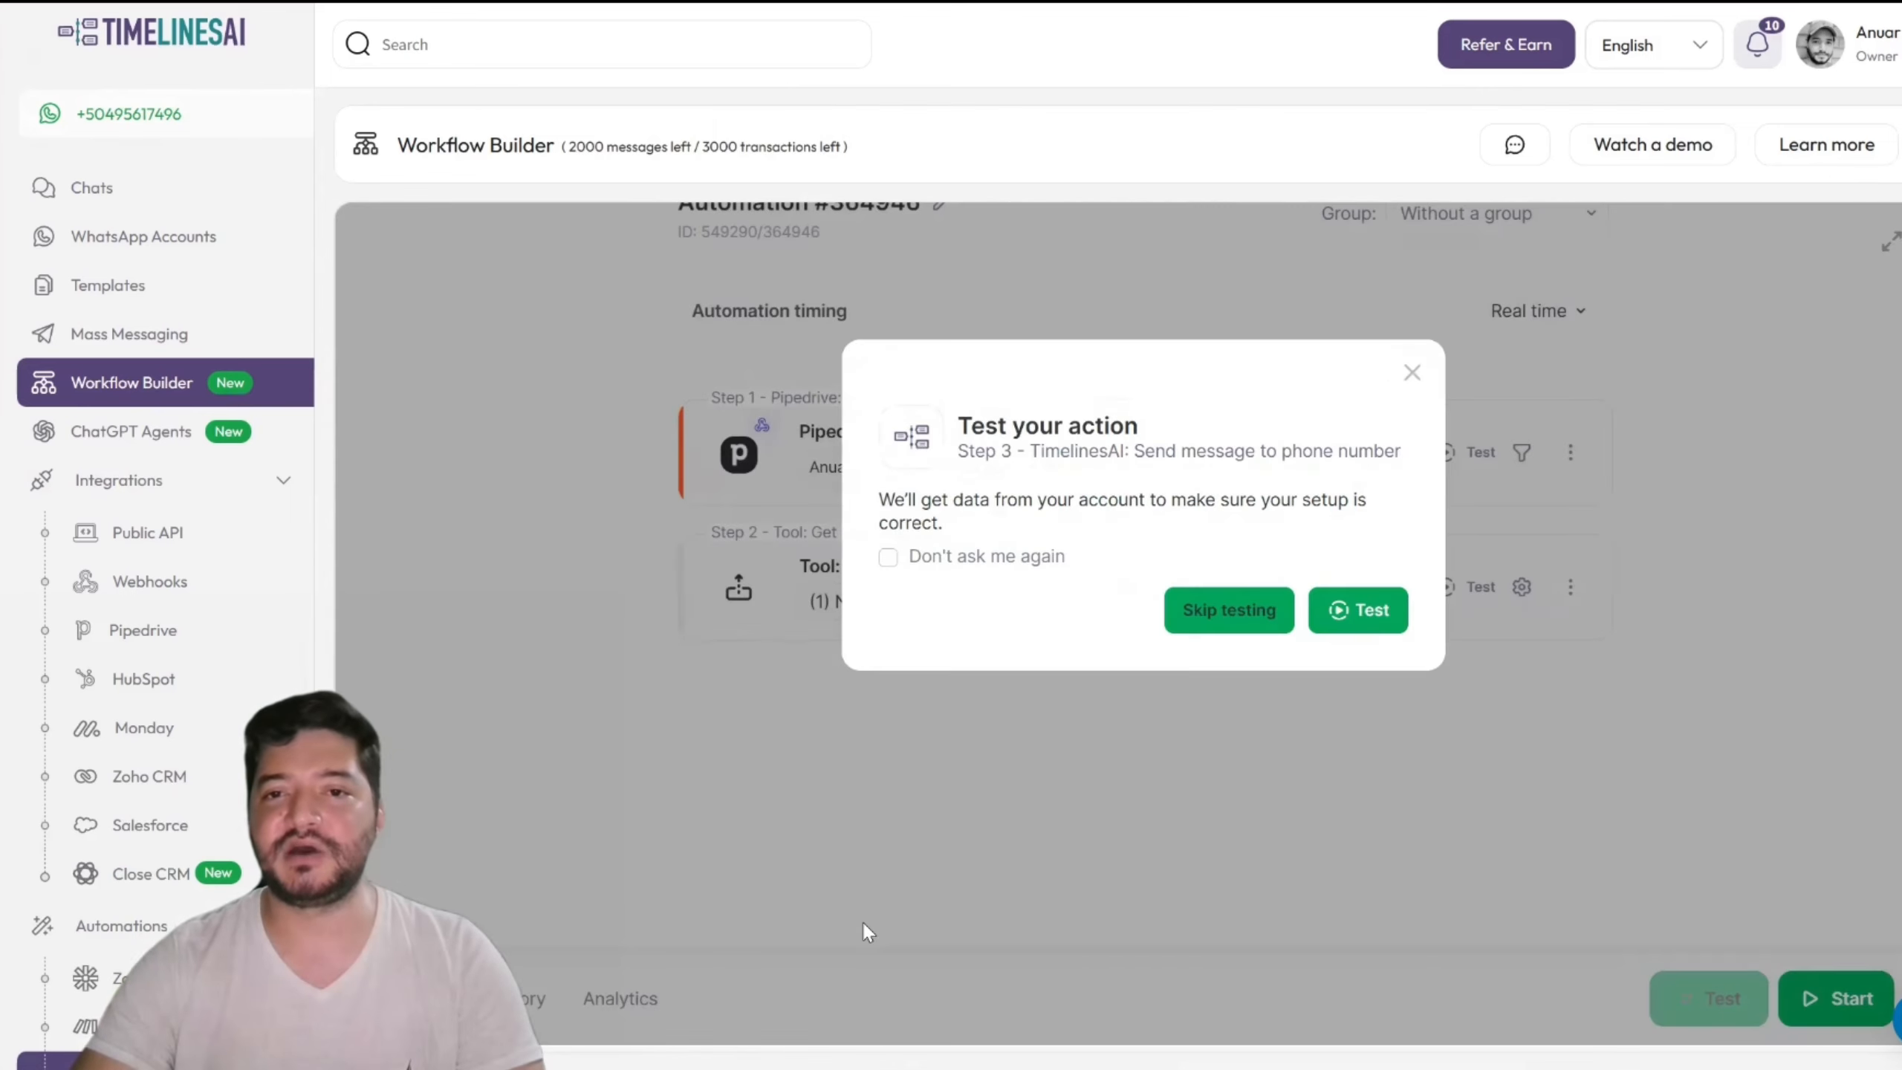
{"action": "left_click", "coordinate": [1340, 613]}
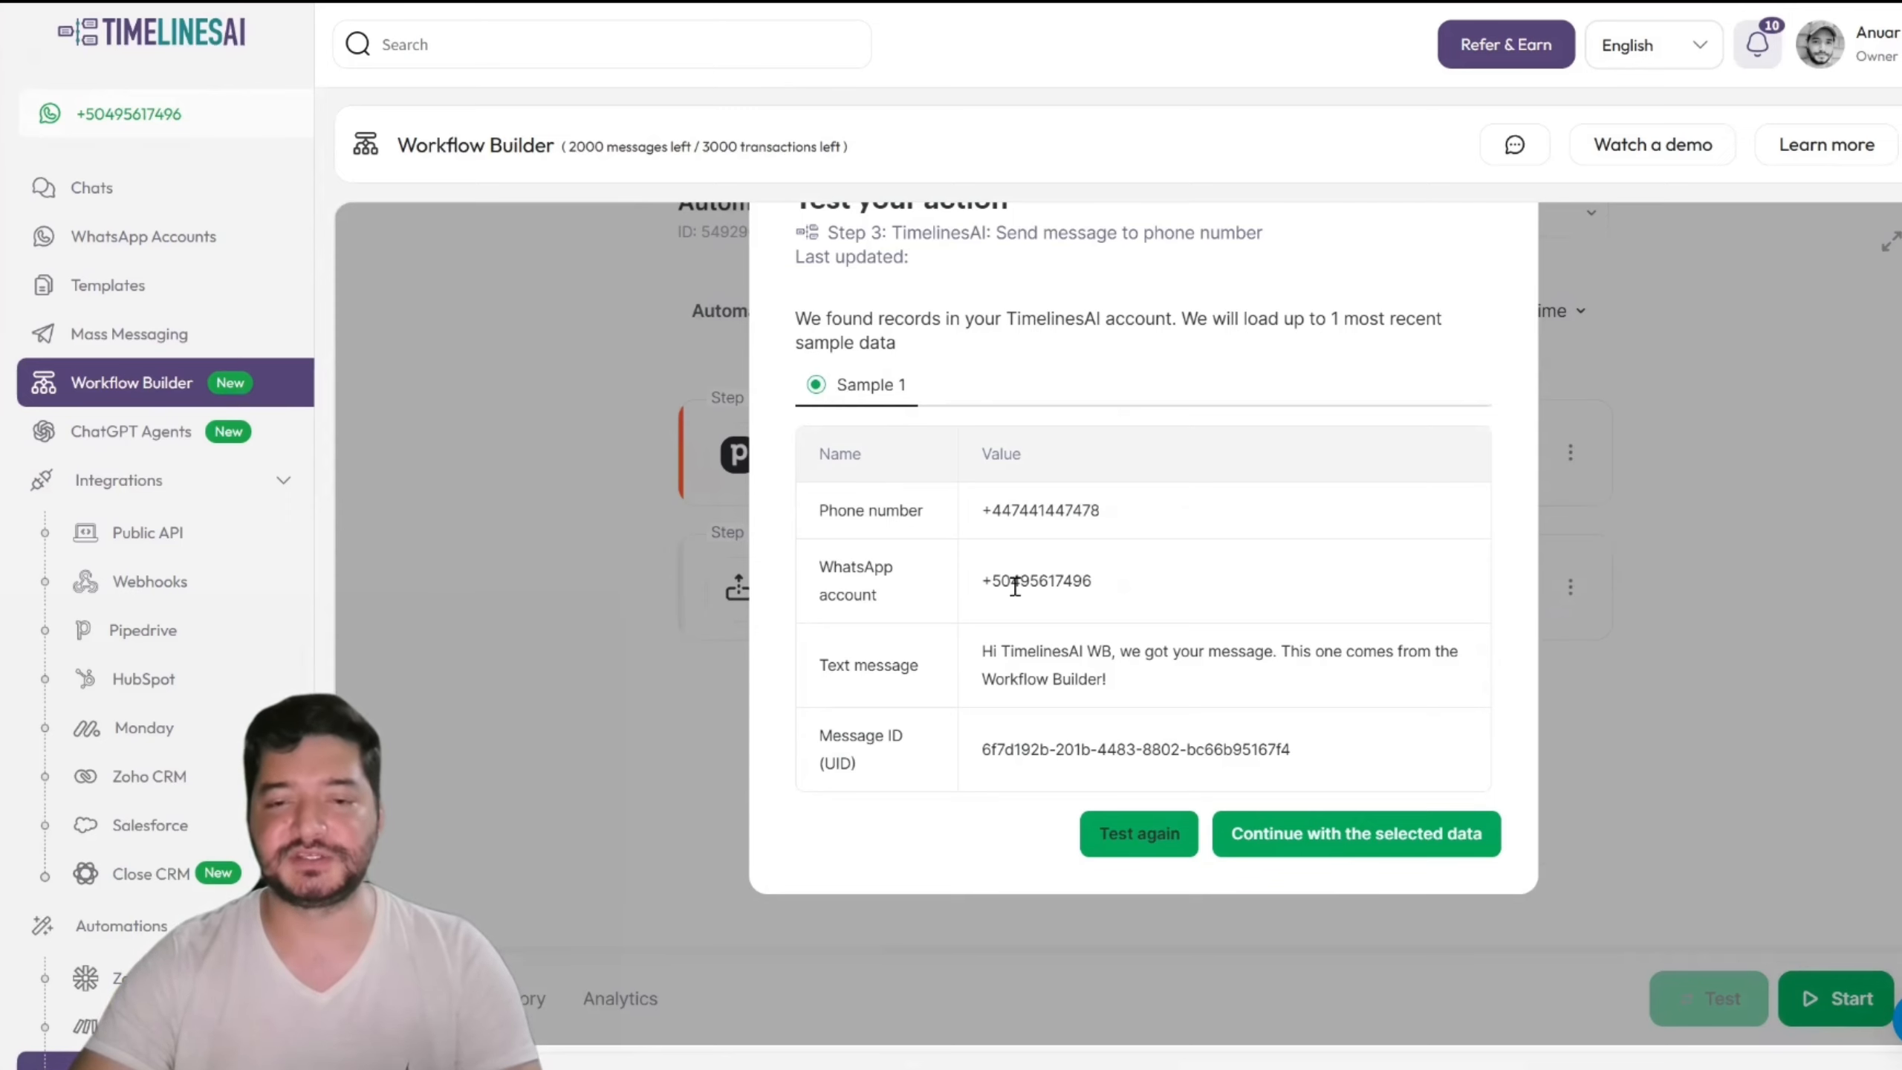
{"action": "left_click_drag", "start_coordinate": [988, 650], "coordinate": [1131, 691]}
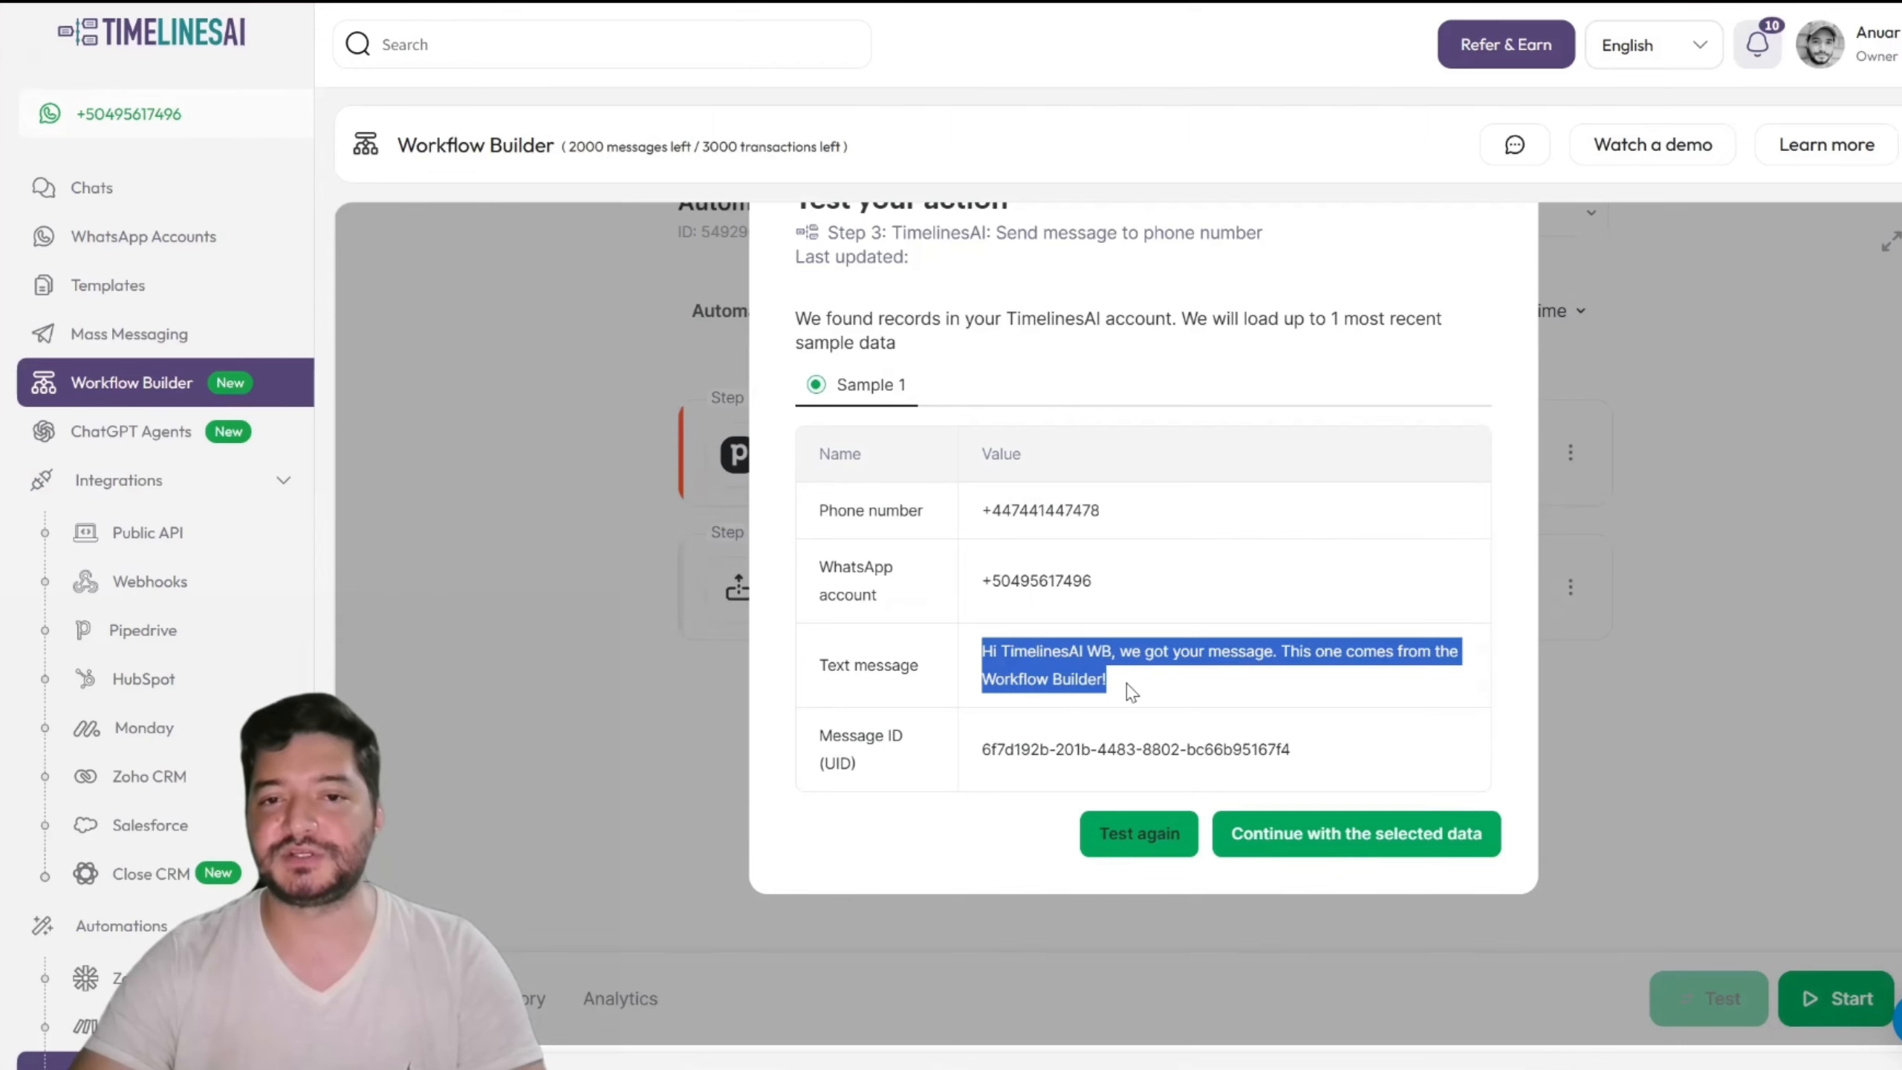
{"action": "left_click", "coordinate": [1127, 684]}
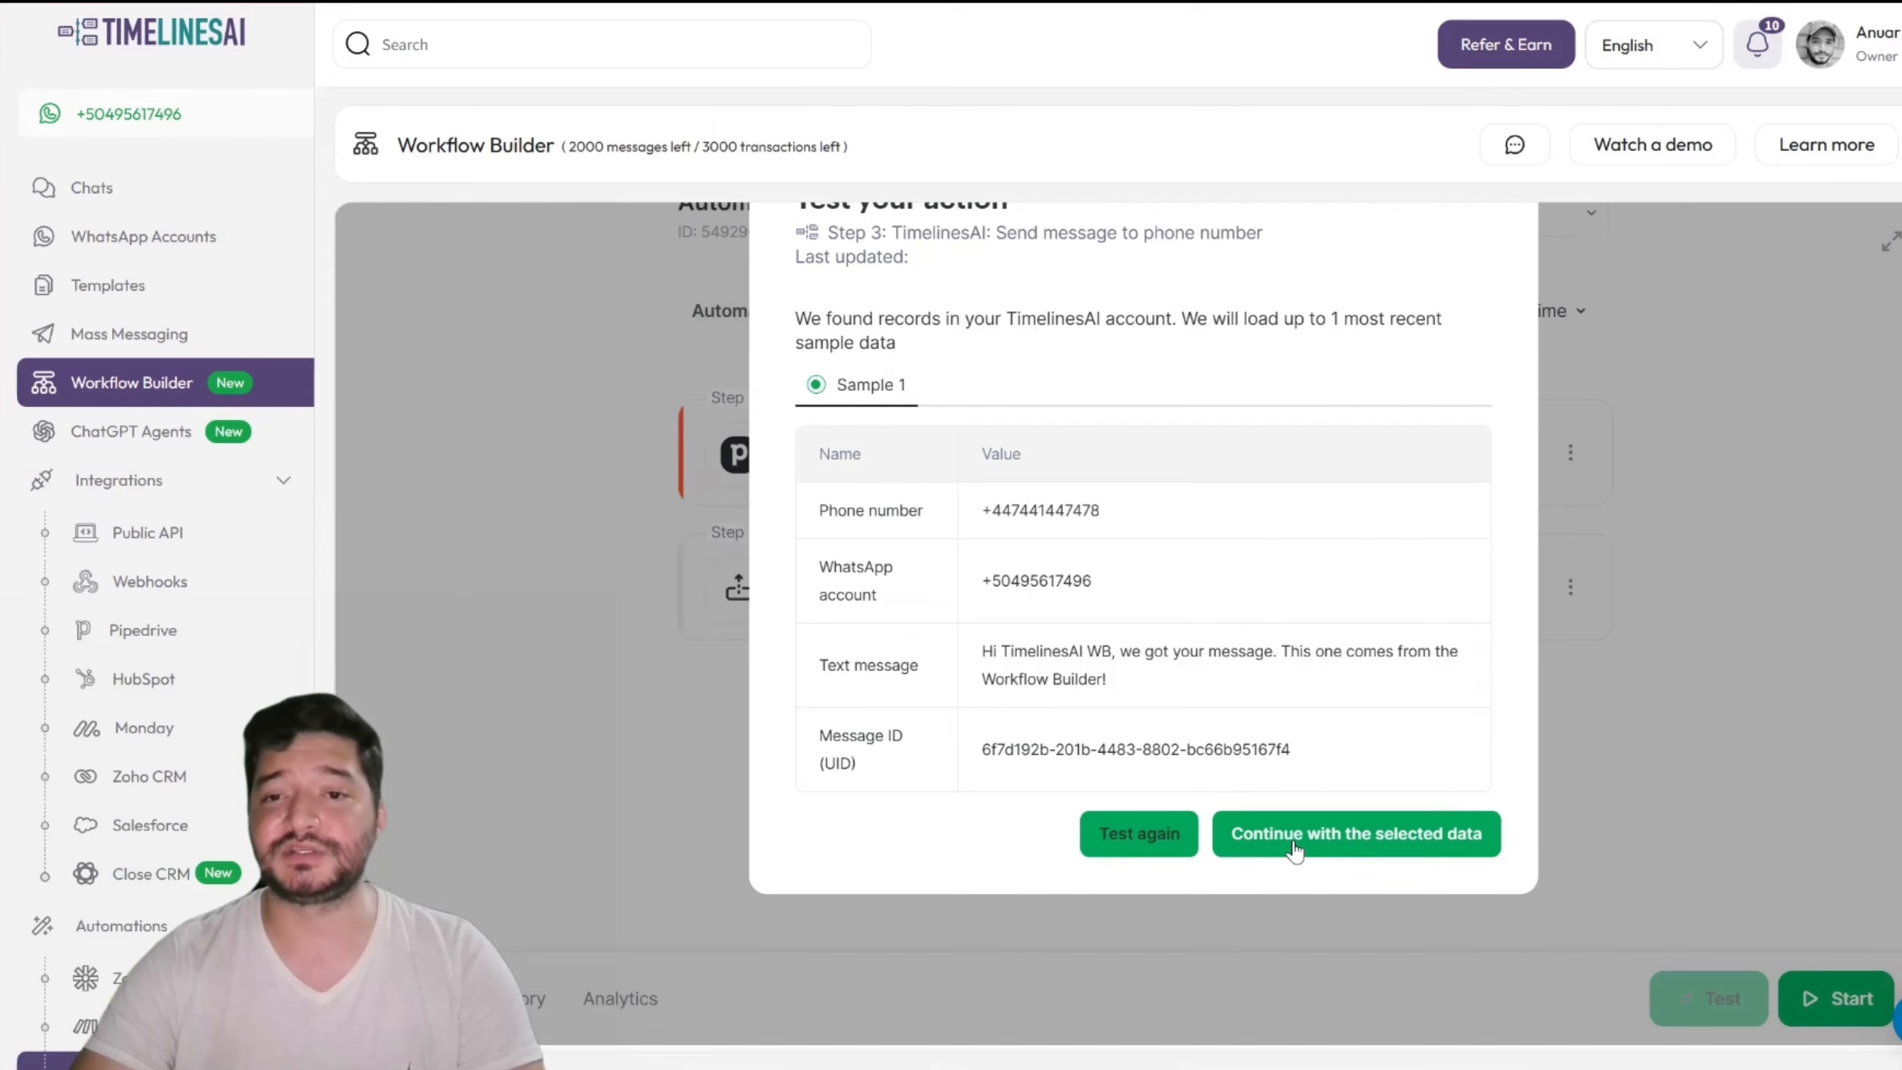
{"action": "left_click", "coordinate": [1320, 842]}
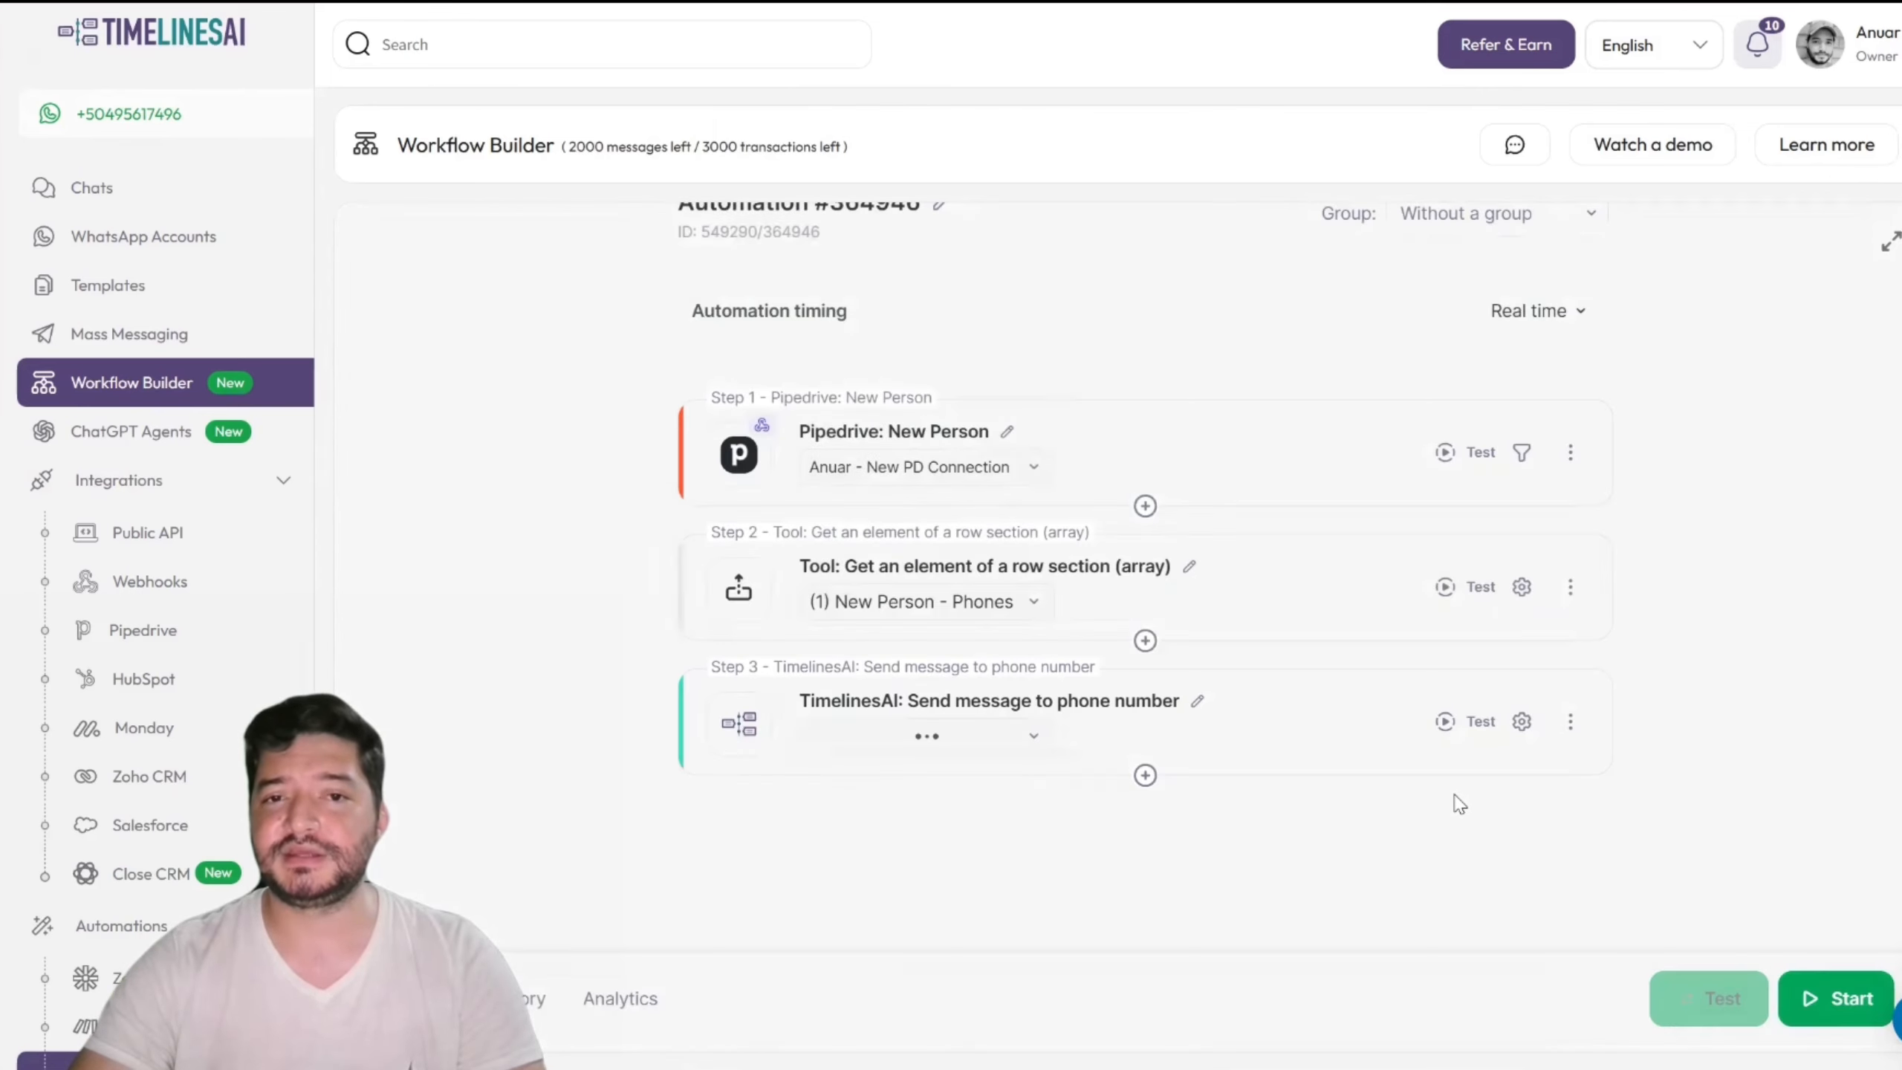
Step: Start Automation #364946, dismiss the 'automation is on' notice, and return to Automations
{"action": "left_click", "coordinate": [1827, 999]}
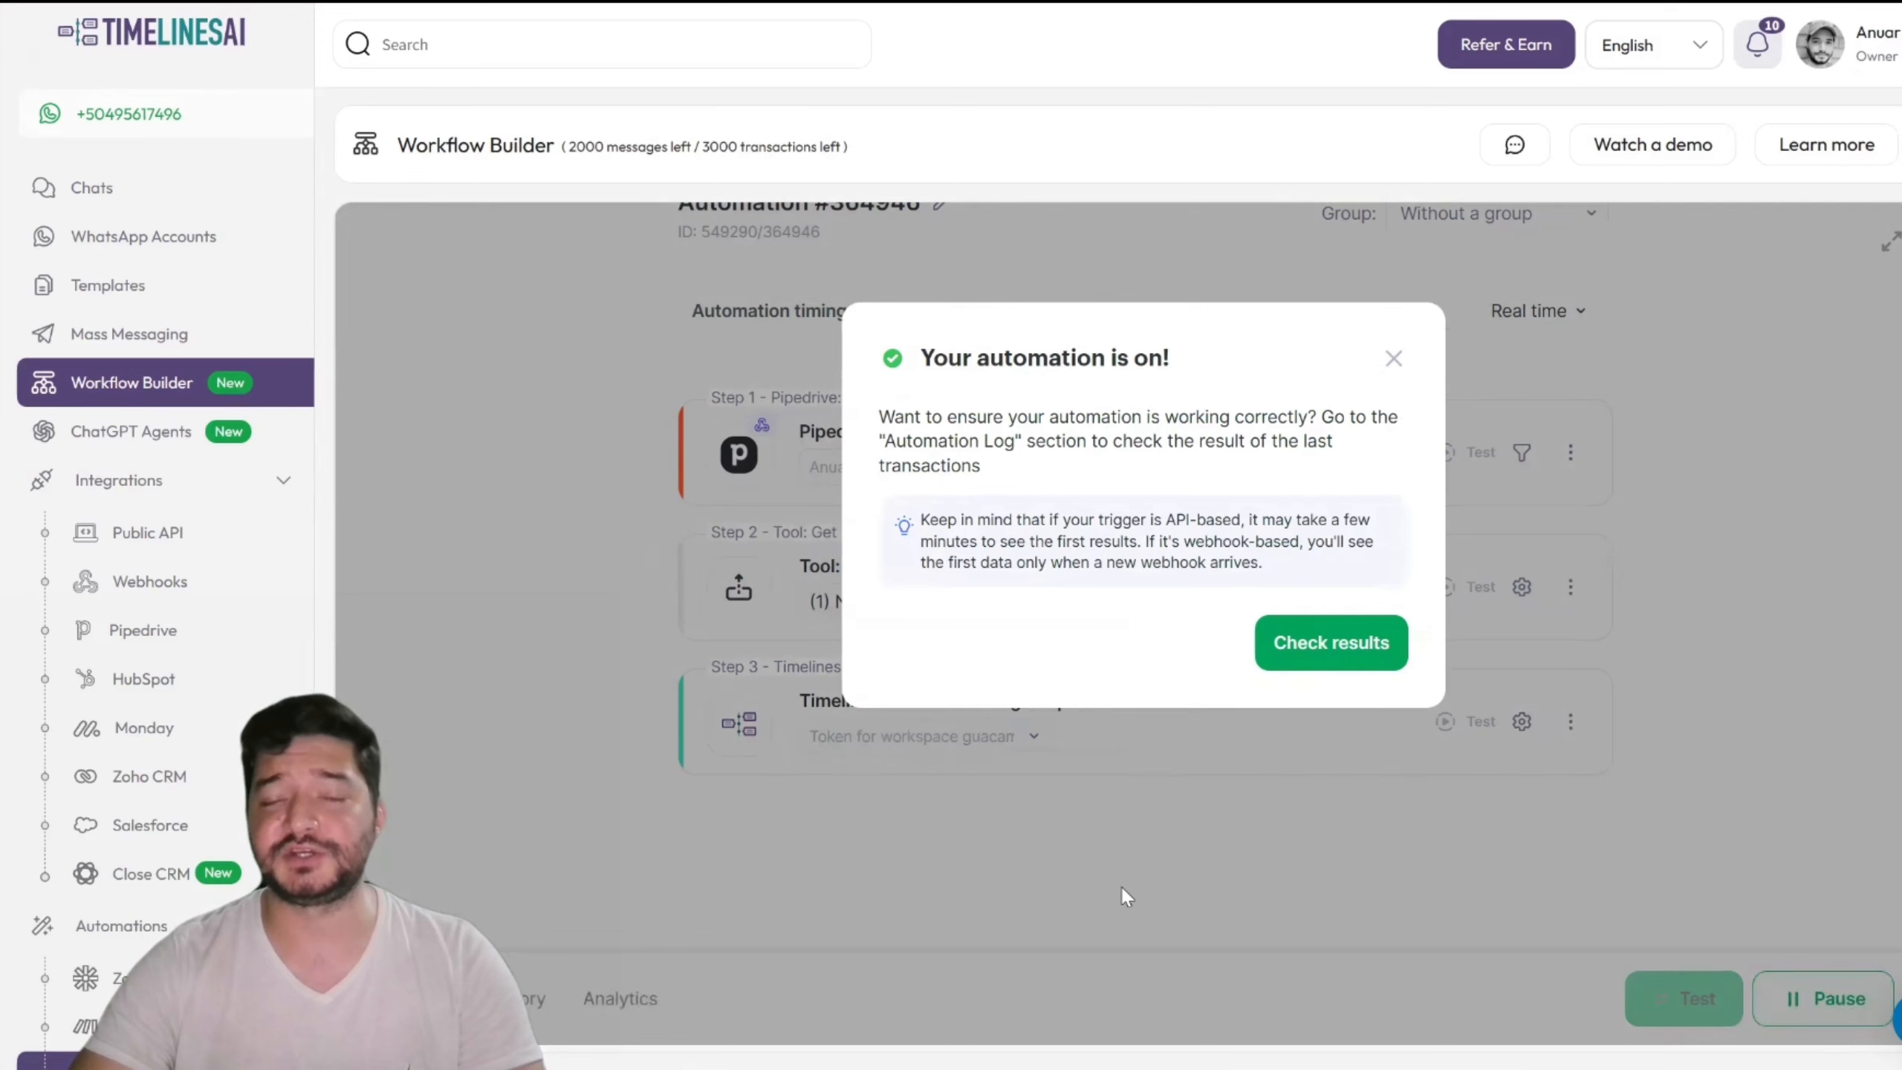
{"action": "left_click", "coordinate": [1390, 367]}
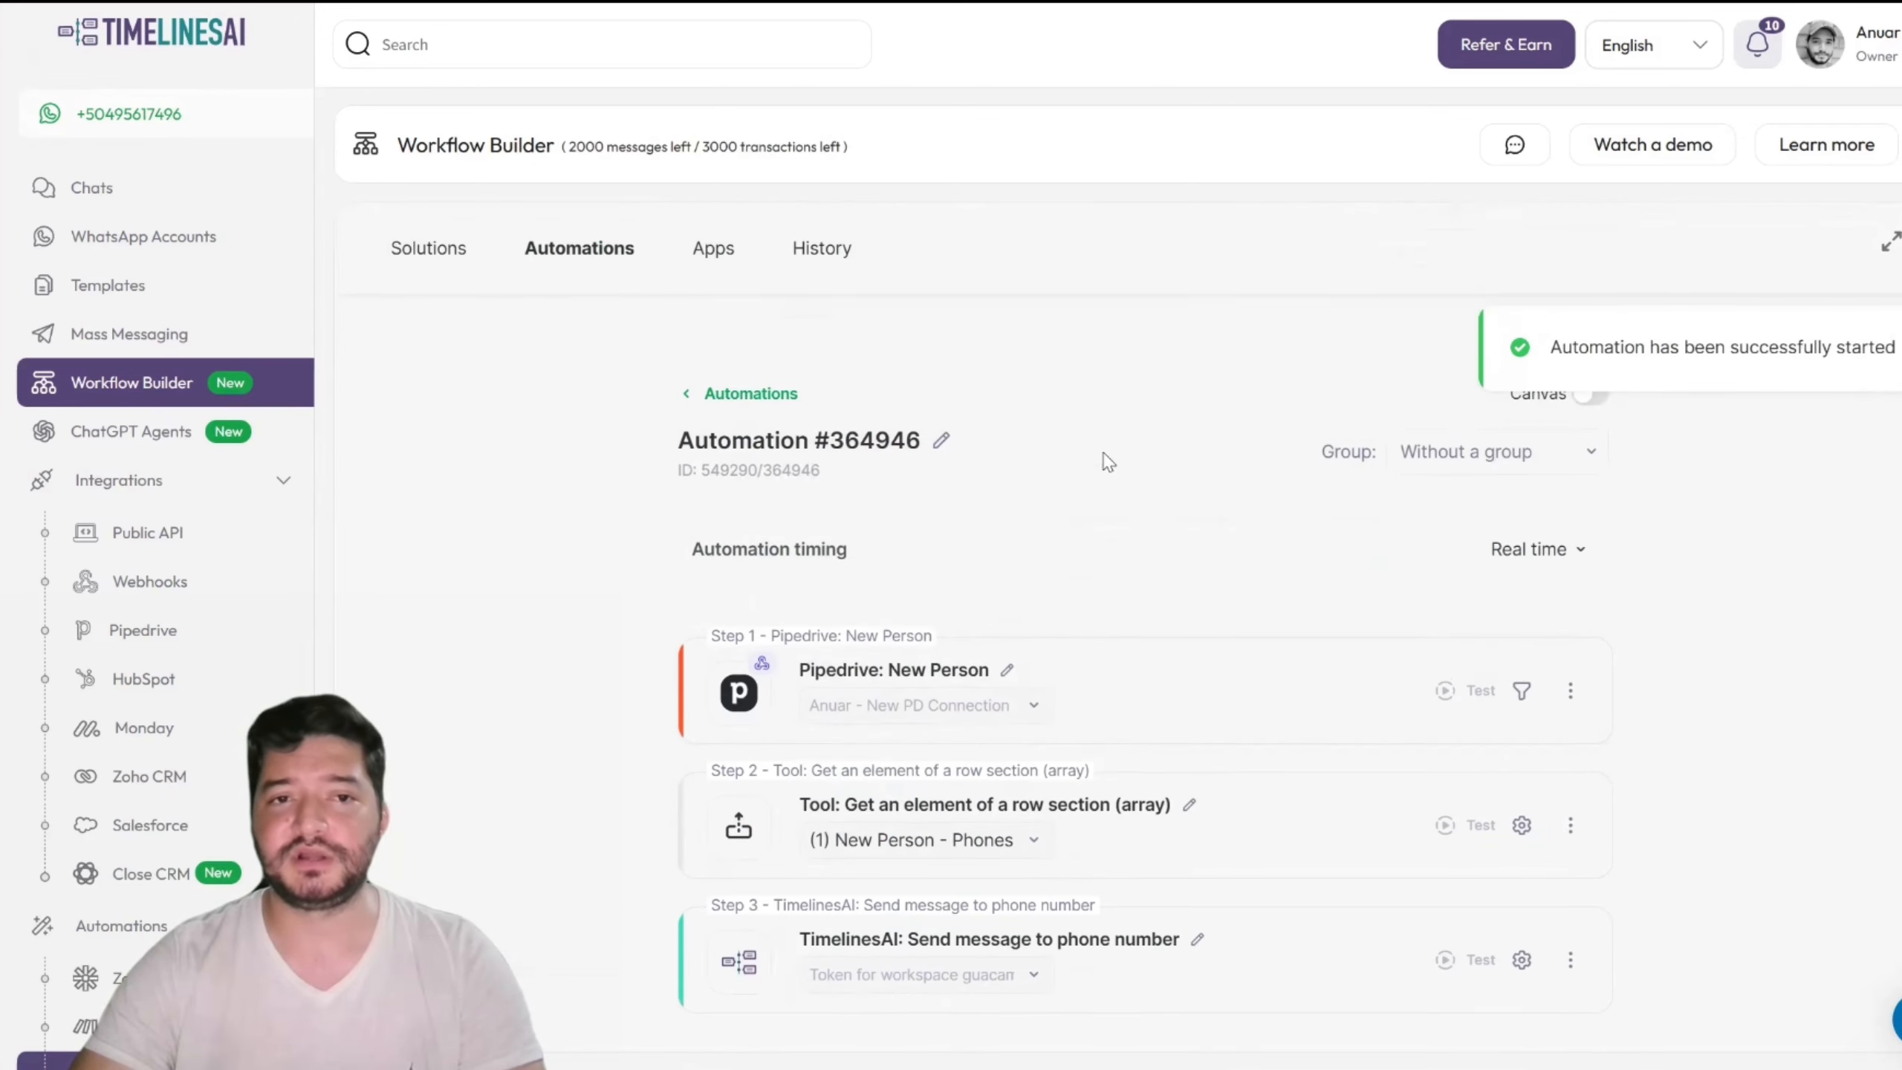
{"action": "left_click", "coordinate": [599, 255]}
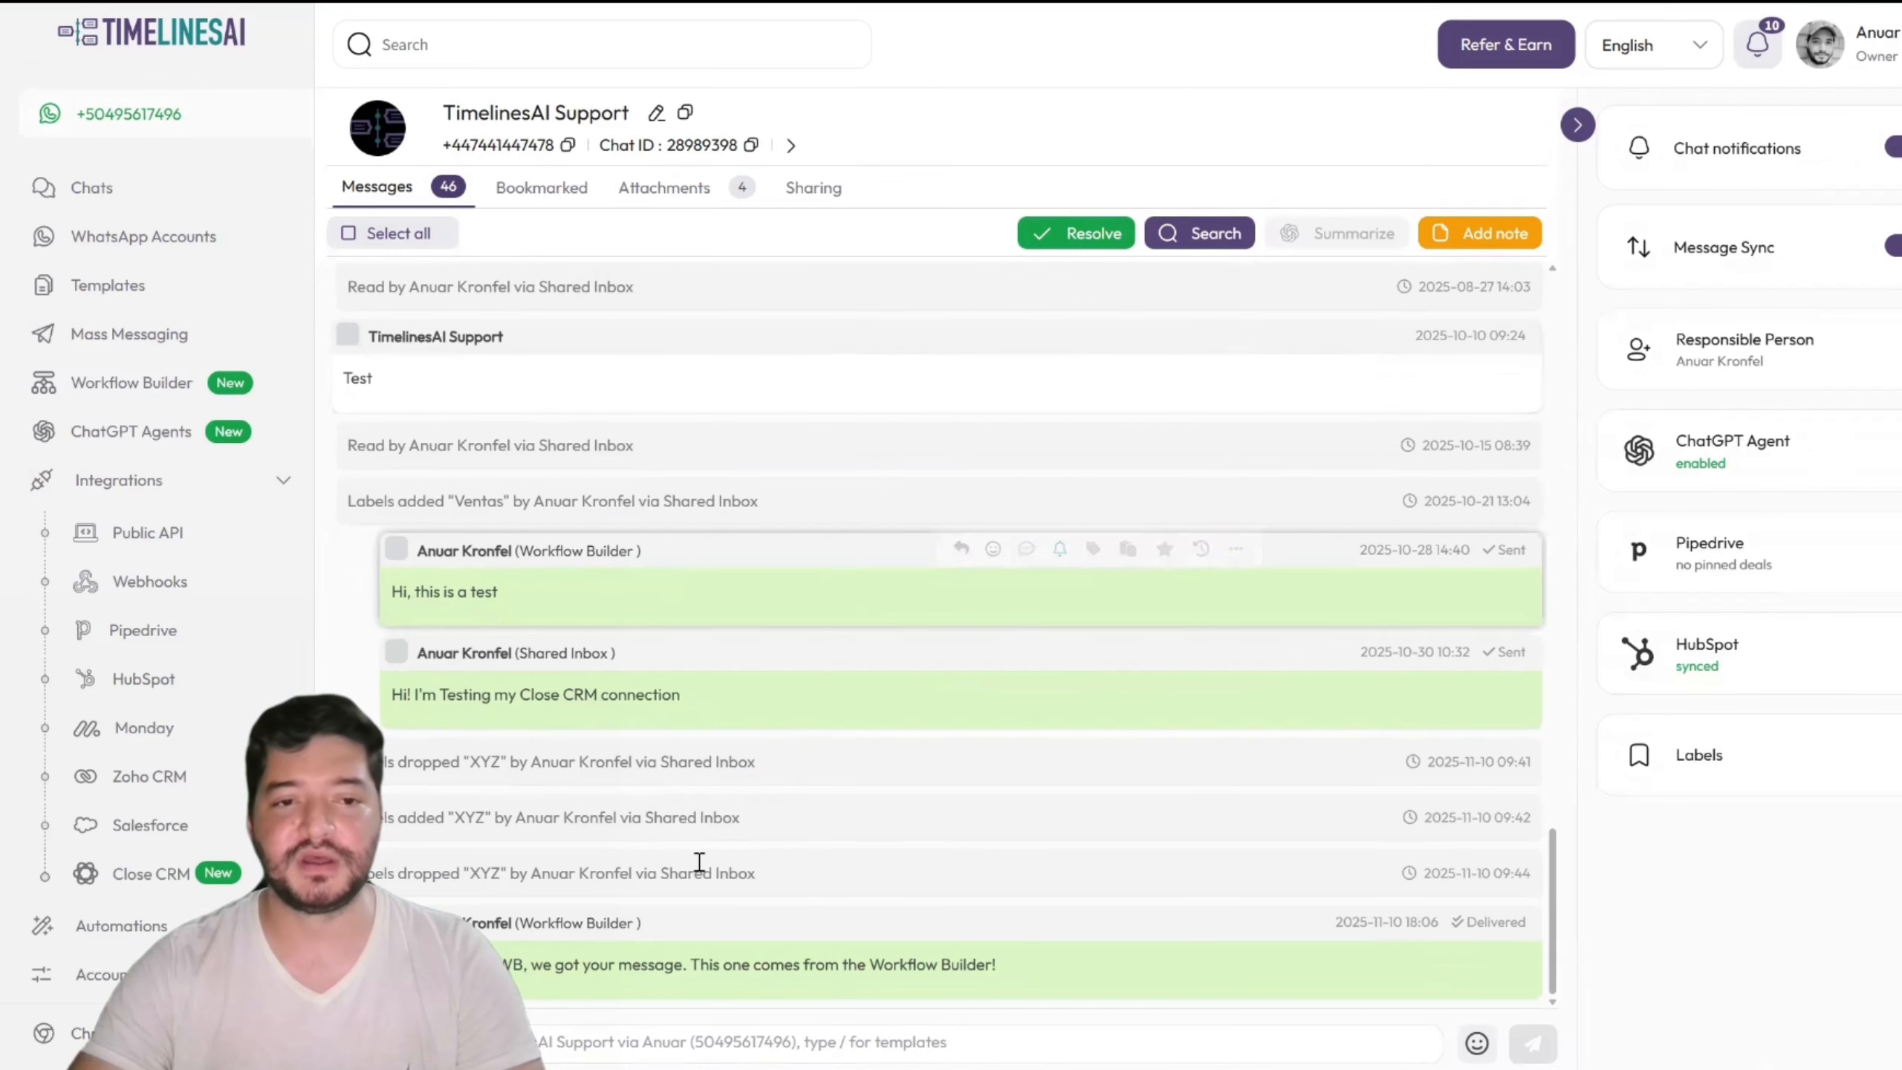
Step: Highlight the Workflow Builder sender label and the delivered "This one comes from the Workflow Builder!" message
{"action": "mouse_move", "coordinate": [498, 943]}
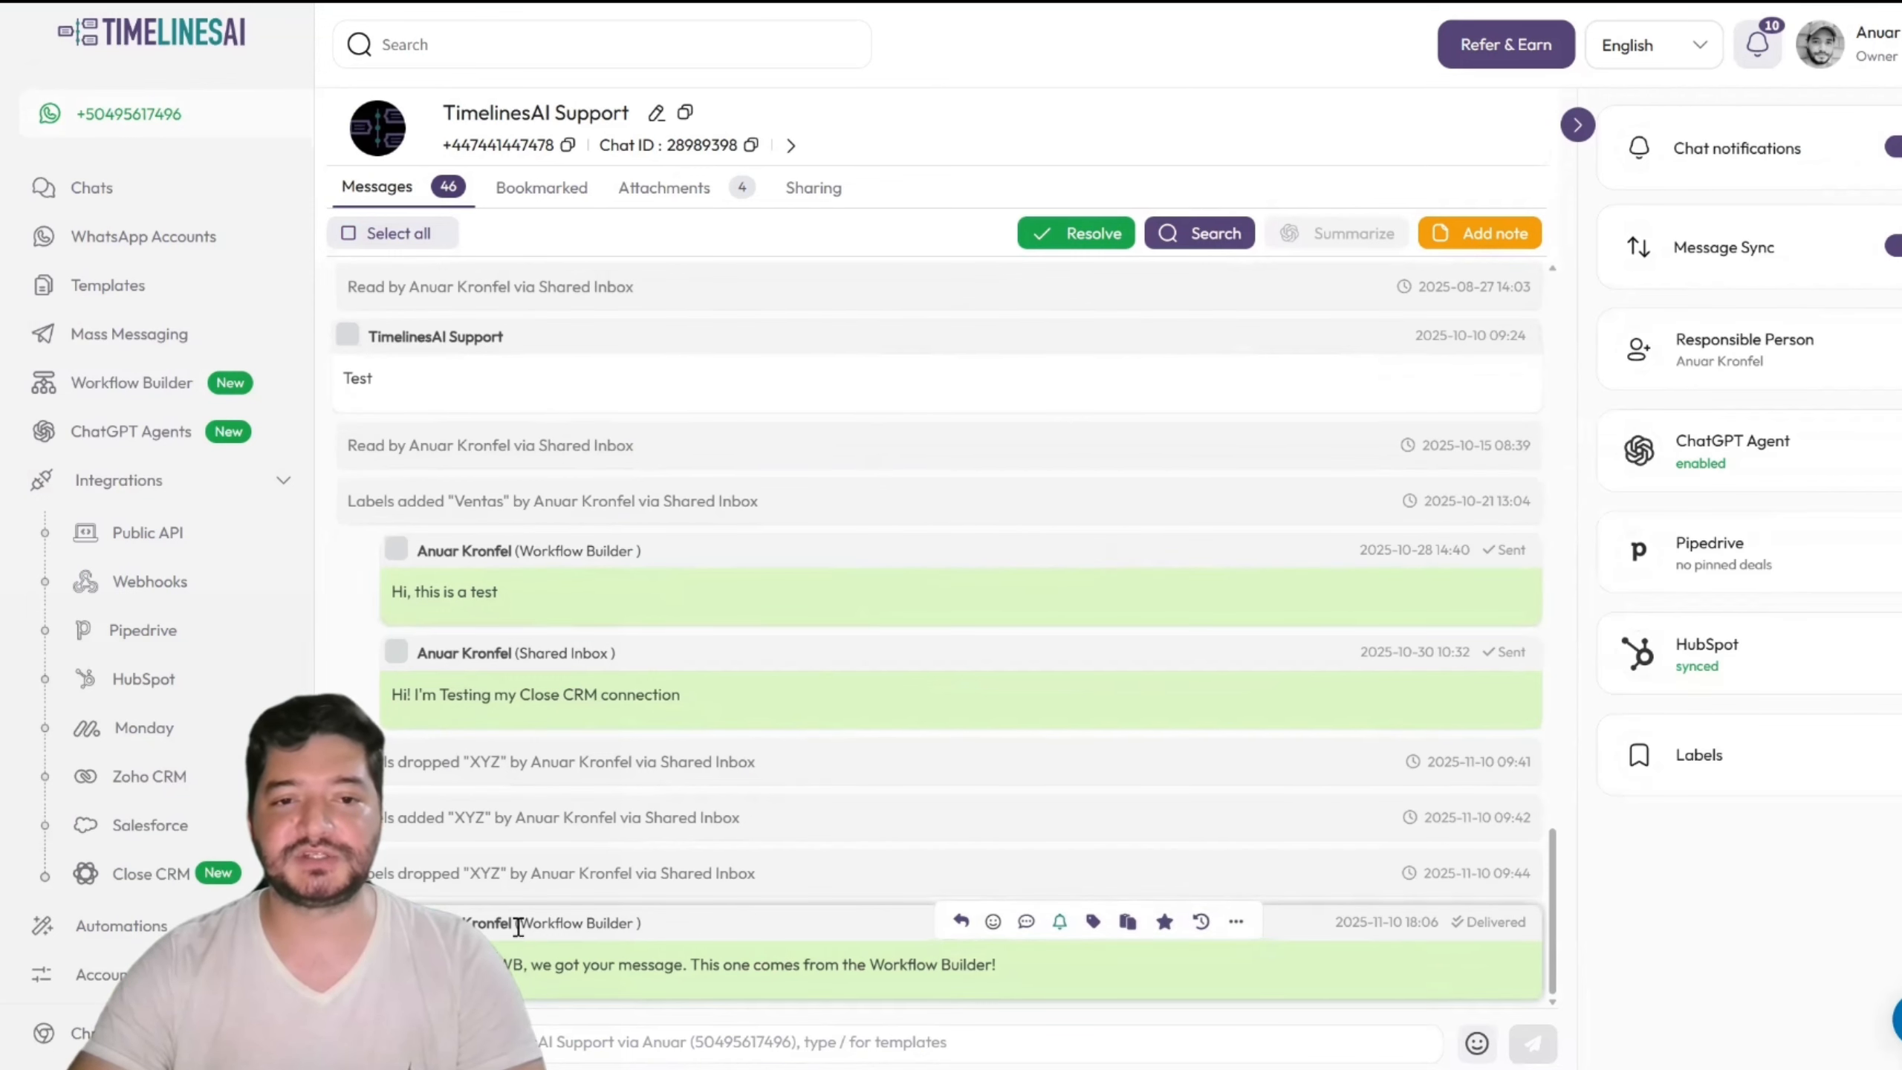
{"action": "left_click_drag", "start_coordinate": [518, 922], "coordinate": [636, 924]}
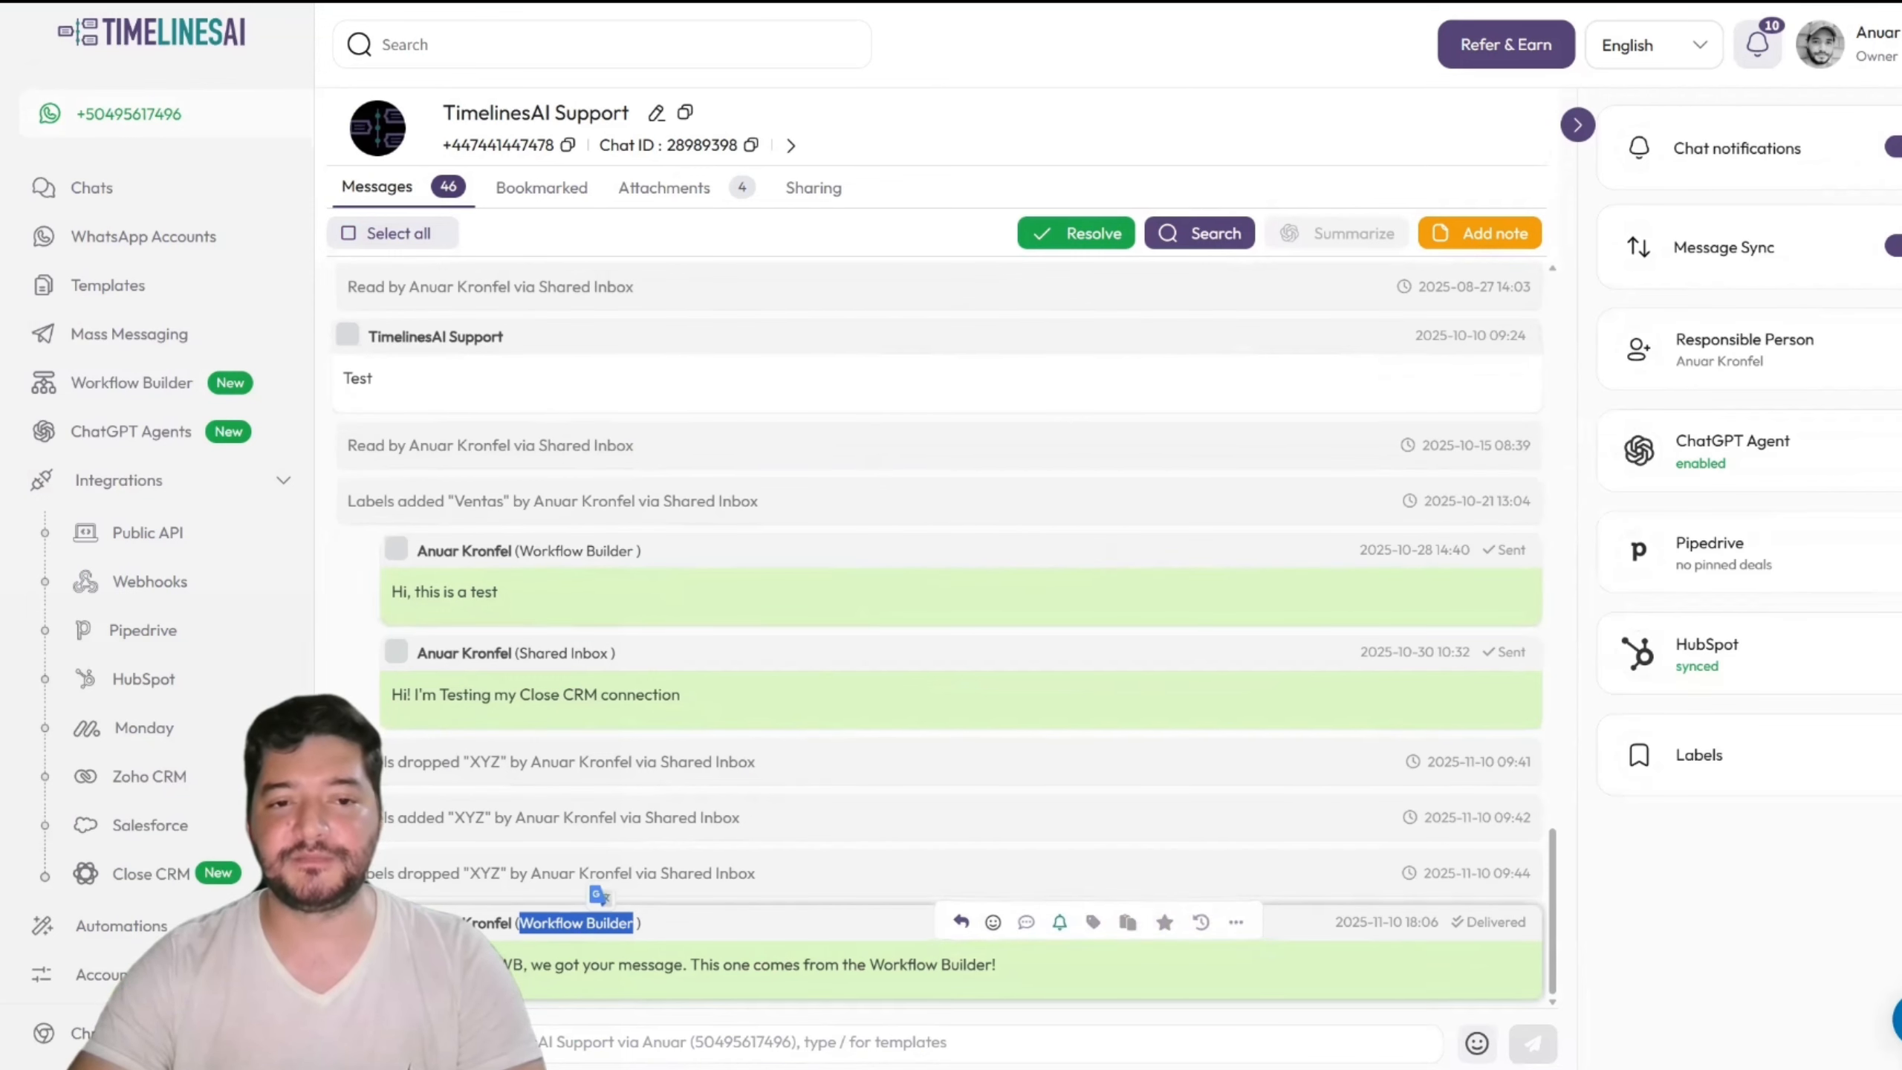
{"action": "left_click_drag", "start_coordinate": [449, 966], "coordinate": [1007, 992]}
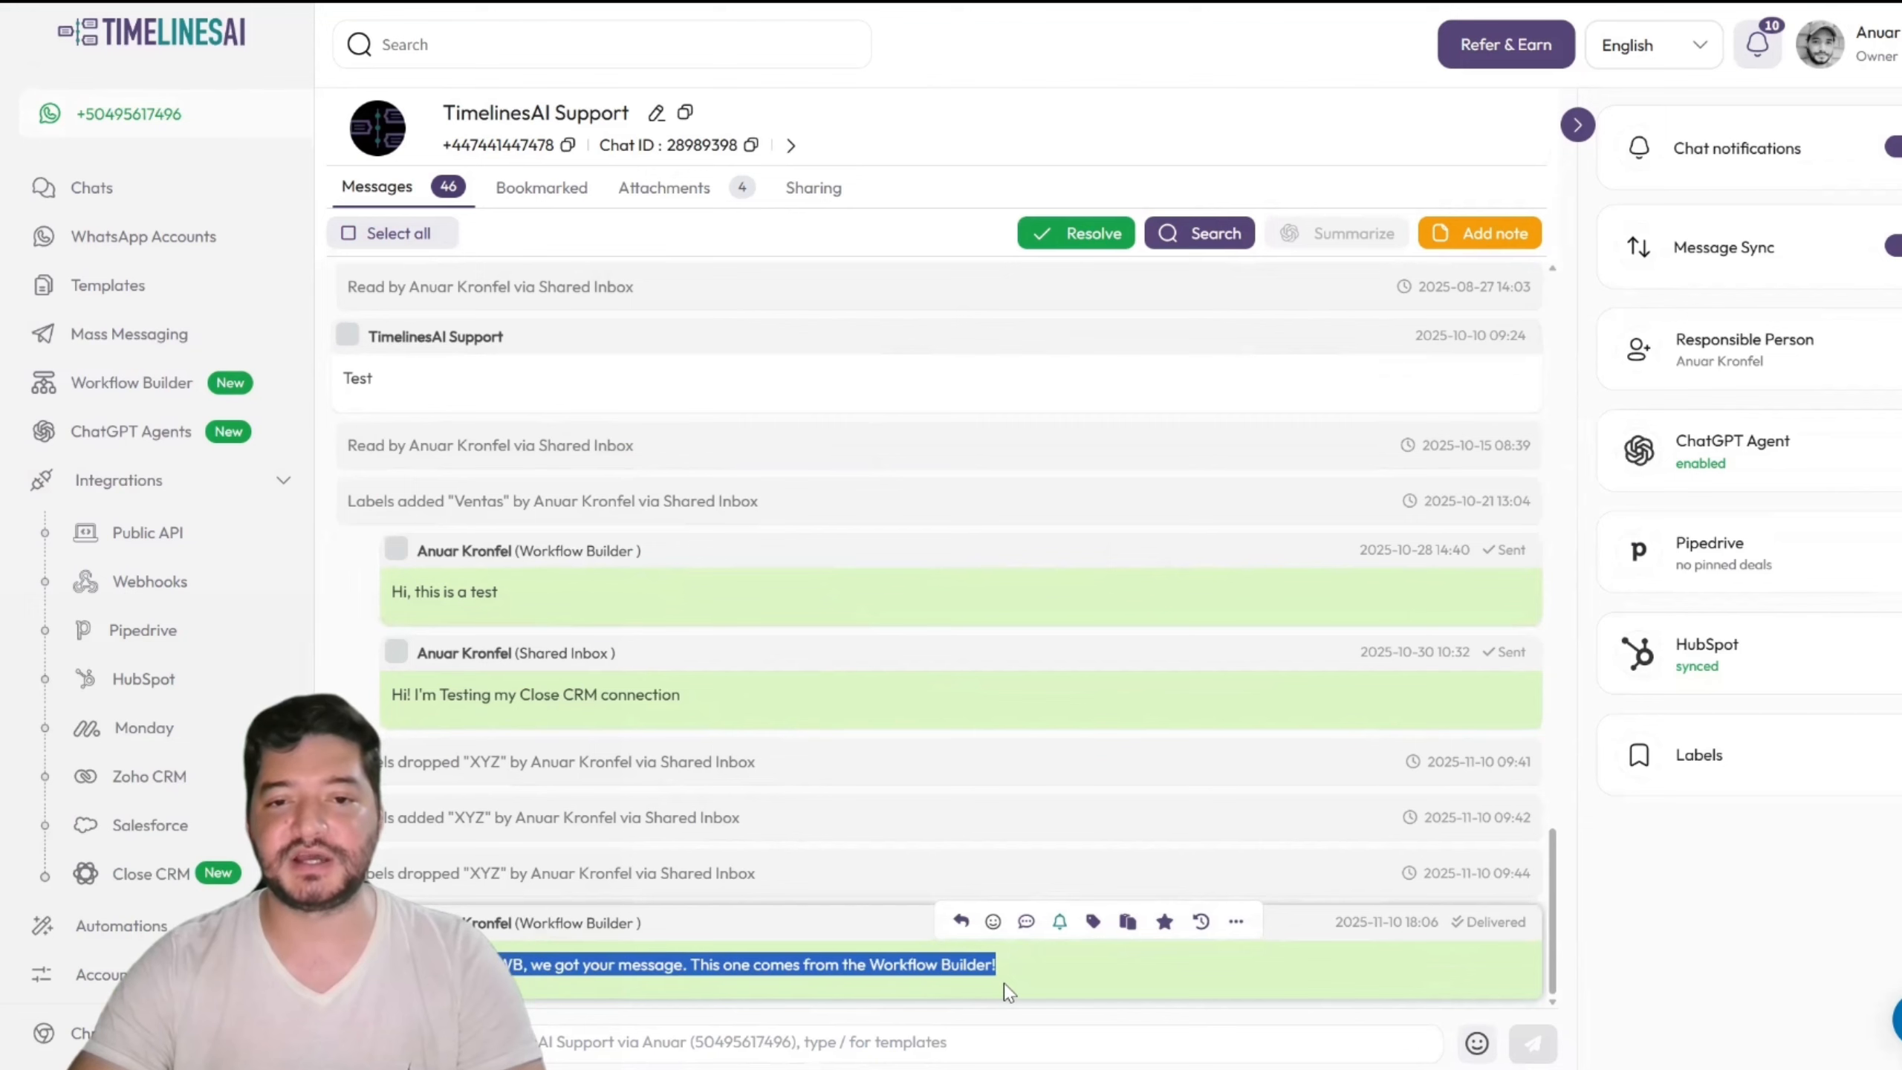
{"action": "left_click", "coordinate": [1043, 966]}
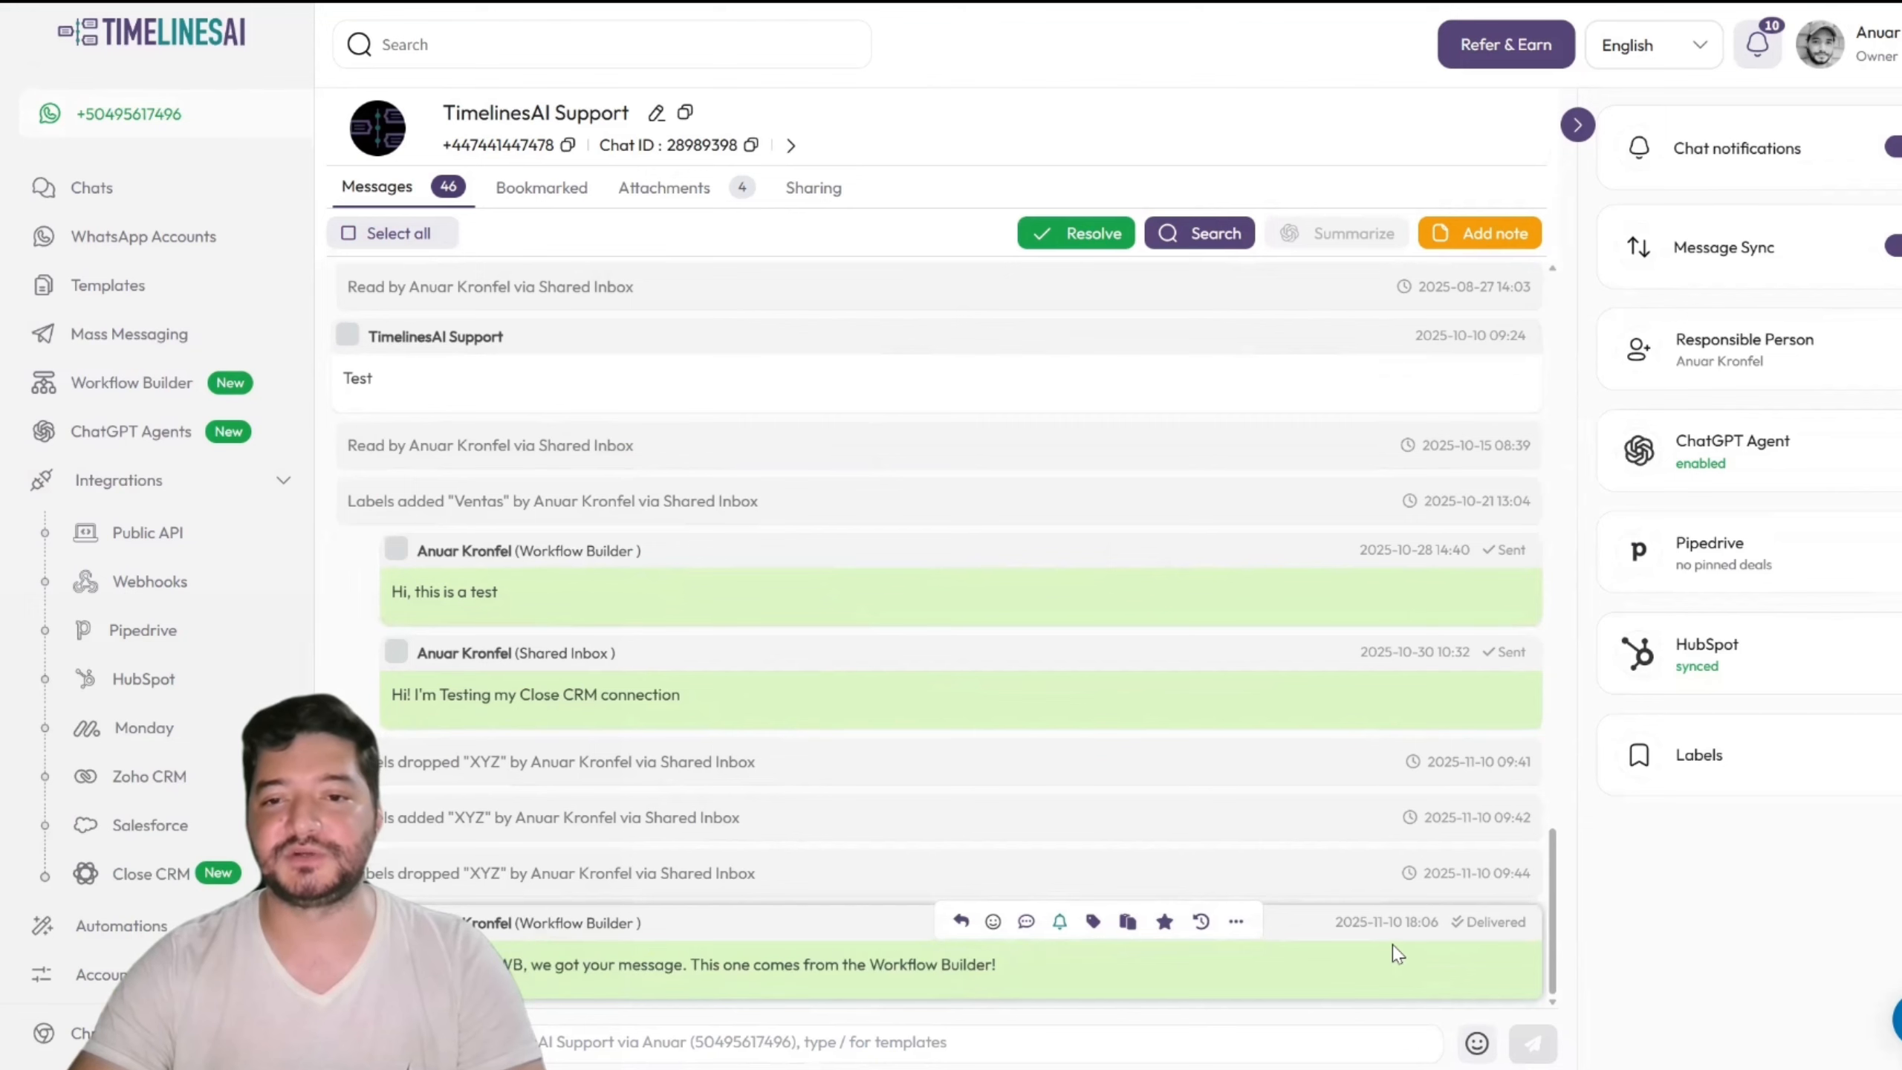